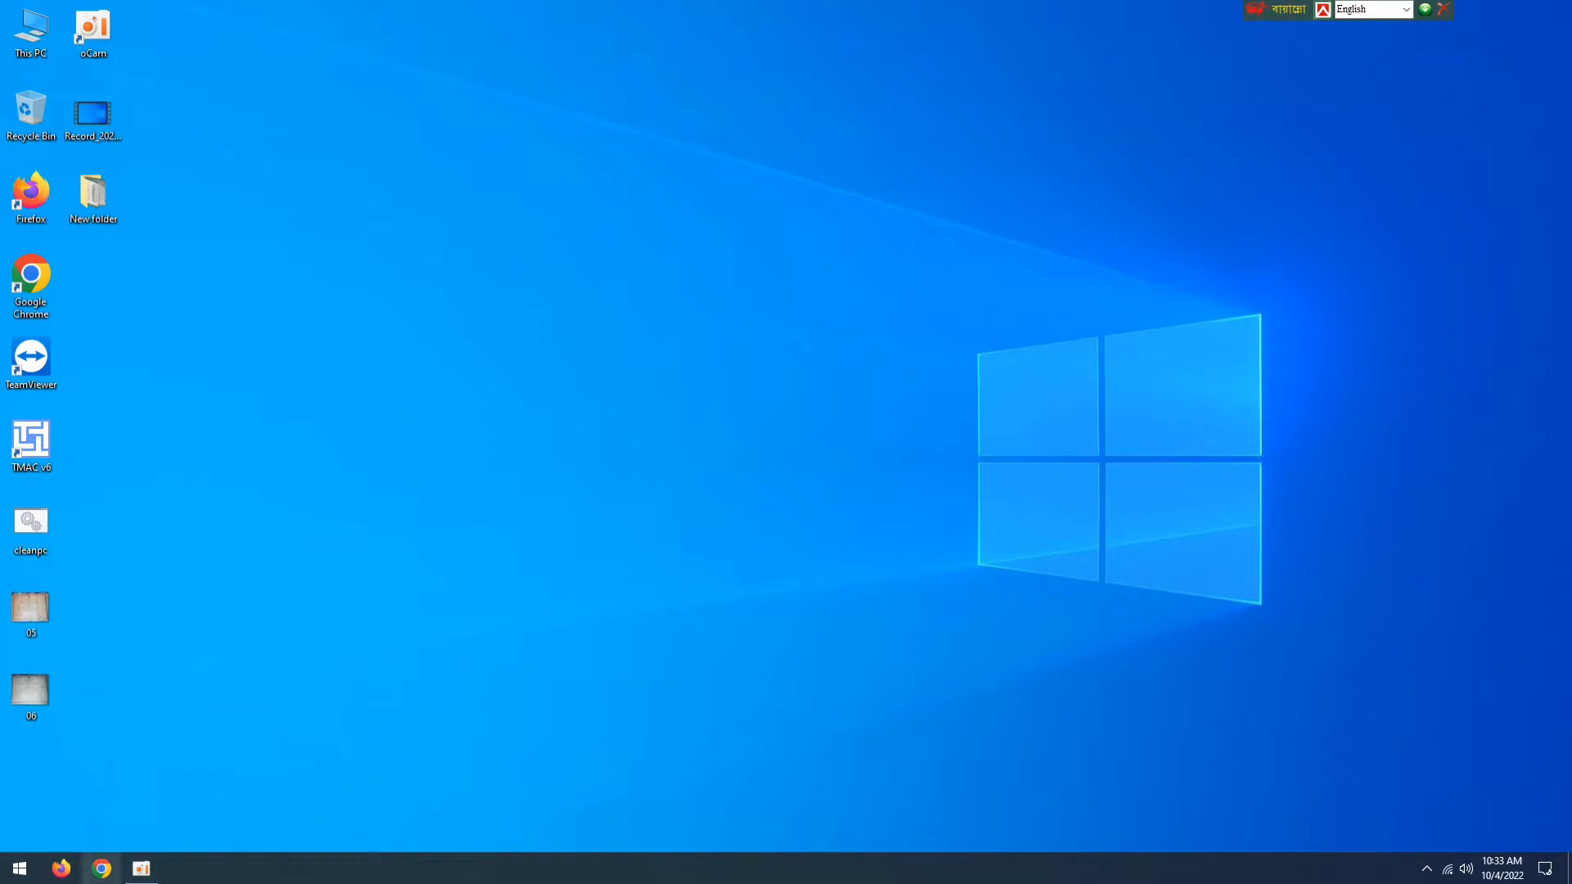
# - Open Google Chrome and search Google for "bris gov bd"
pyautogui.click(101, 869)
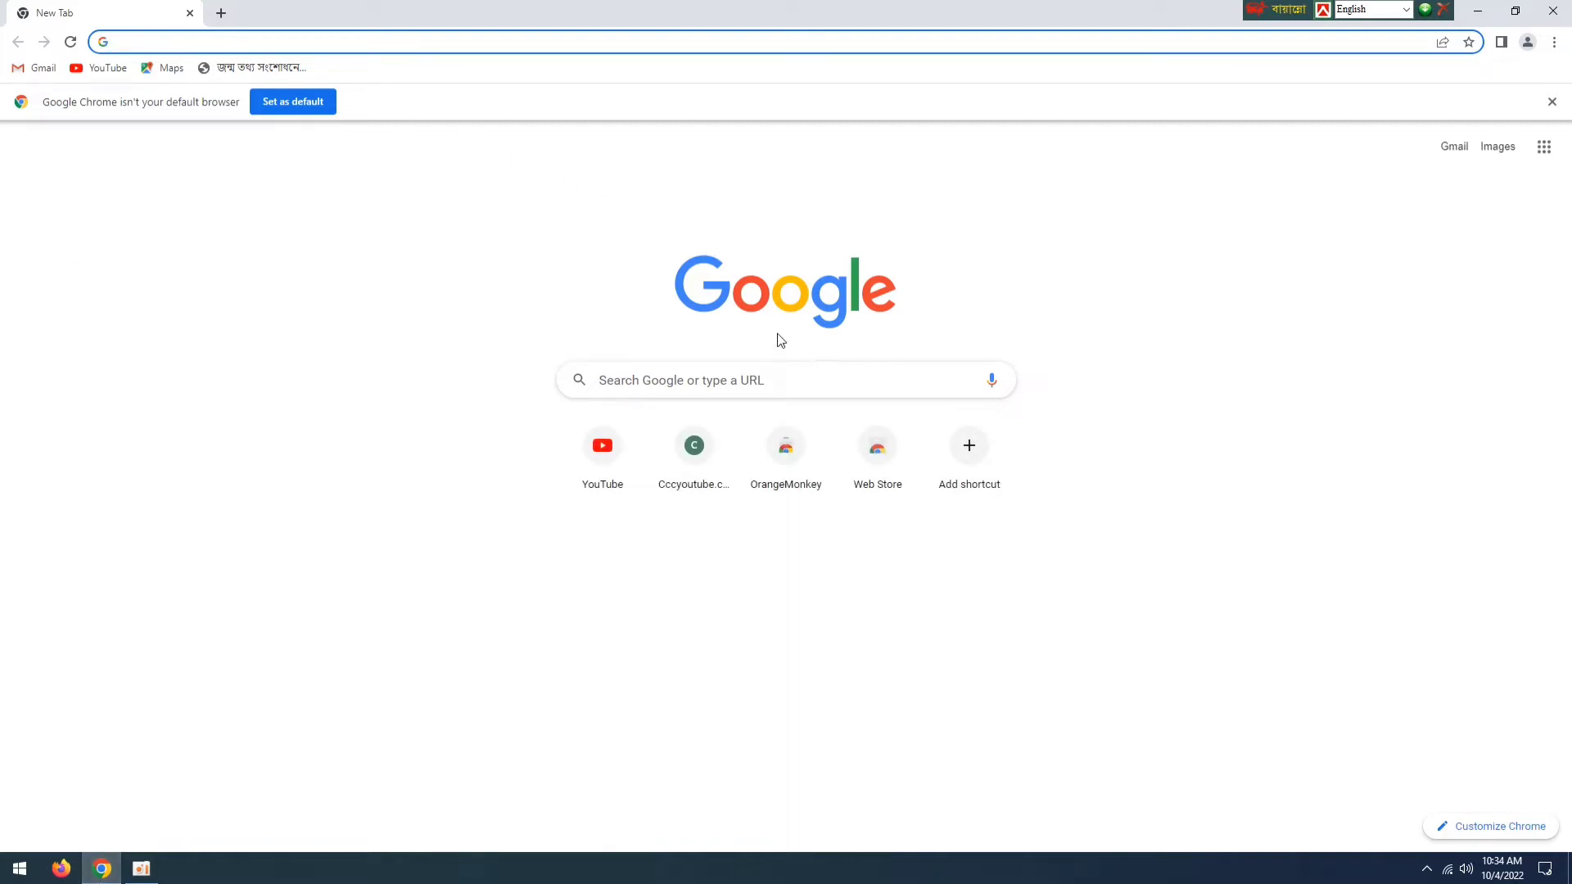
pyautogui.click(668, 381)
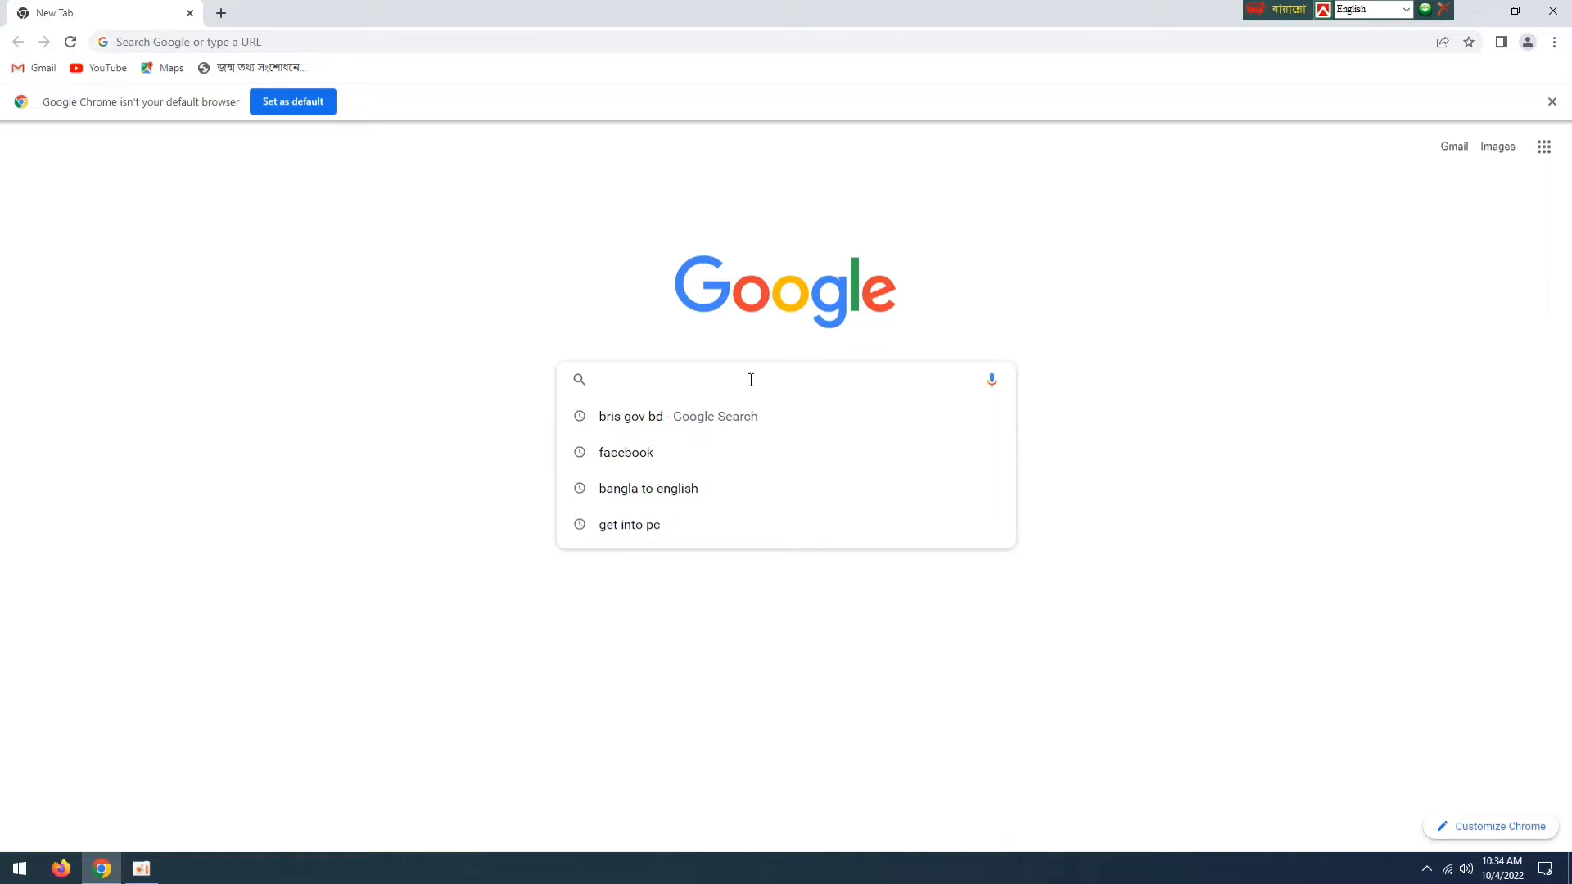
pyautogui.write('bri')
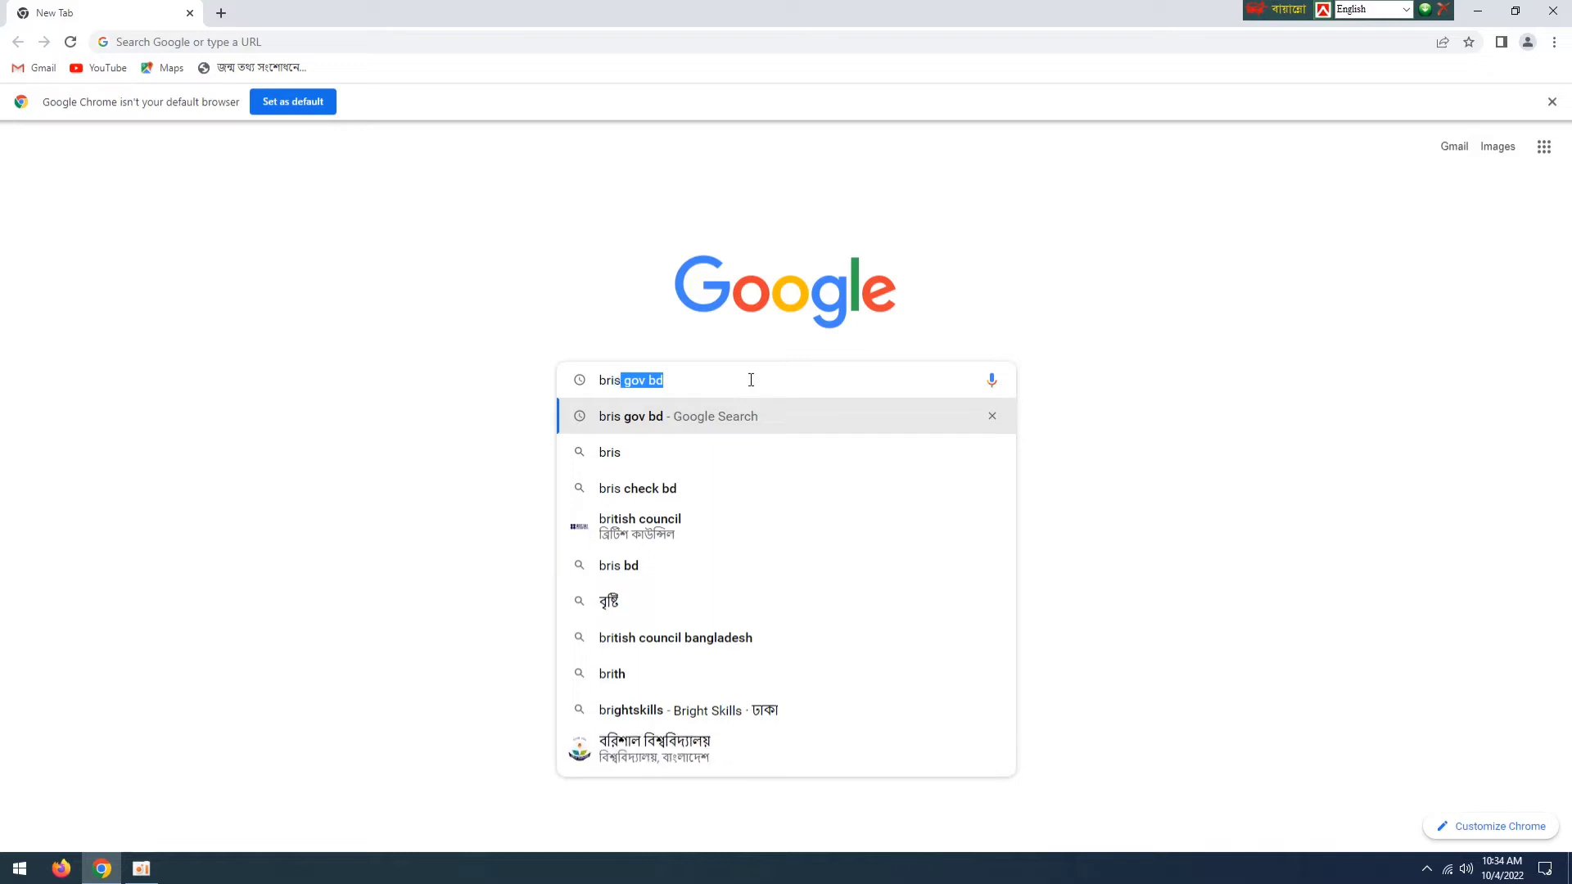
pyautogui.write('s gov ')
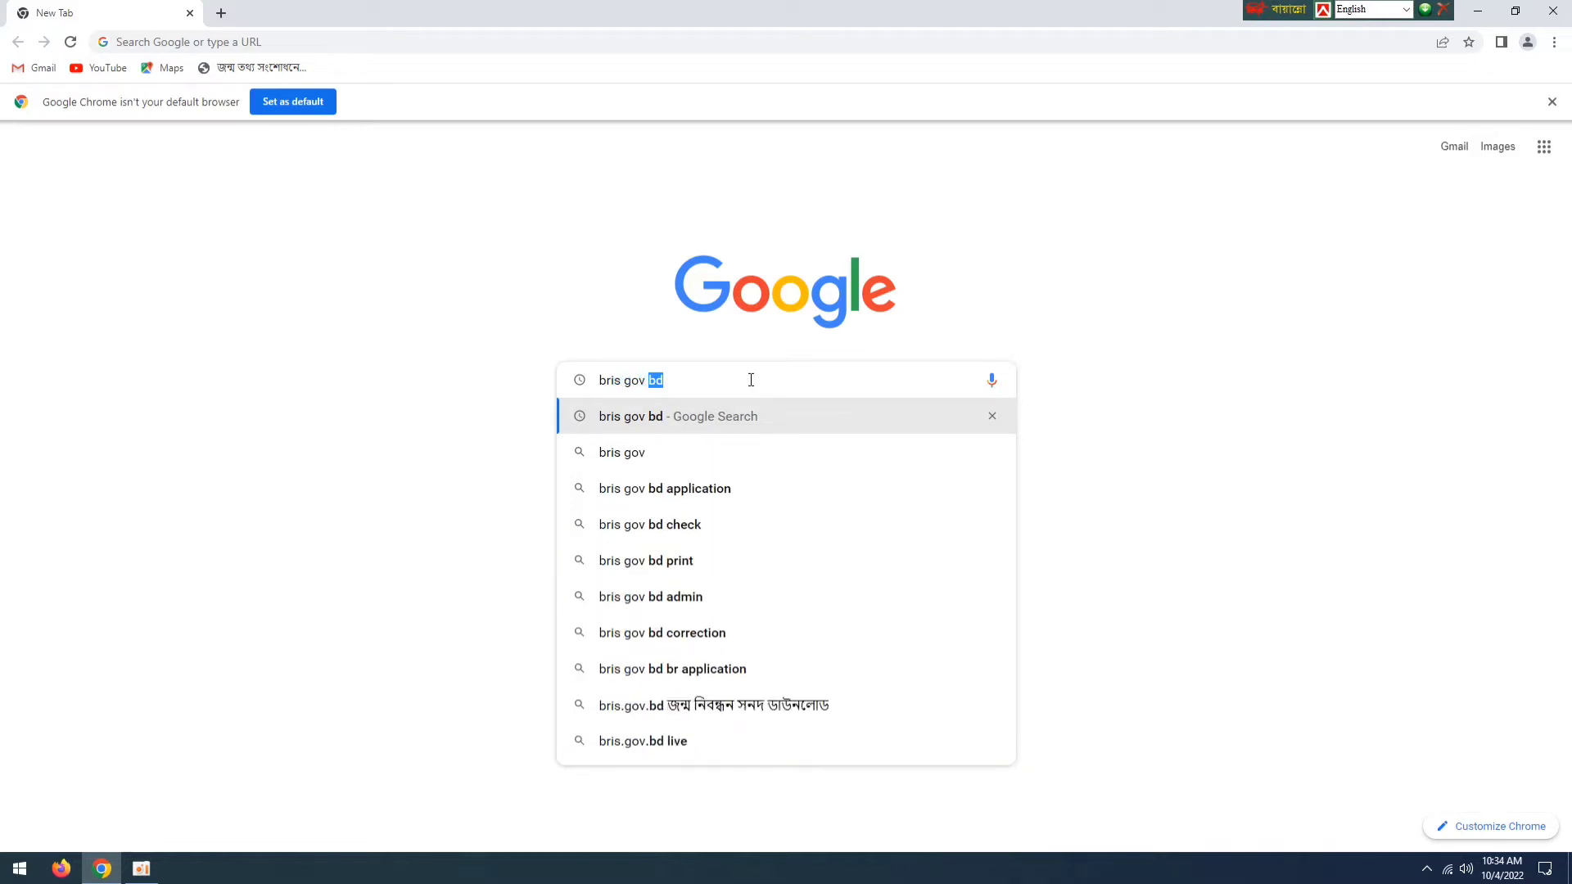
pyautogui.write('bd')
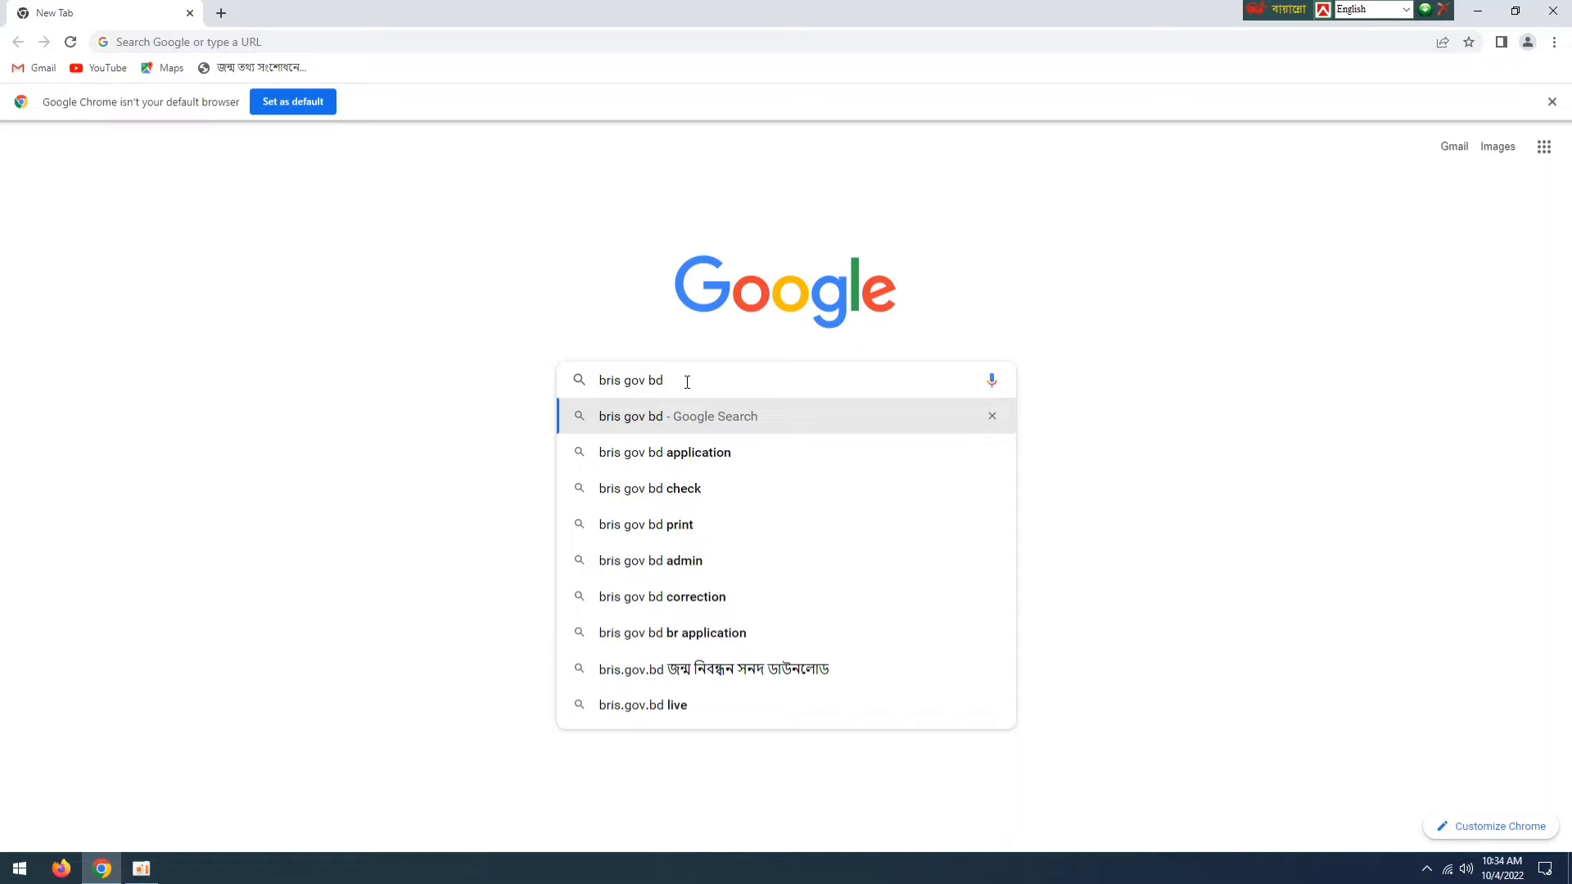
pyautogui.press('Return')
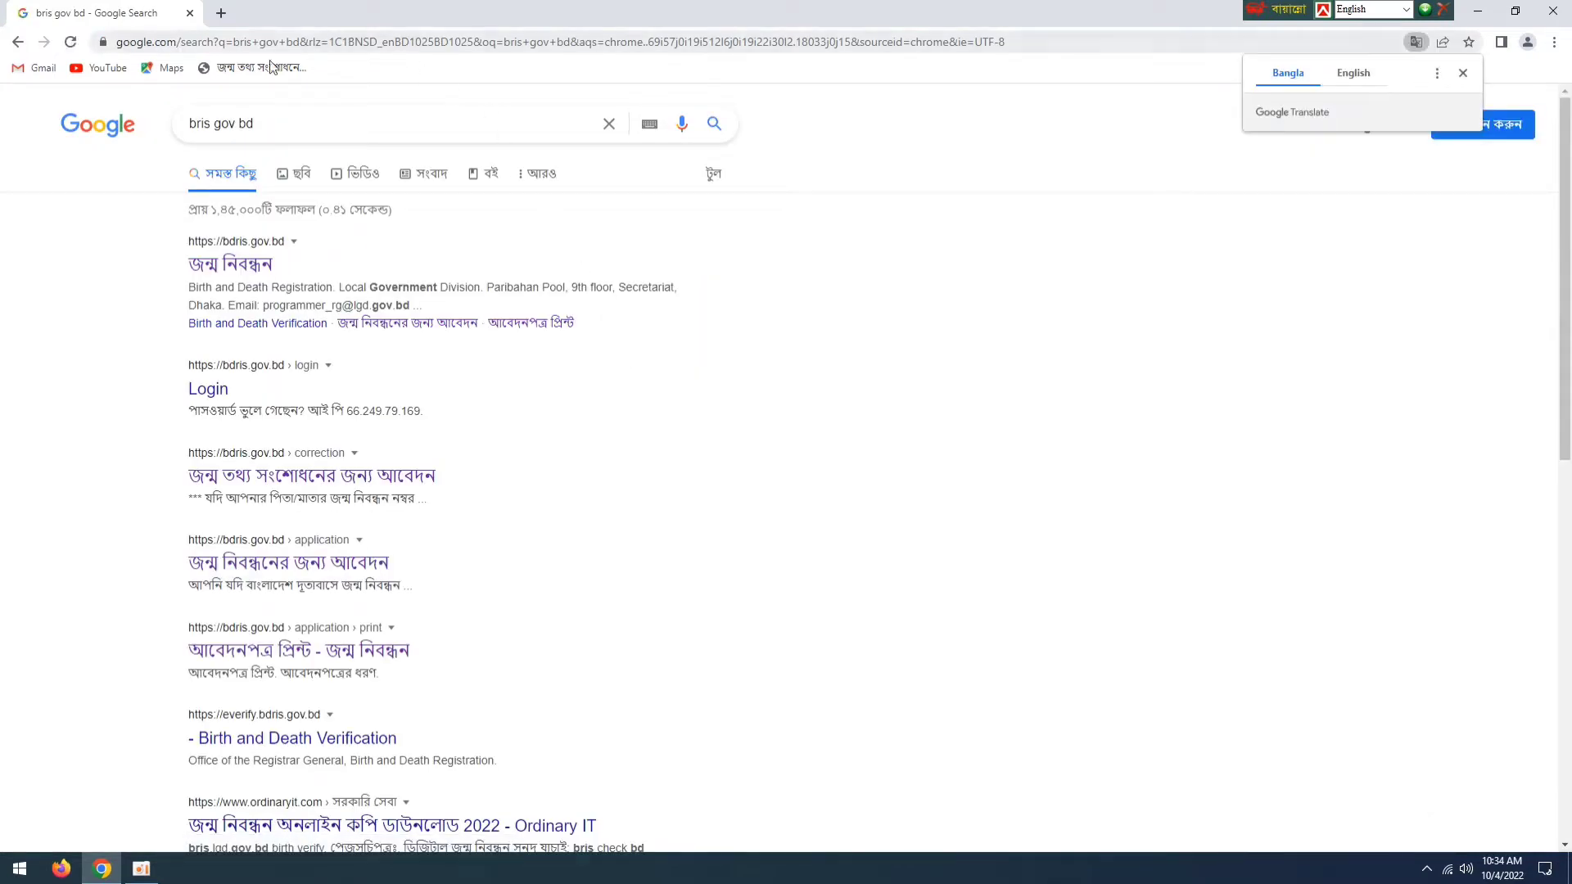
# - Open the bdris.gov.bd birth registration site and start a new birth registration application using জন্মস্থান as the application address
pyautogui.click(252, 271)
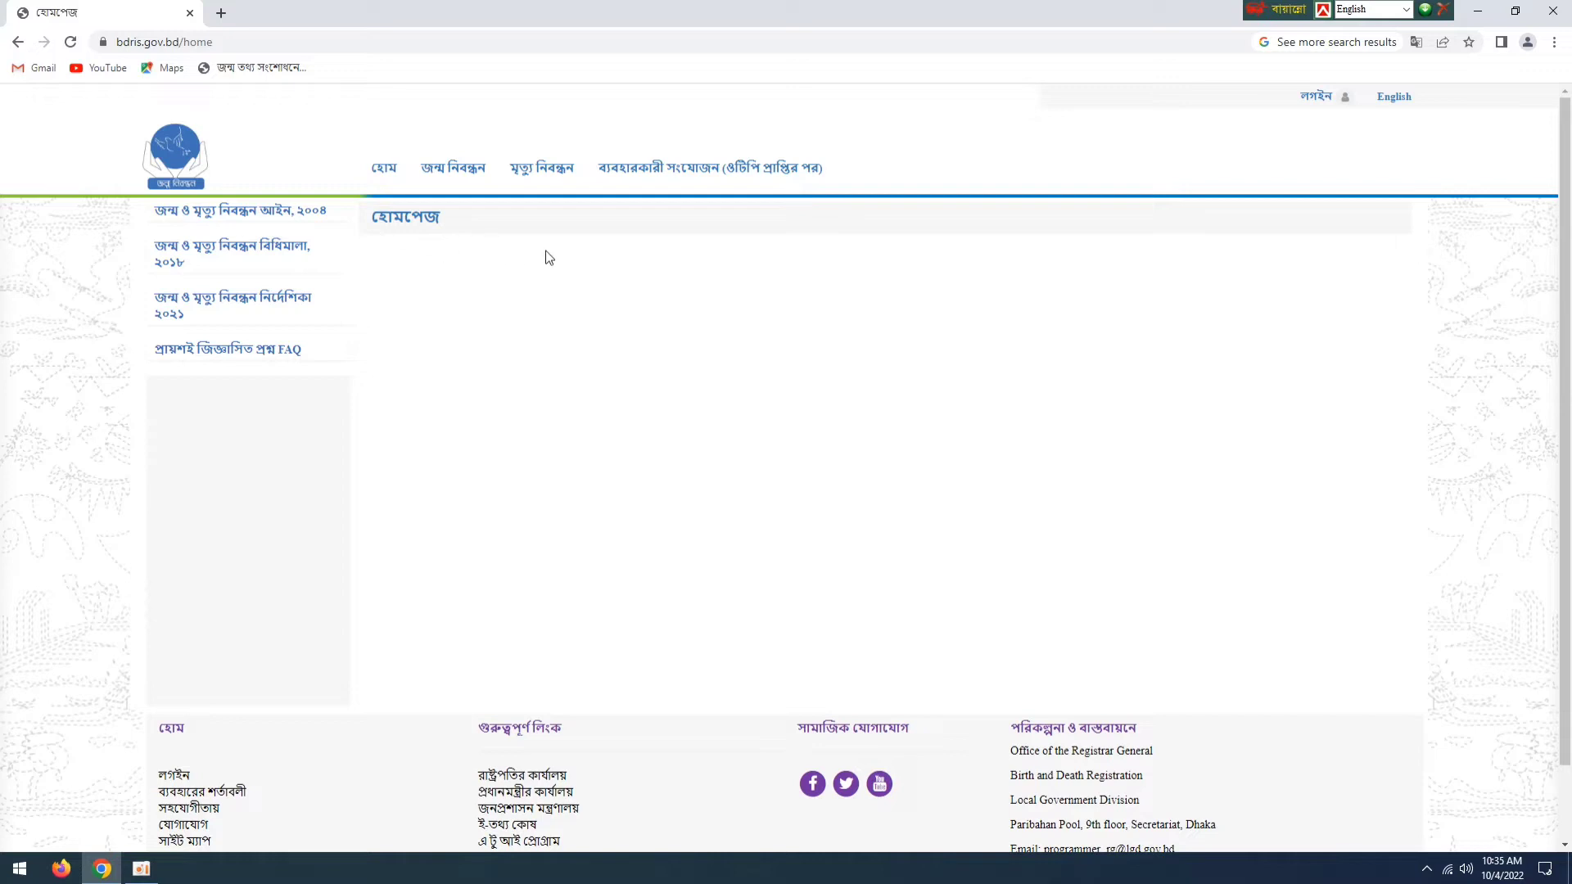
pyautogui.scroll(-1, 643, 471)
pyautogui.scroll(1, 644, 470)
pyautogui.moveTo(455, 187)
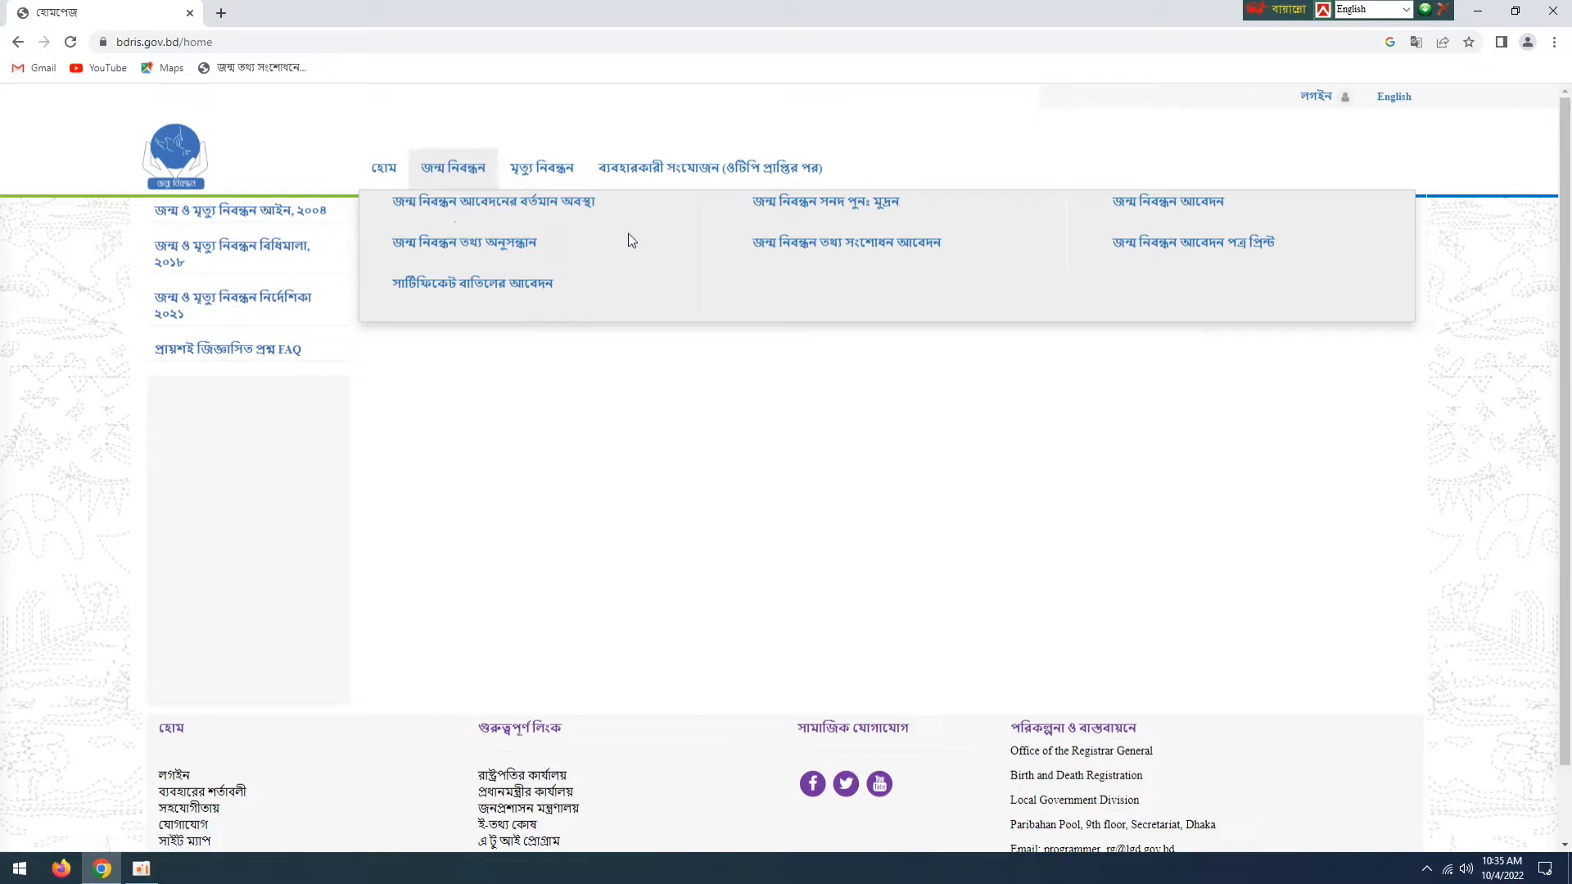
pyautogui.click(1166, 205)
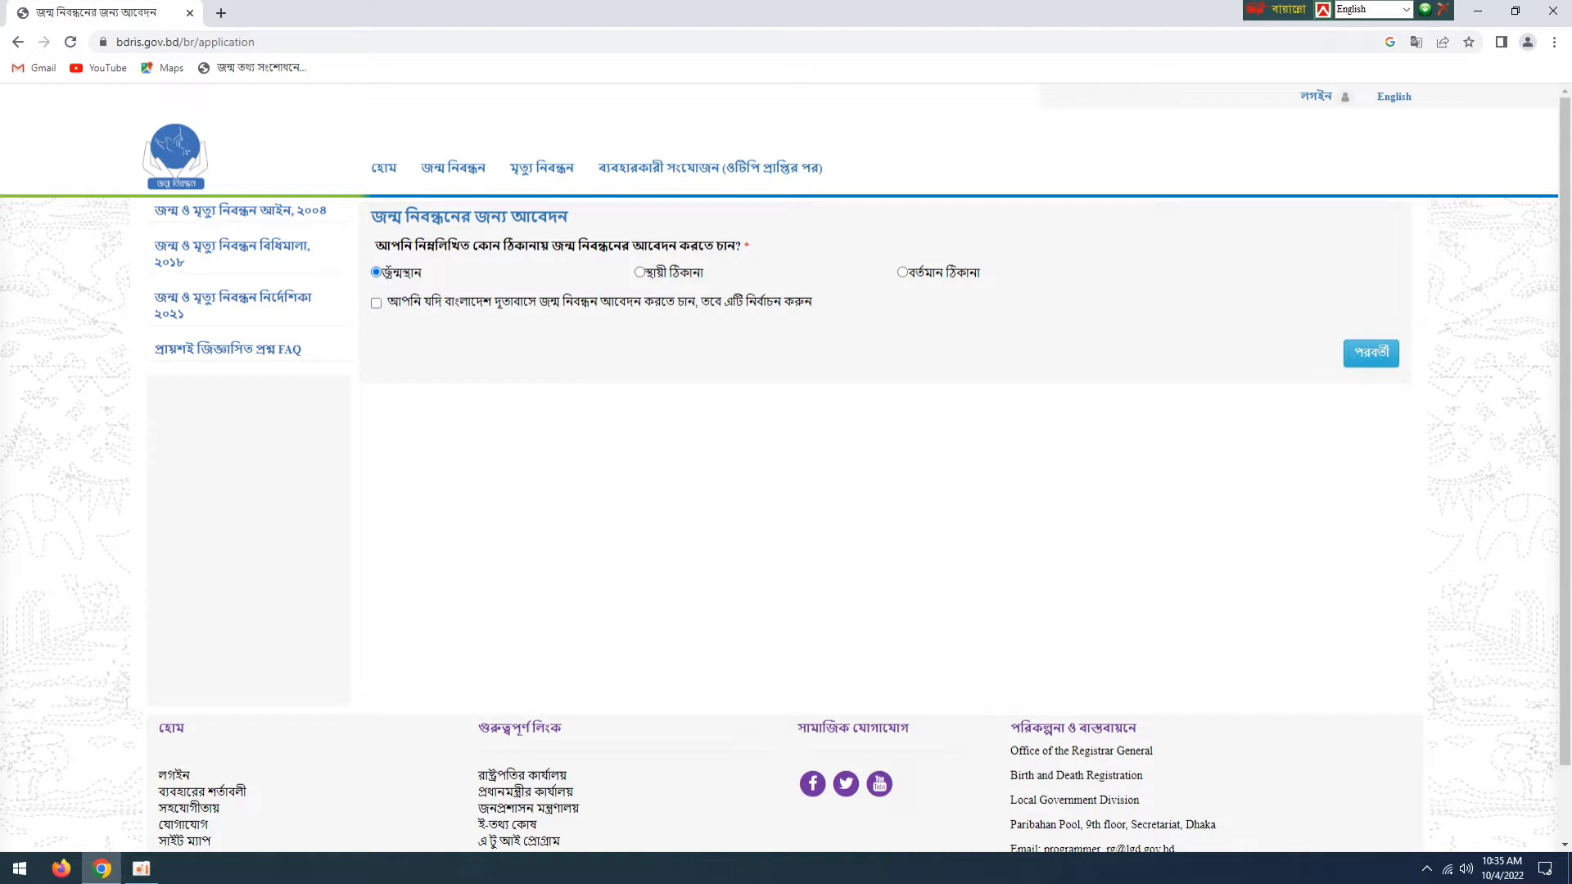
pyautogui.click(1372, 360)
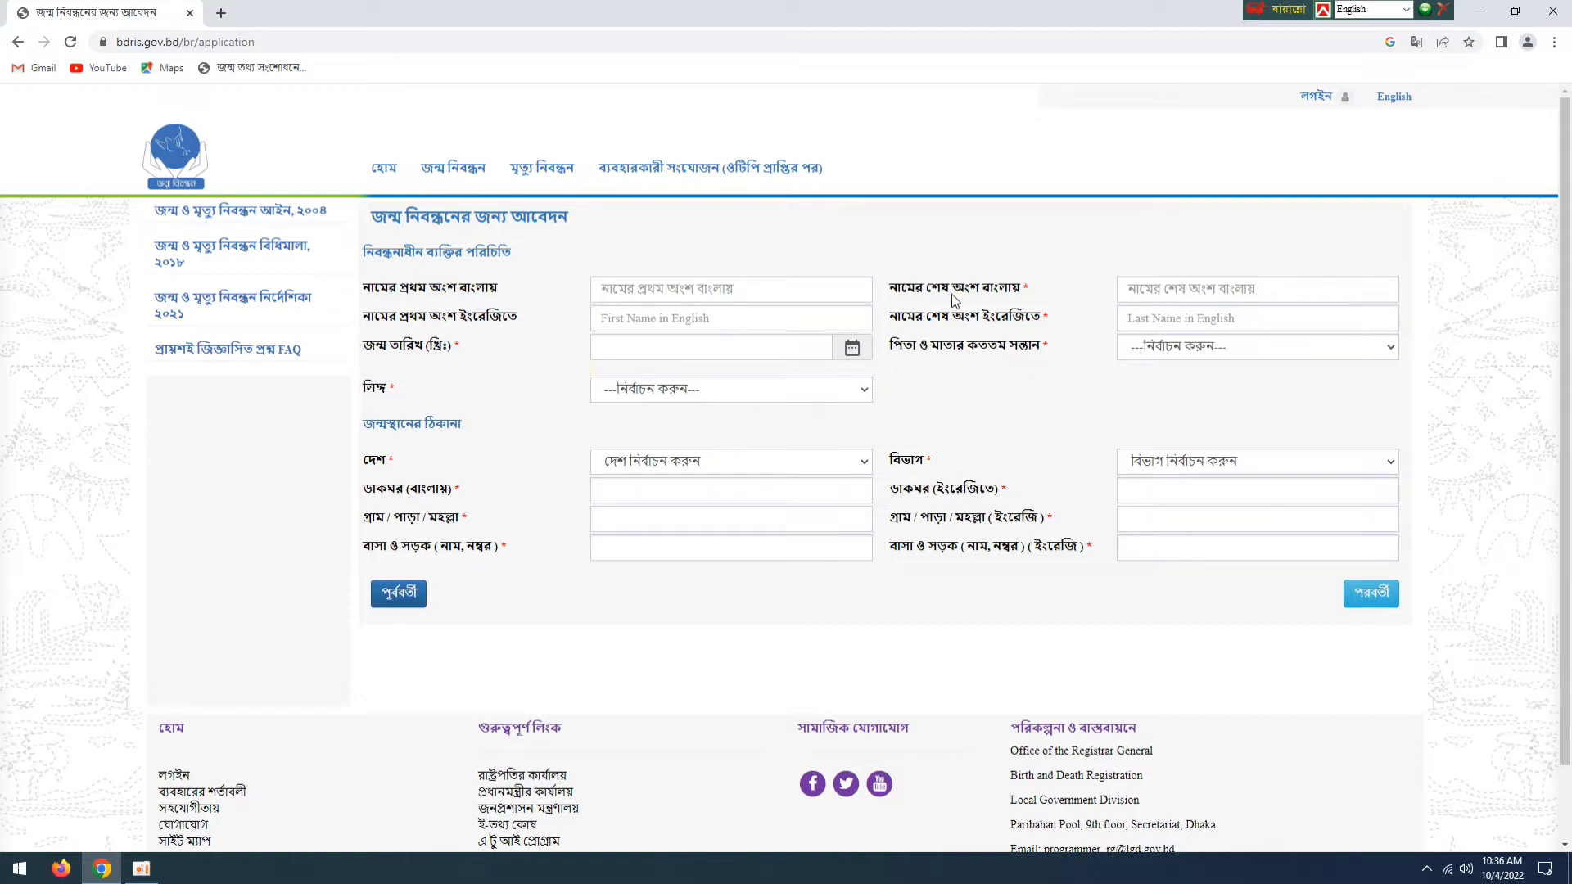
pyautogui.click(1230, 295)
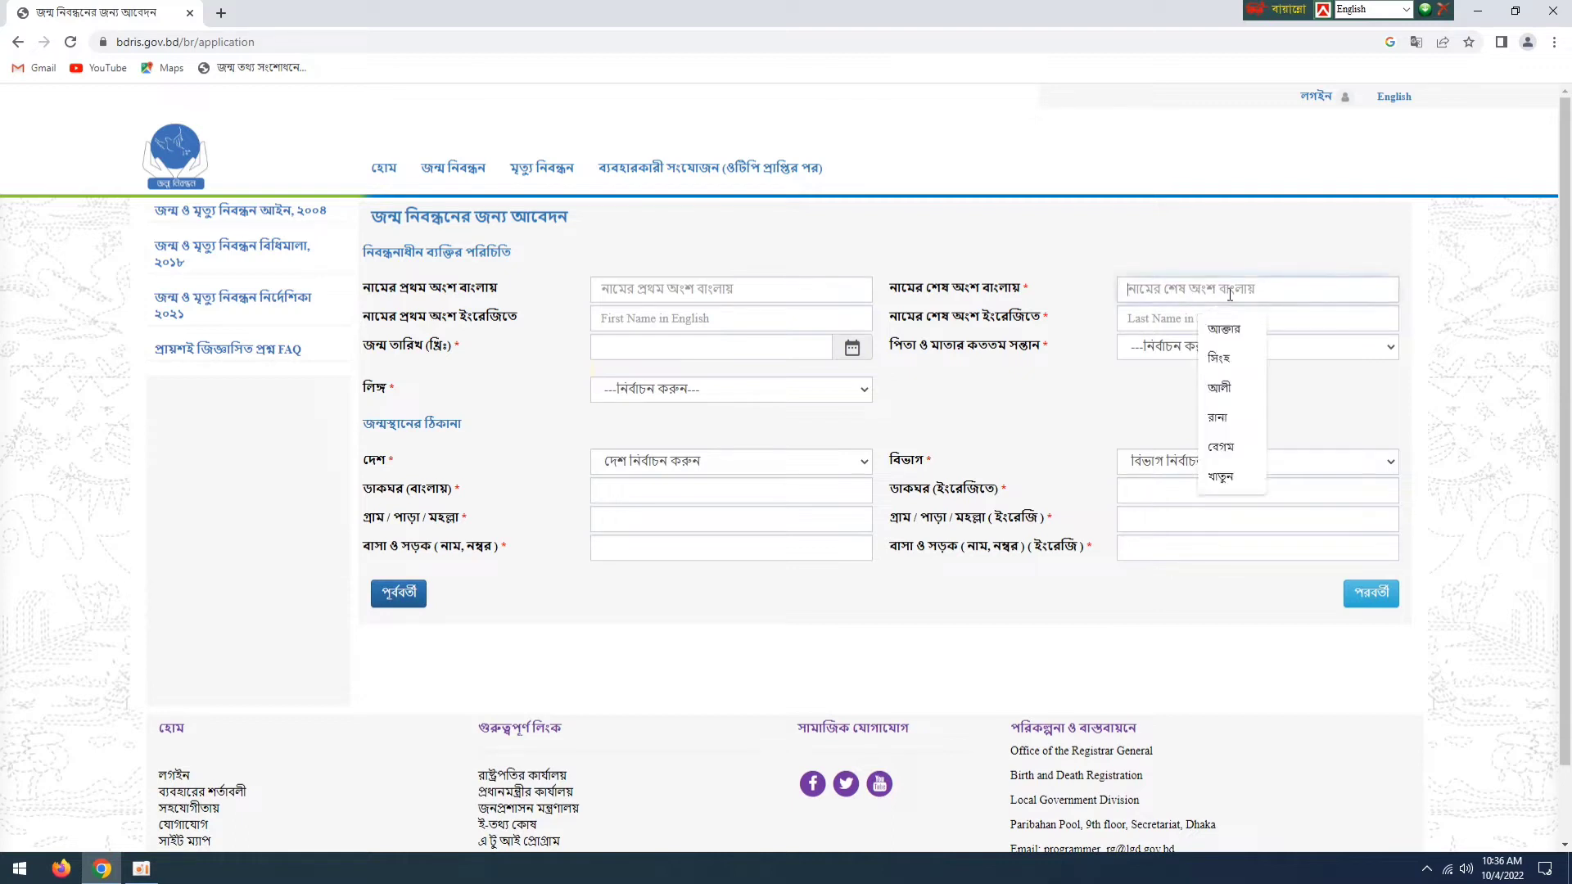
pyautogui.click(747, 296)
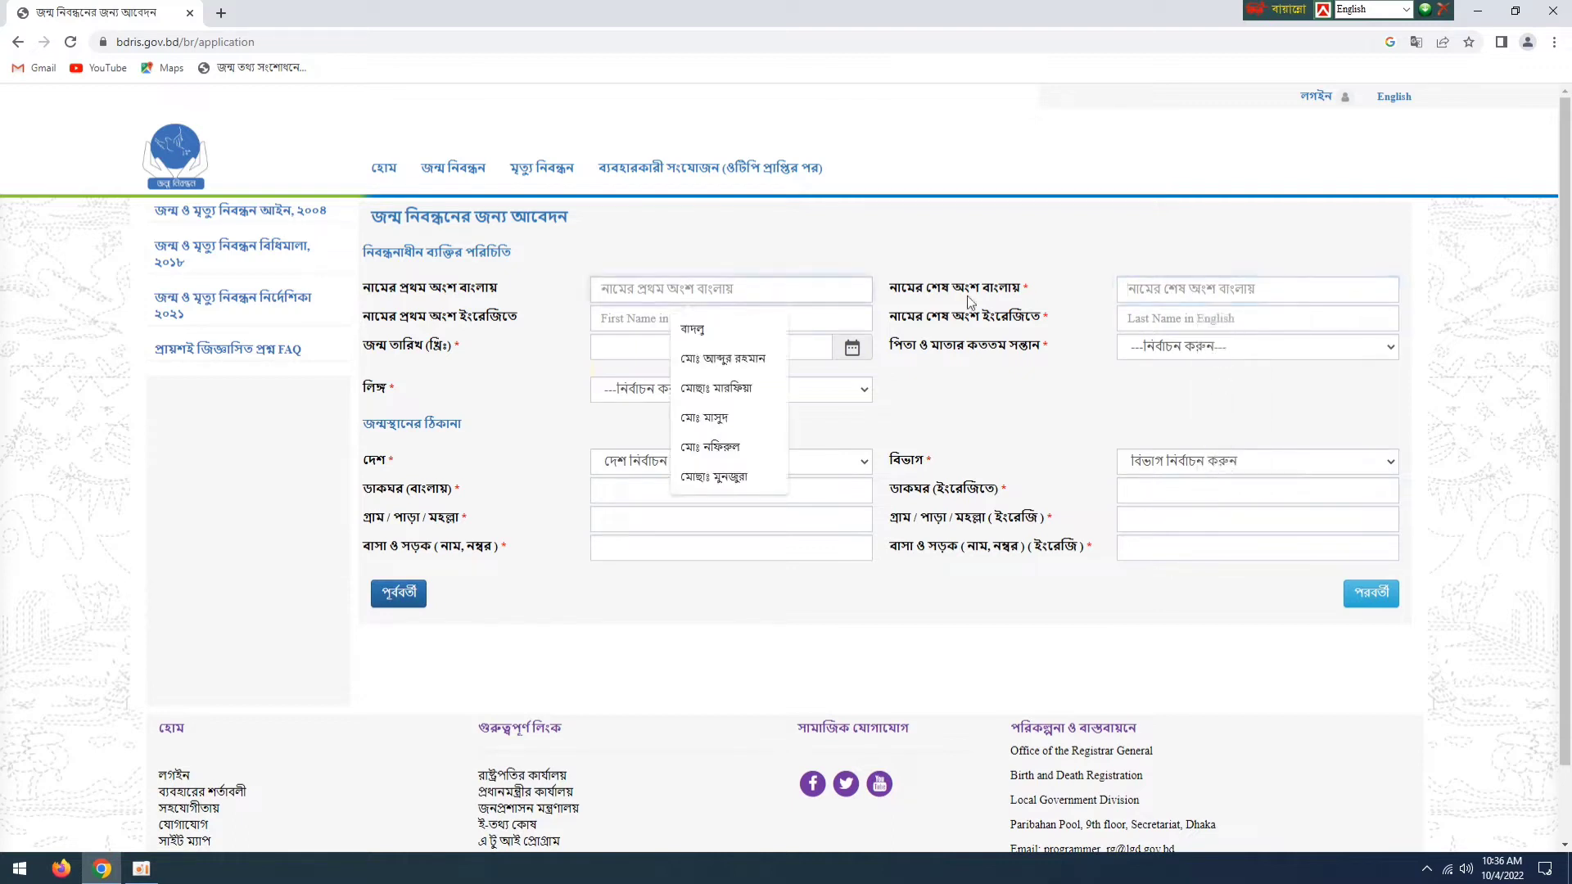
pyautogui.click(1193, 295)
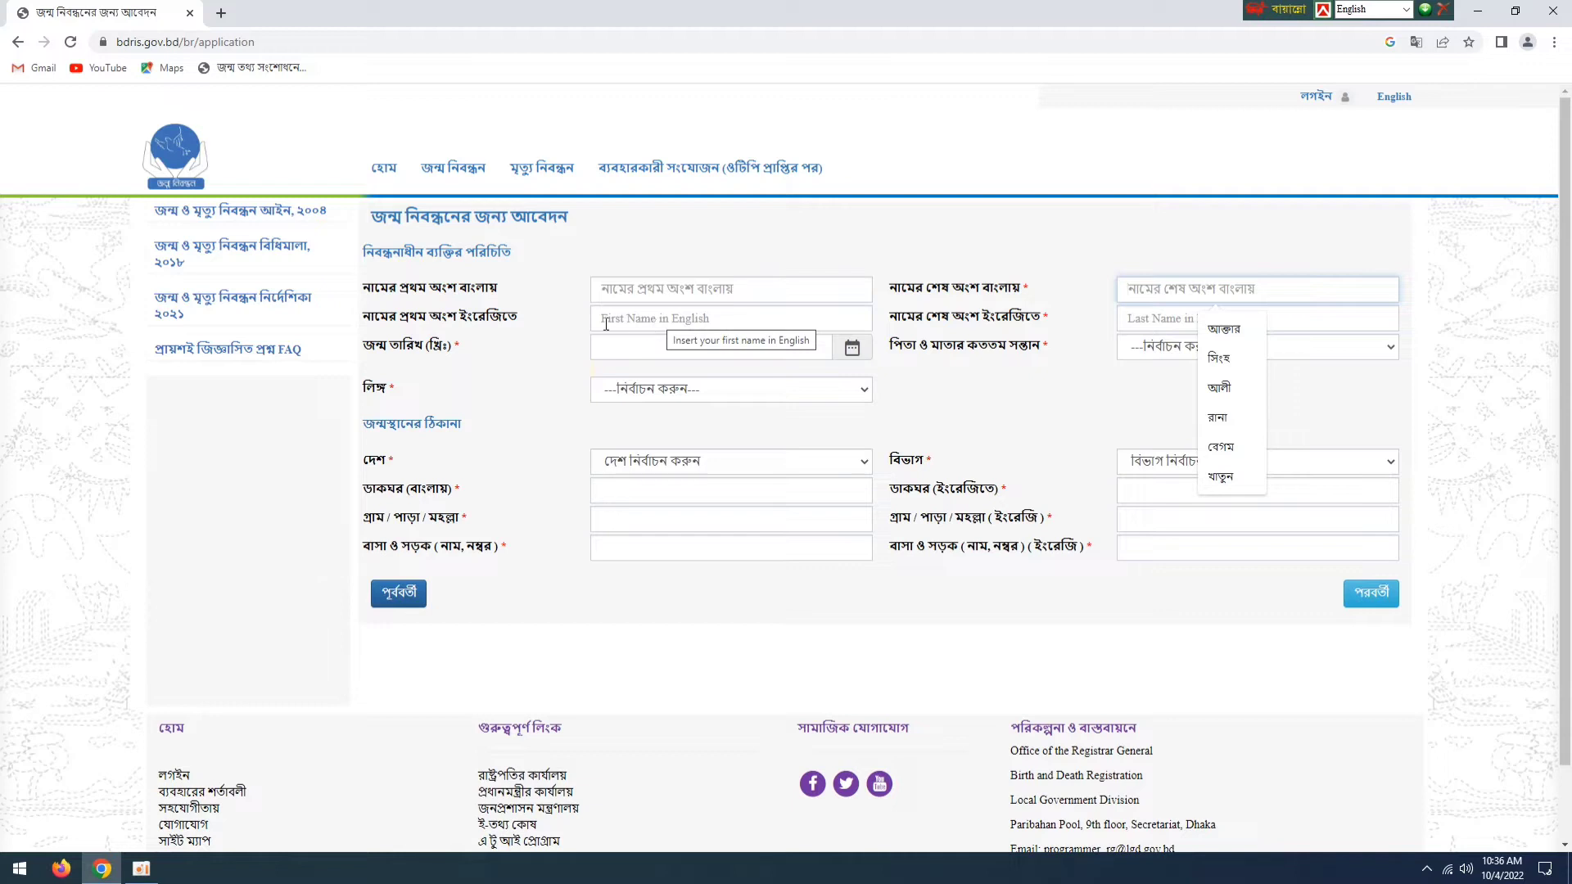
pyautogui.click(710, 322)
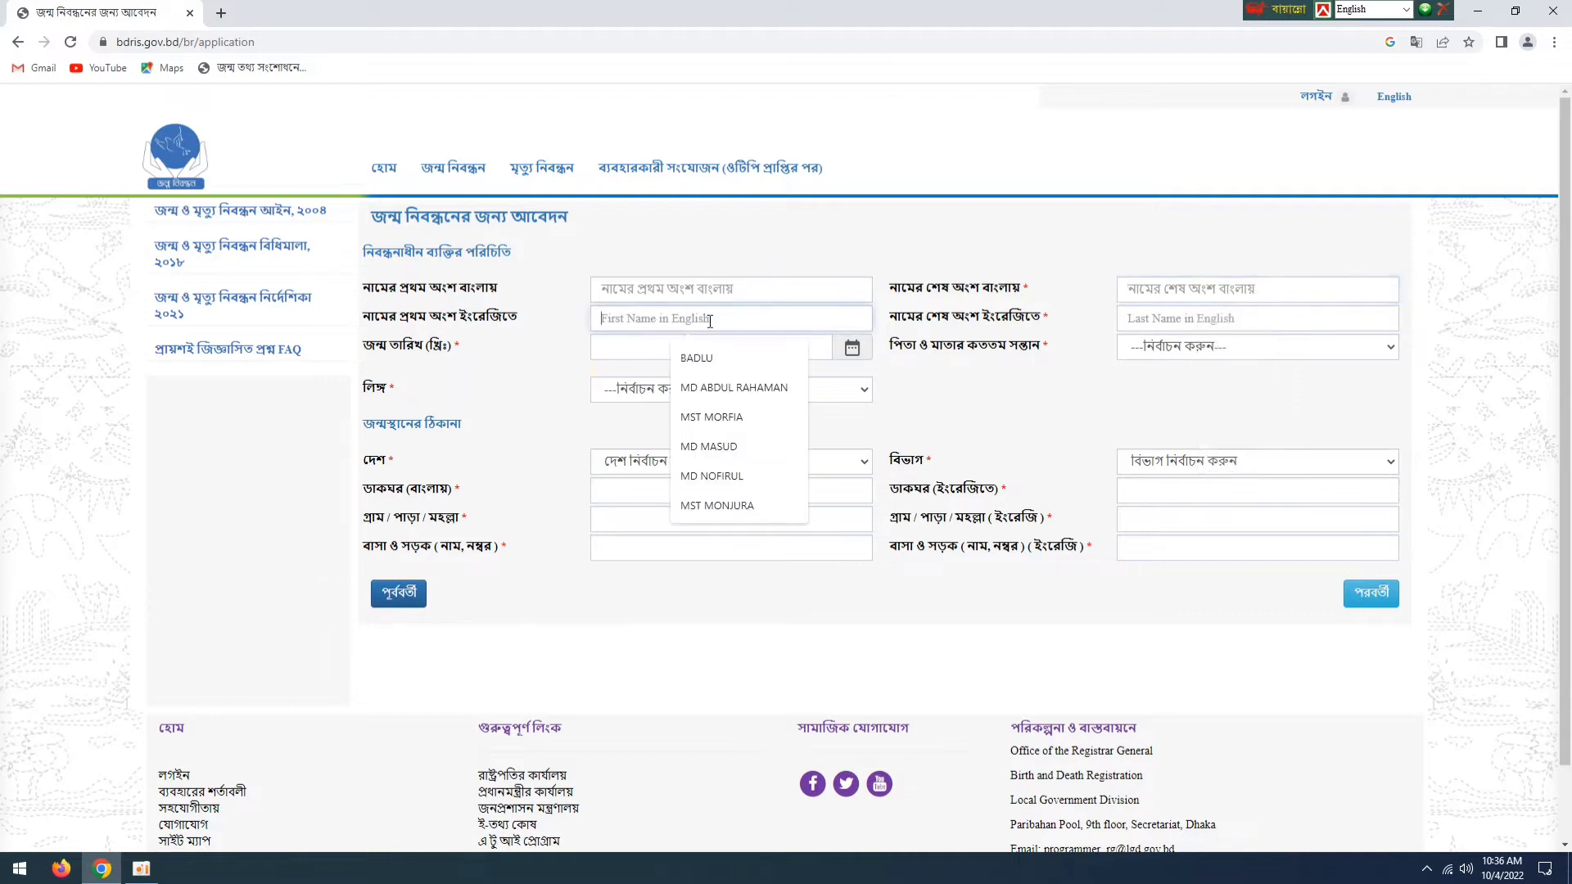
pyautogui.click(1202, 318)
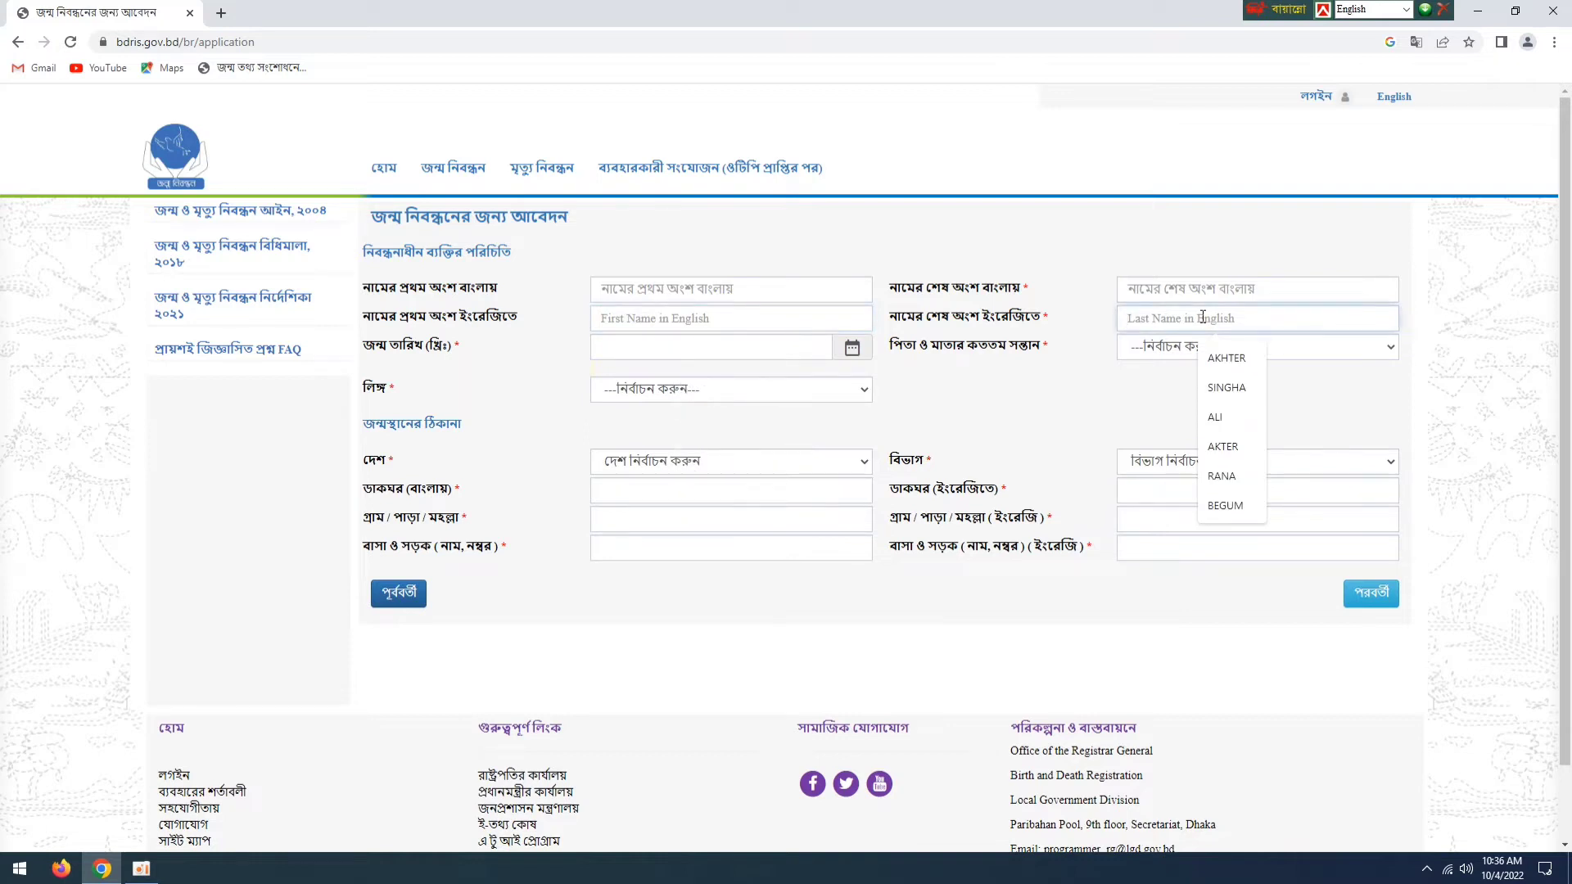
# - Enter the applicant's first and last names in both Bengali and English
pyautogui.click(759, 287)
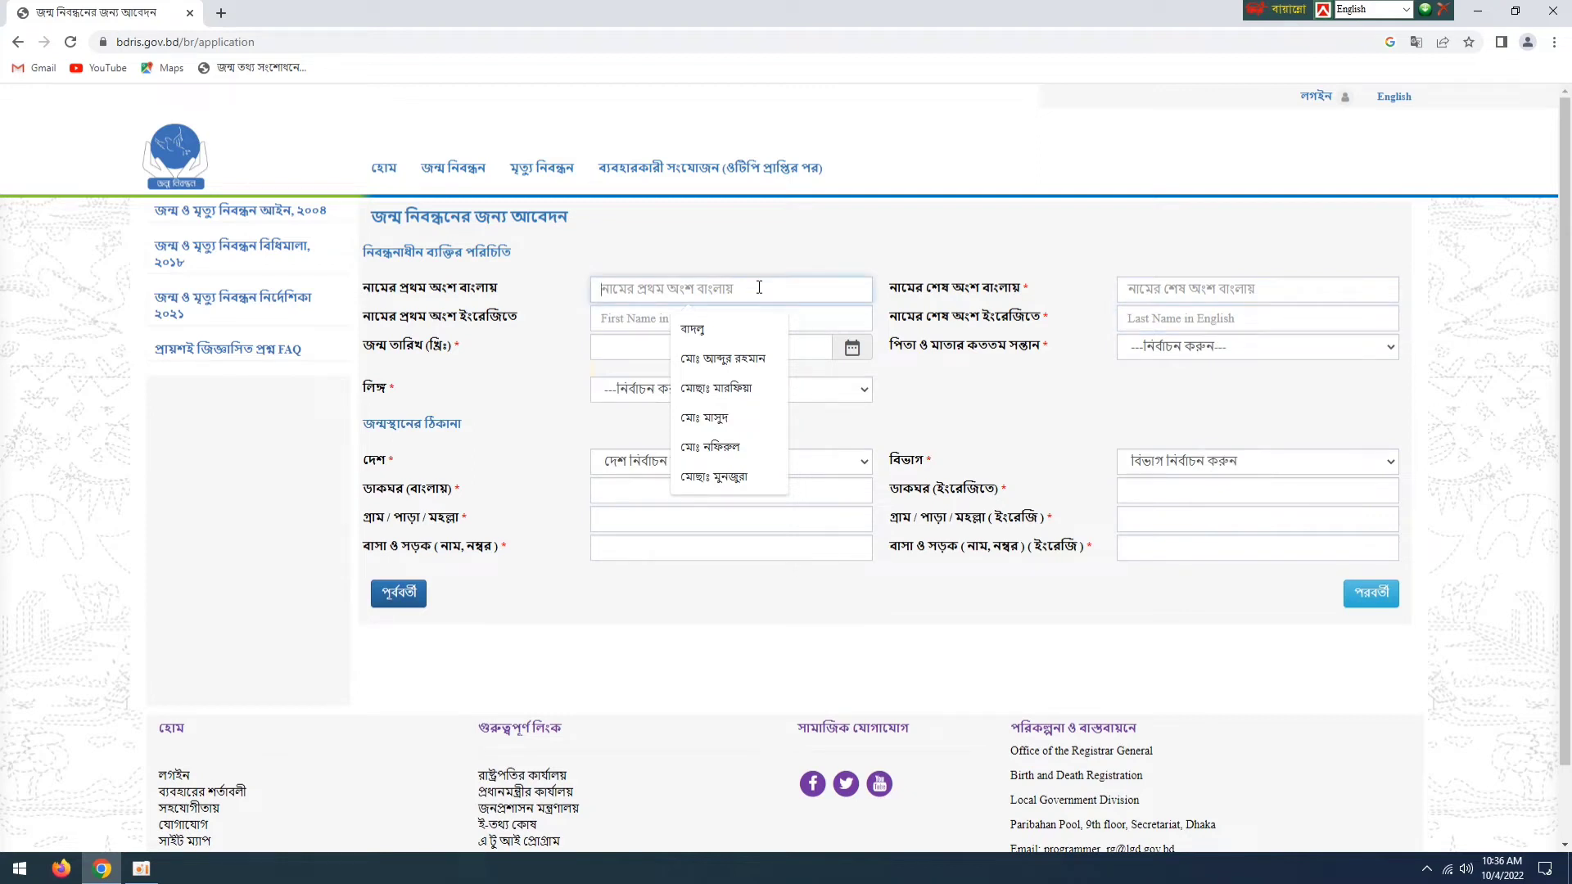
pyautogui.hotkey('ctrl', 'alt', 'b')
pyautogui.write('মে')
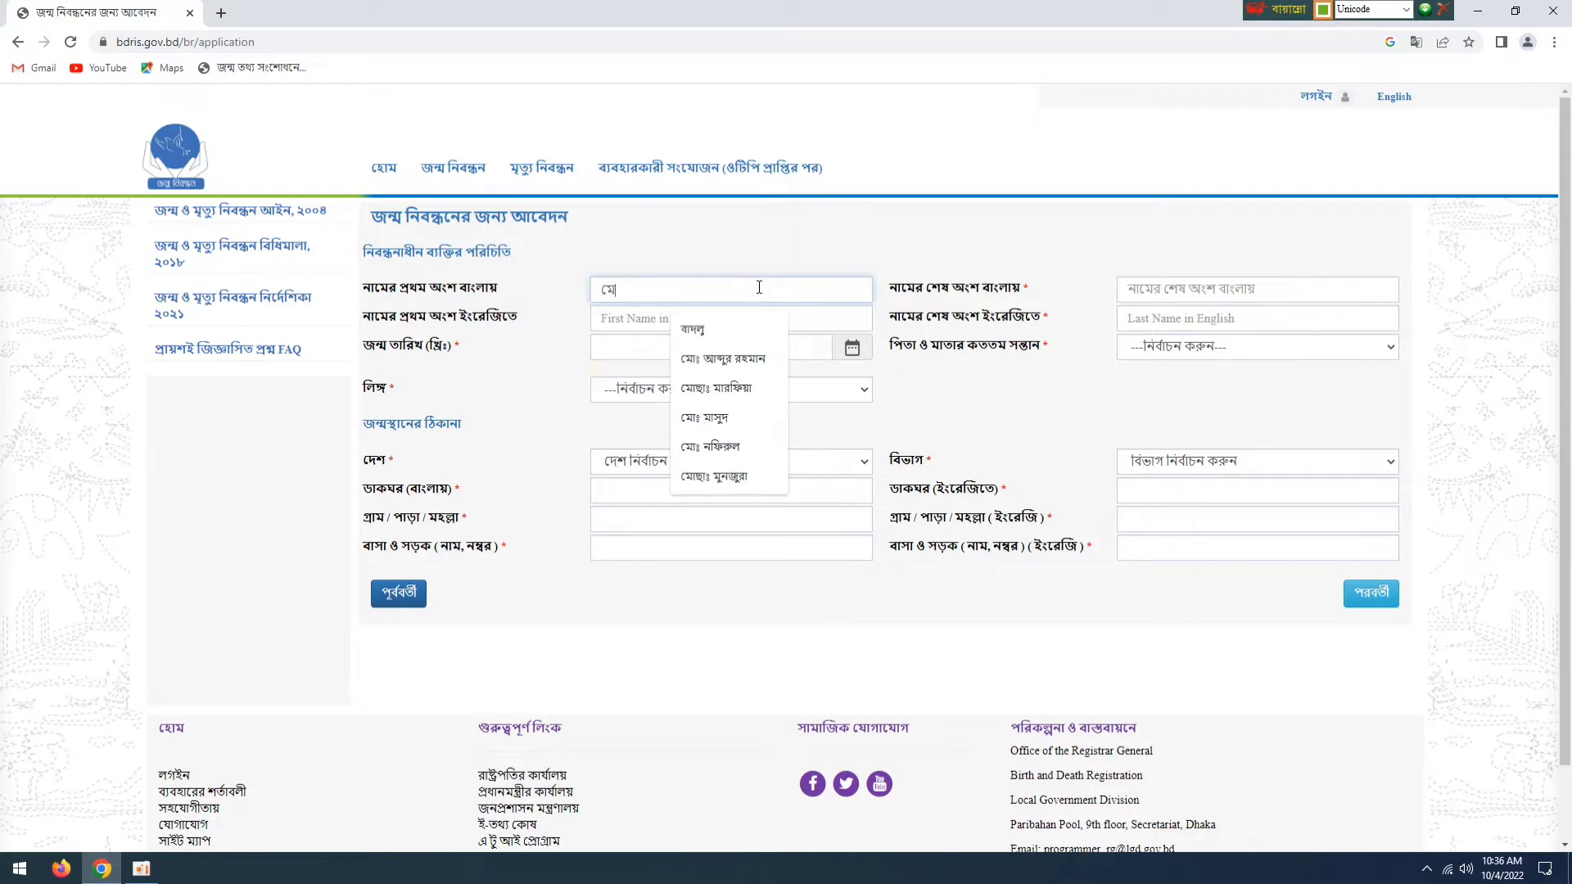
pyautogui.write('াঃ')
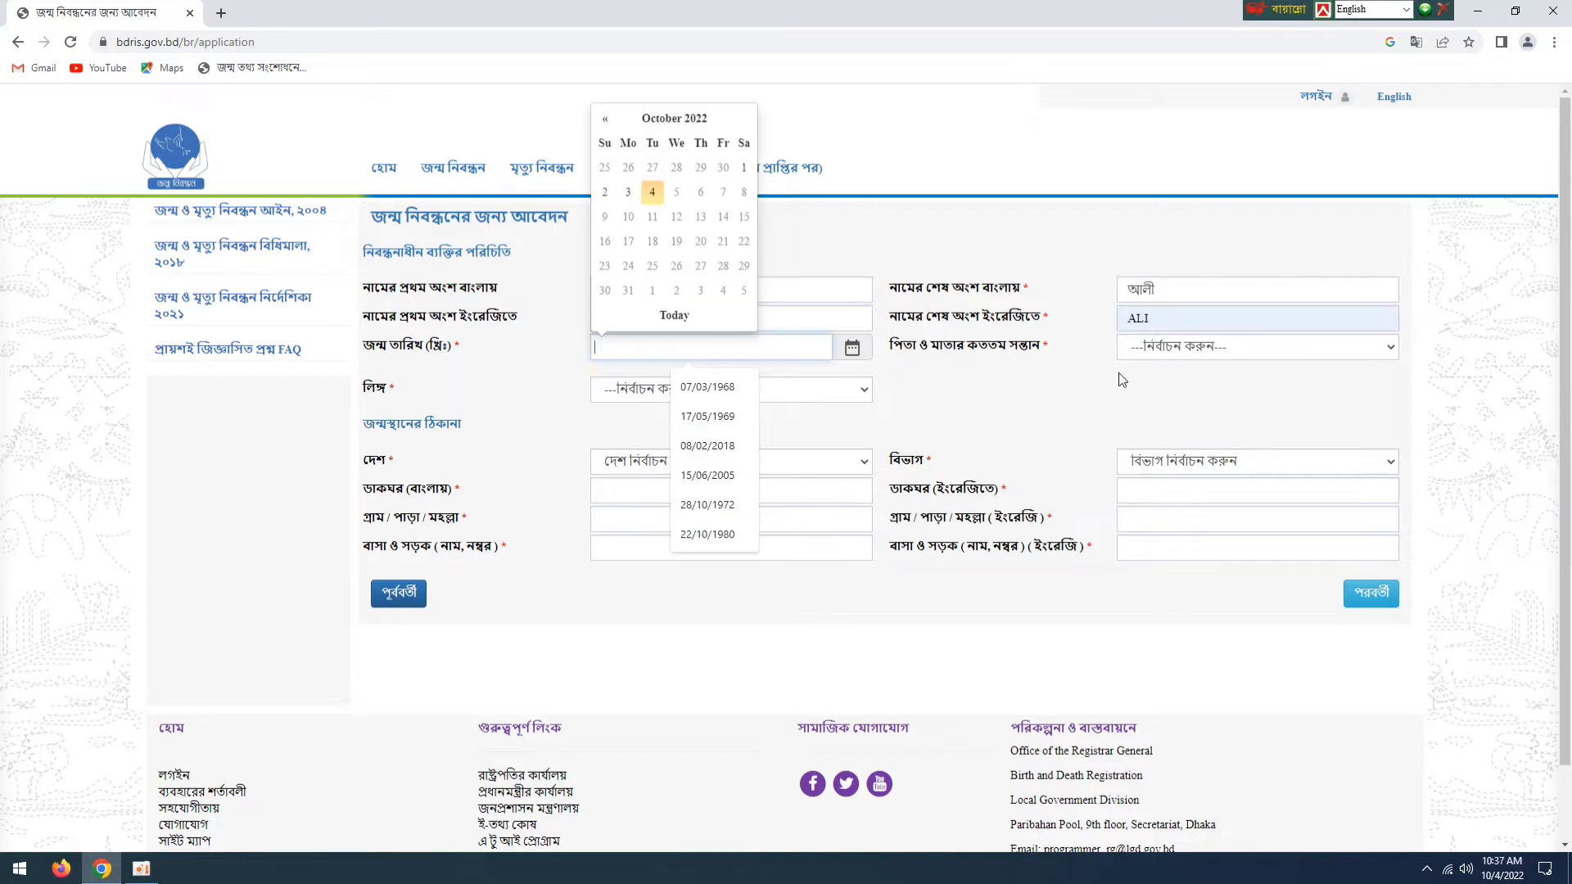
pyautogui.click(1120, 374)
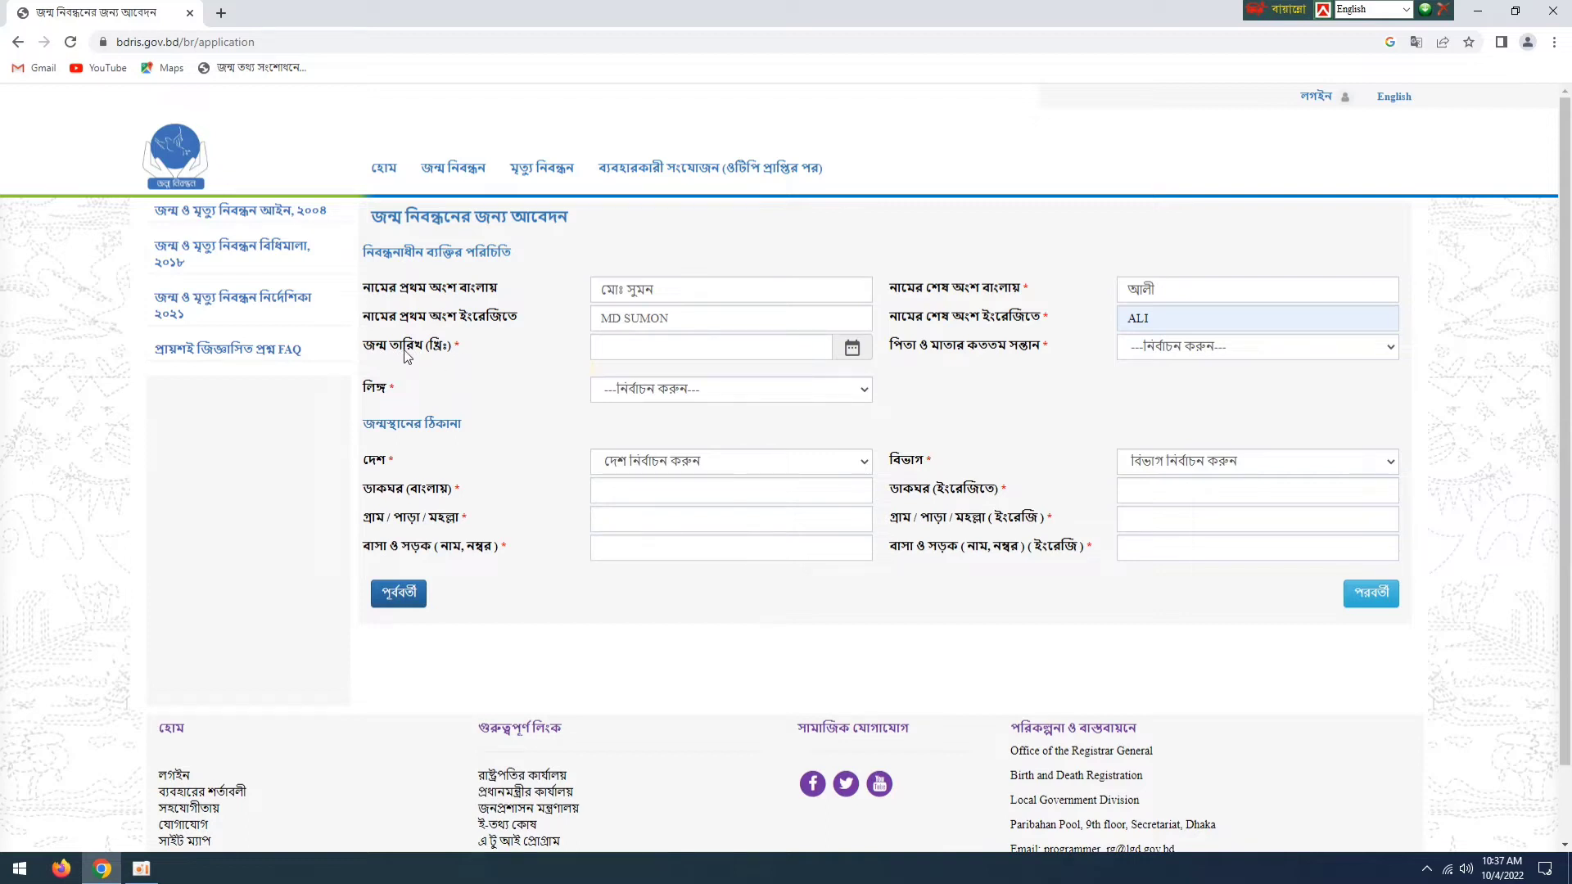
# - Enter the applicant's date of birth and declare that the required supporting documents are available
pyautogui.click(638, 352)
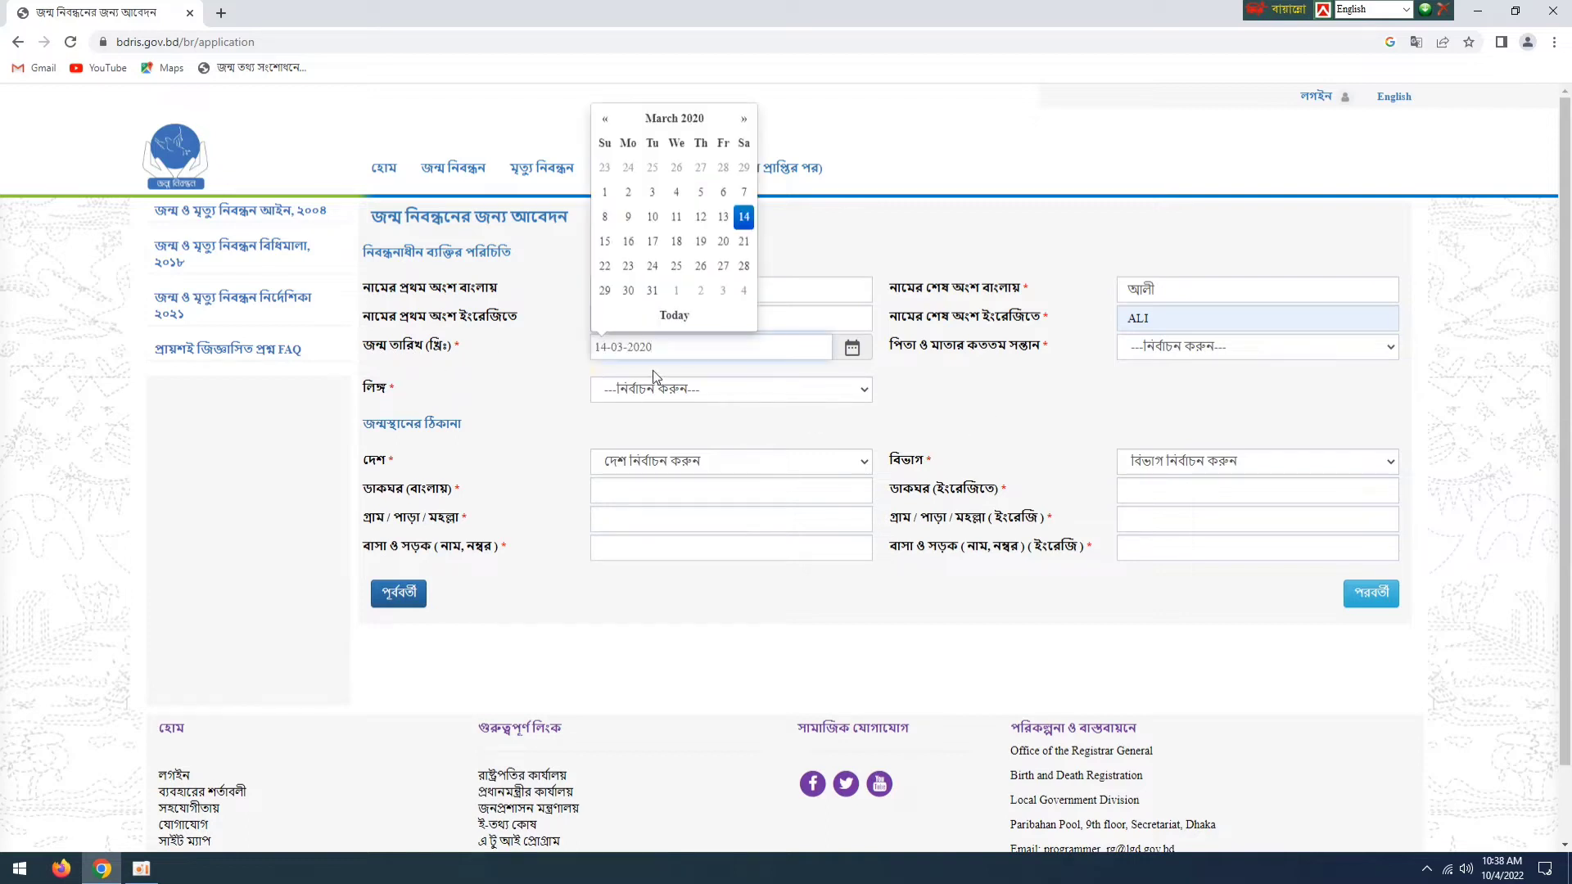
pyautogui.click(955, 411)
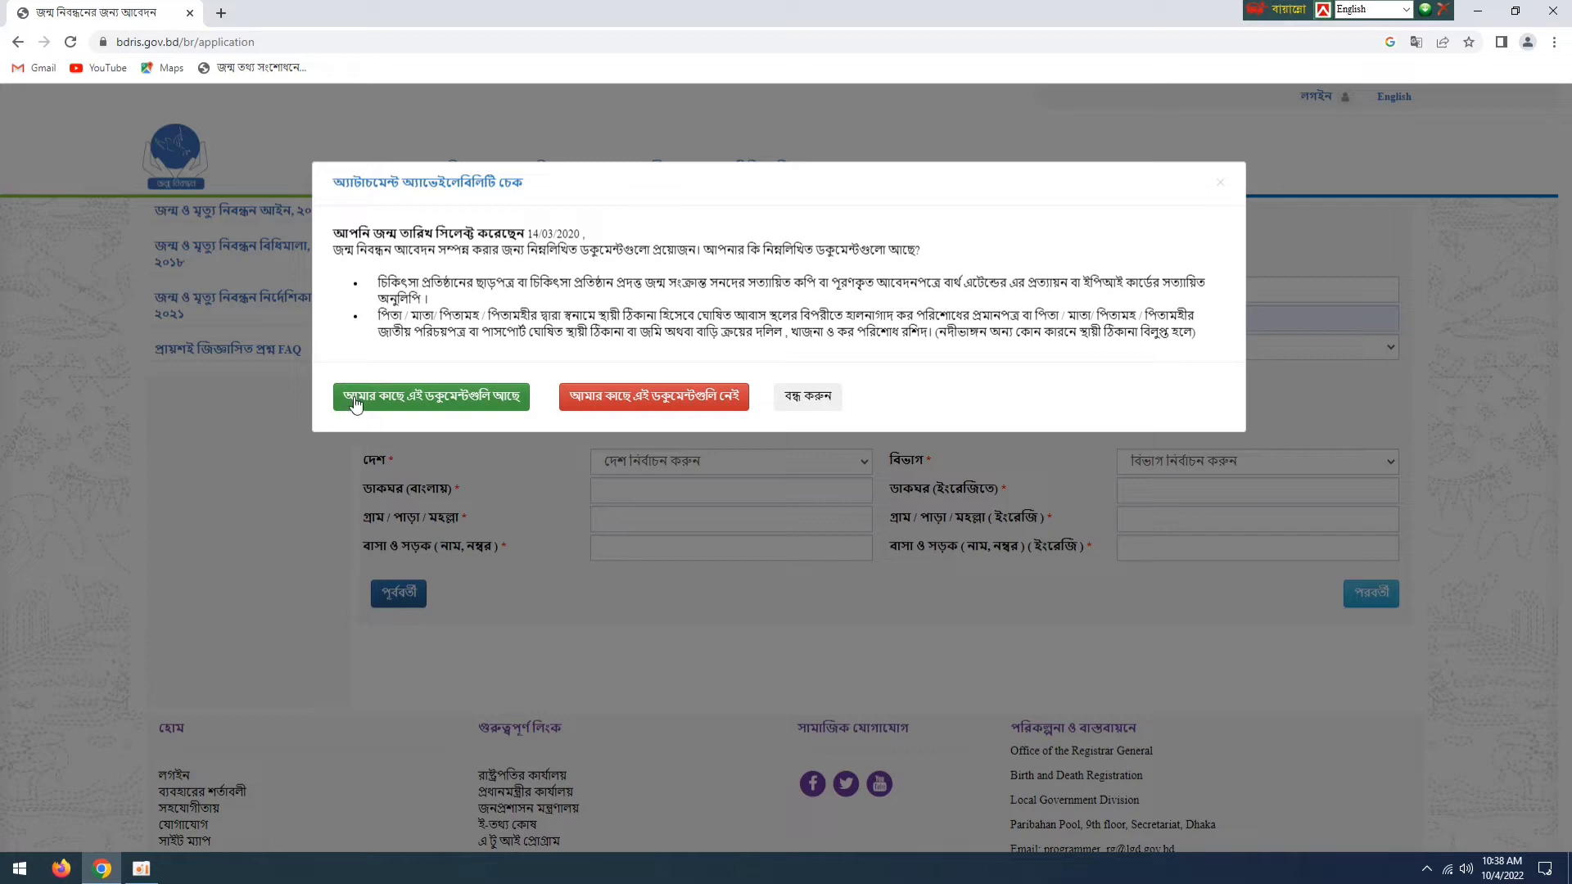
pyautogui.click(436, 401)
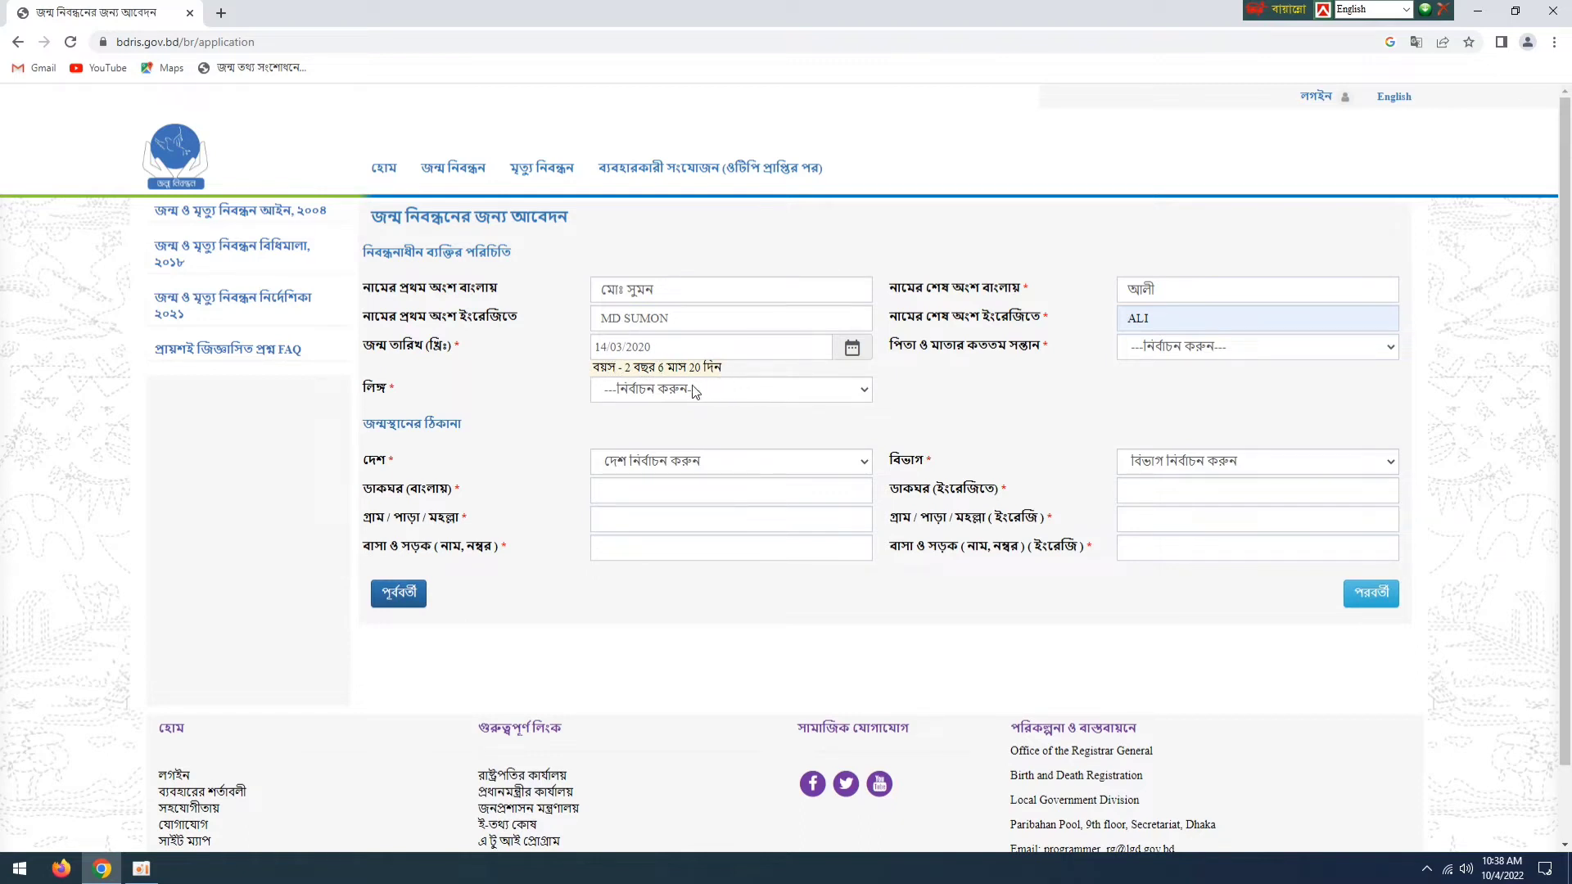
# - Set the applicant's gender to পুরুষ and the birth order among the parents' children to ১
pyautogui.click(860, 392)
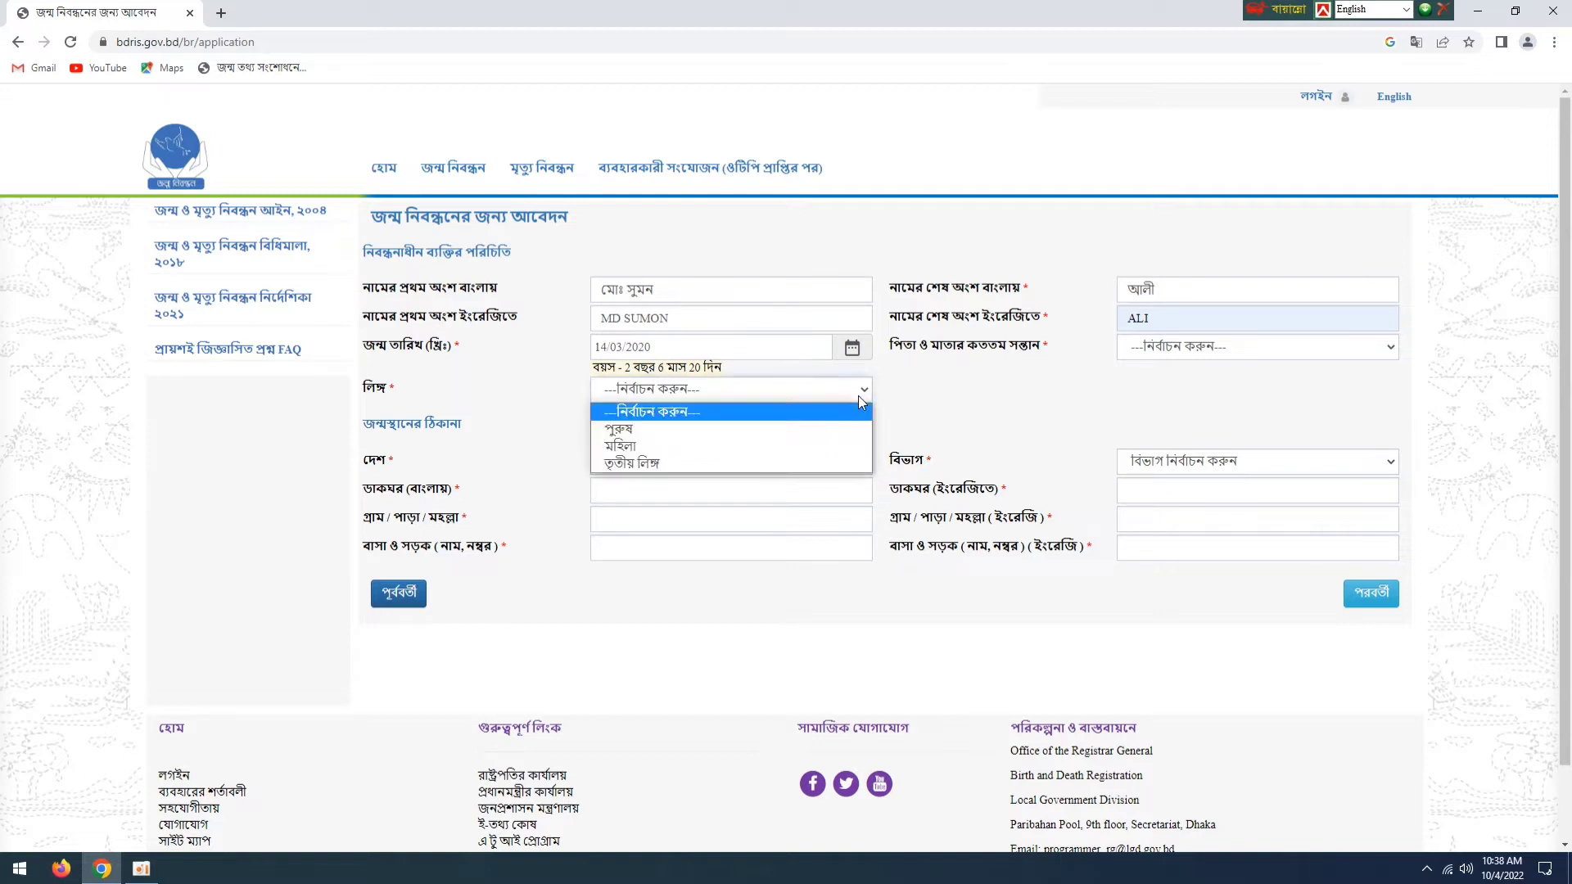
pyautogui.click(655, 437)
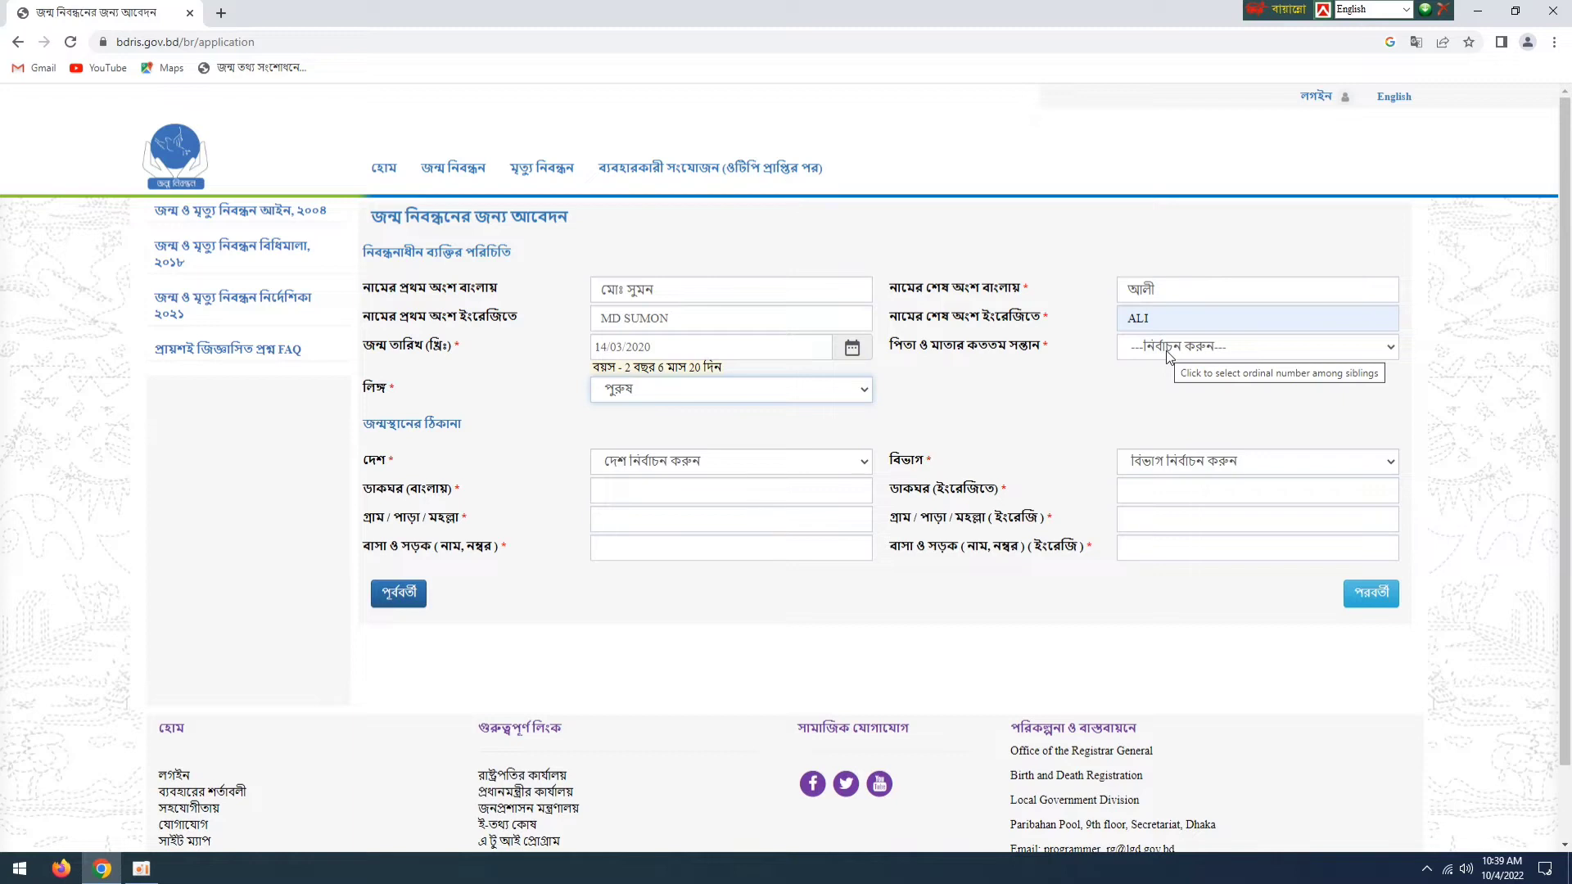
pyautogui.click(1236, 348)
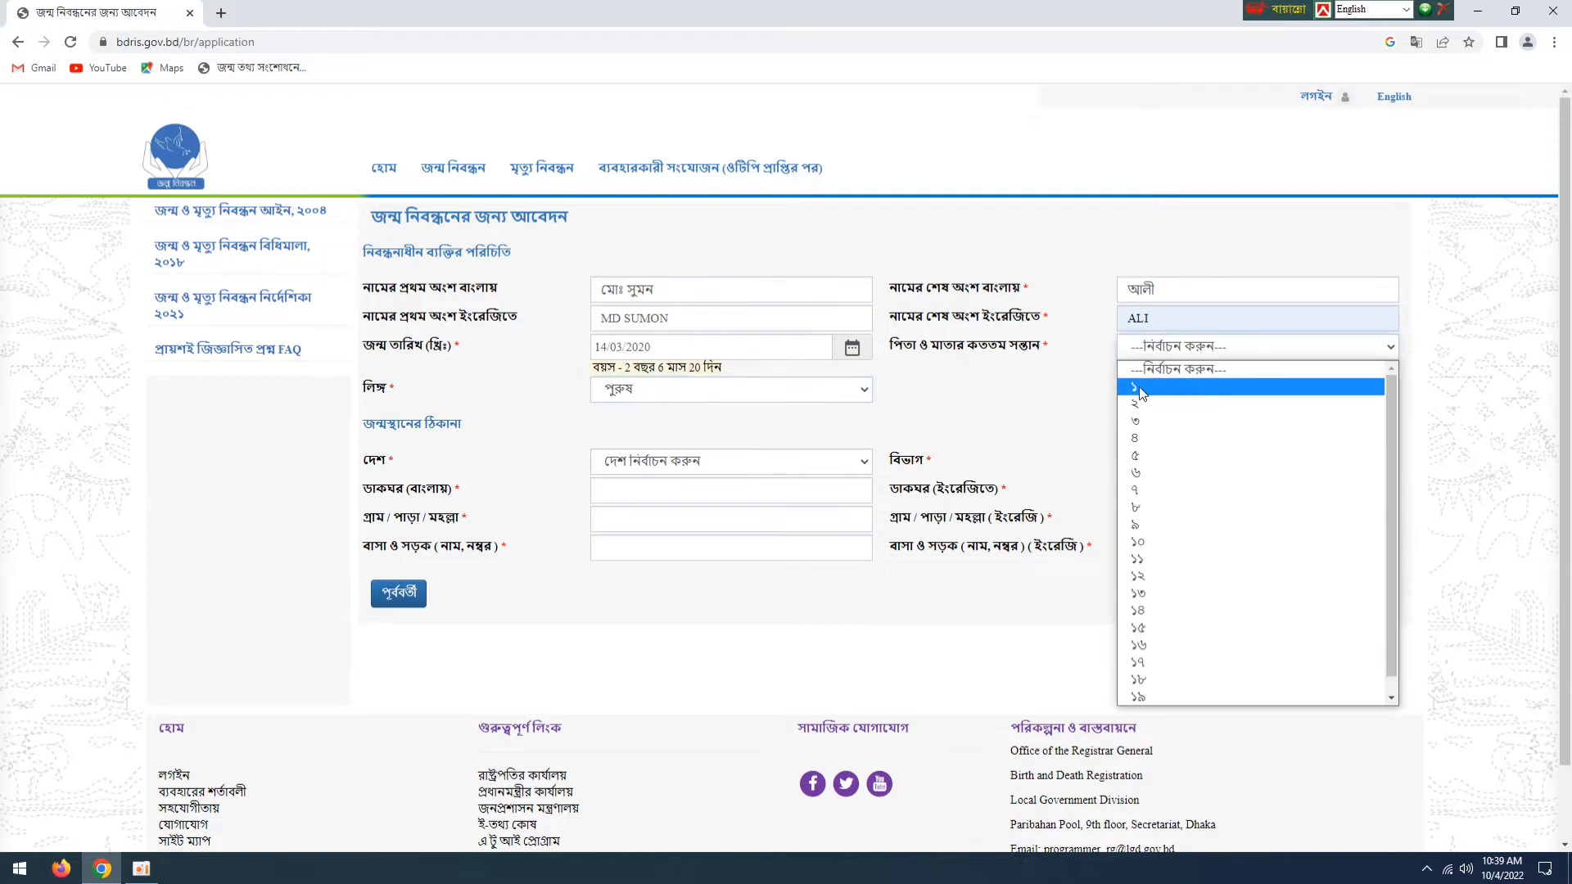
pyautogui.click(1173, 387)
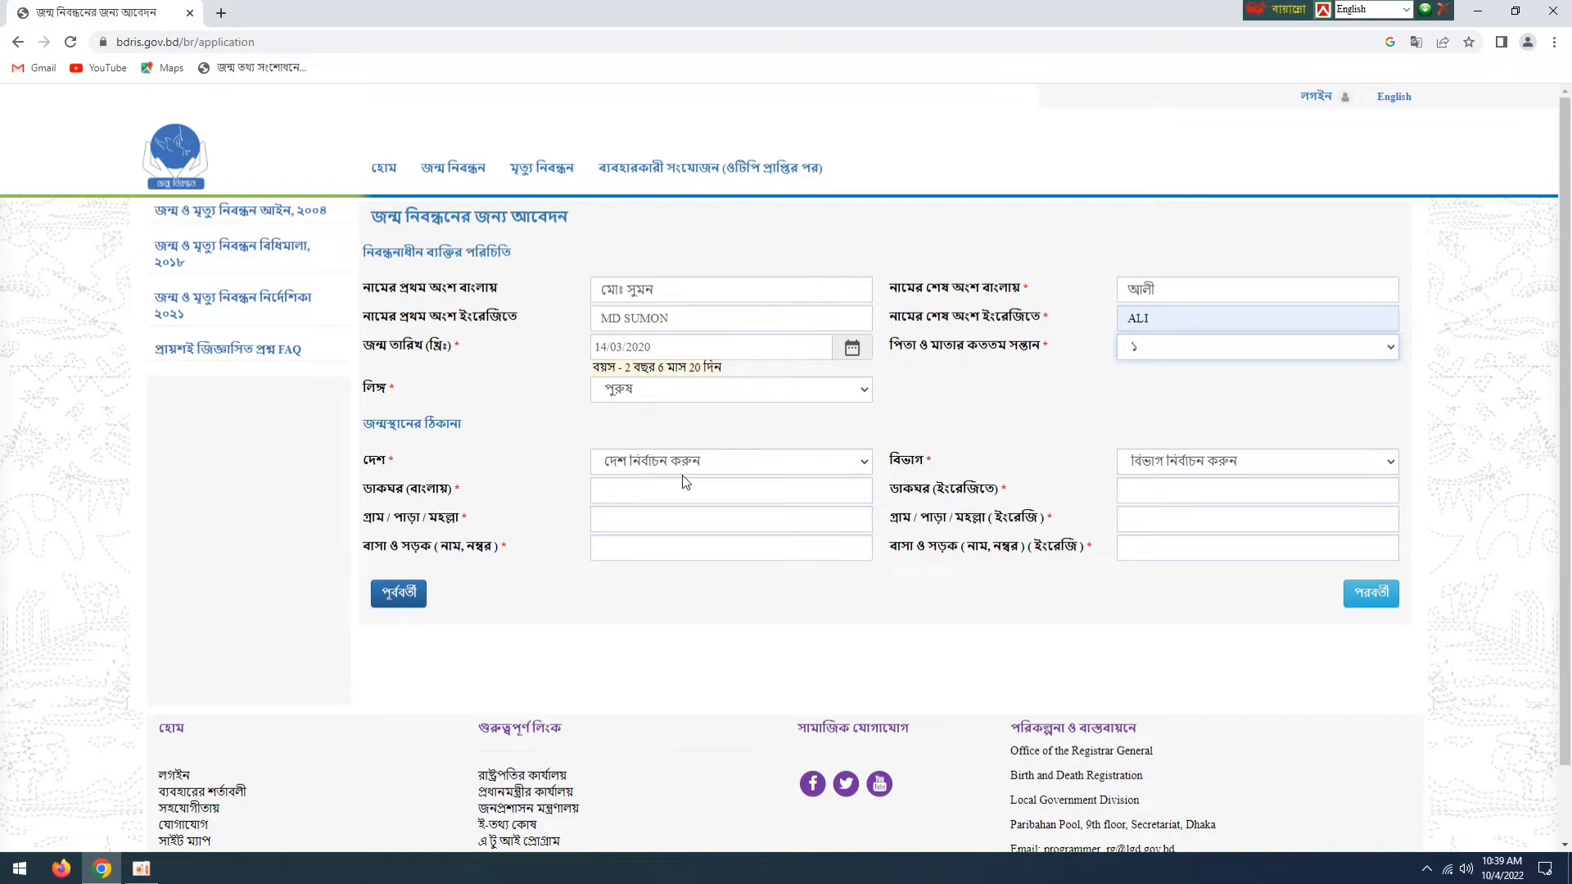
# - Set the birthplace country to বাংলাদেশ and the division to রংপুর বিভাগ
pyautogui.click(864, 465)
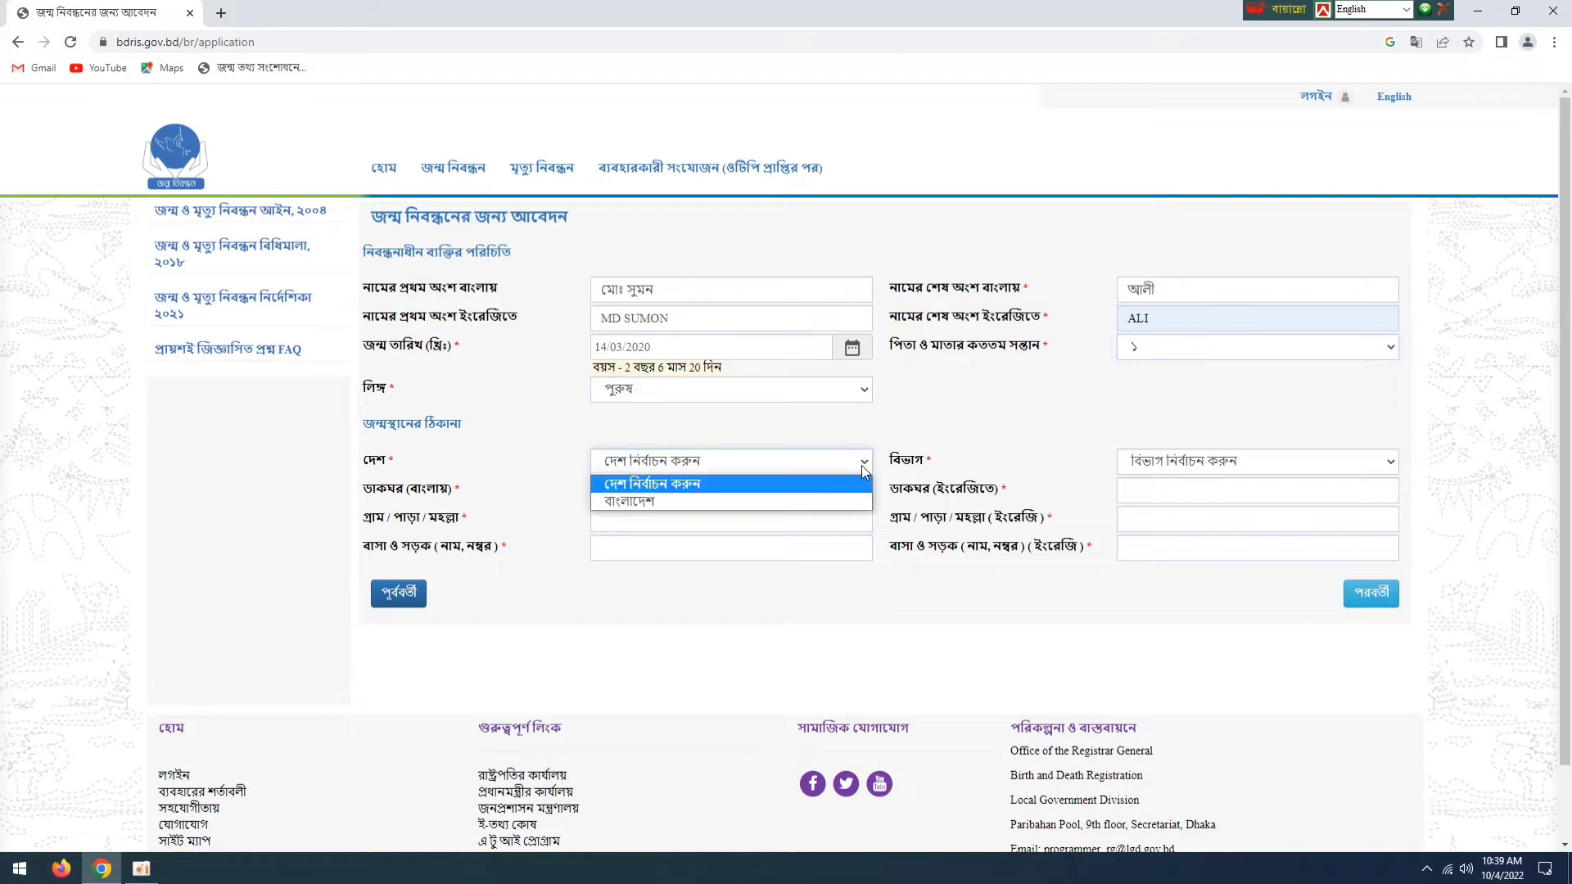
pyautogui.click(633, 500)
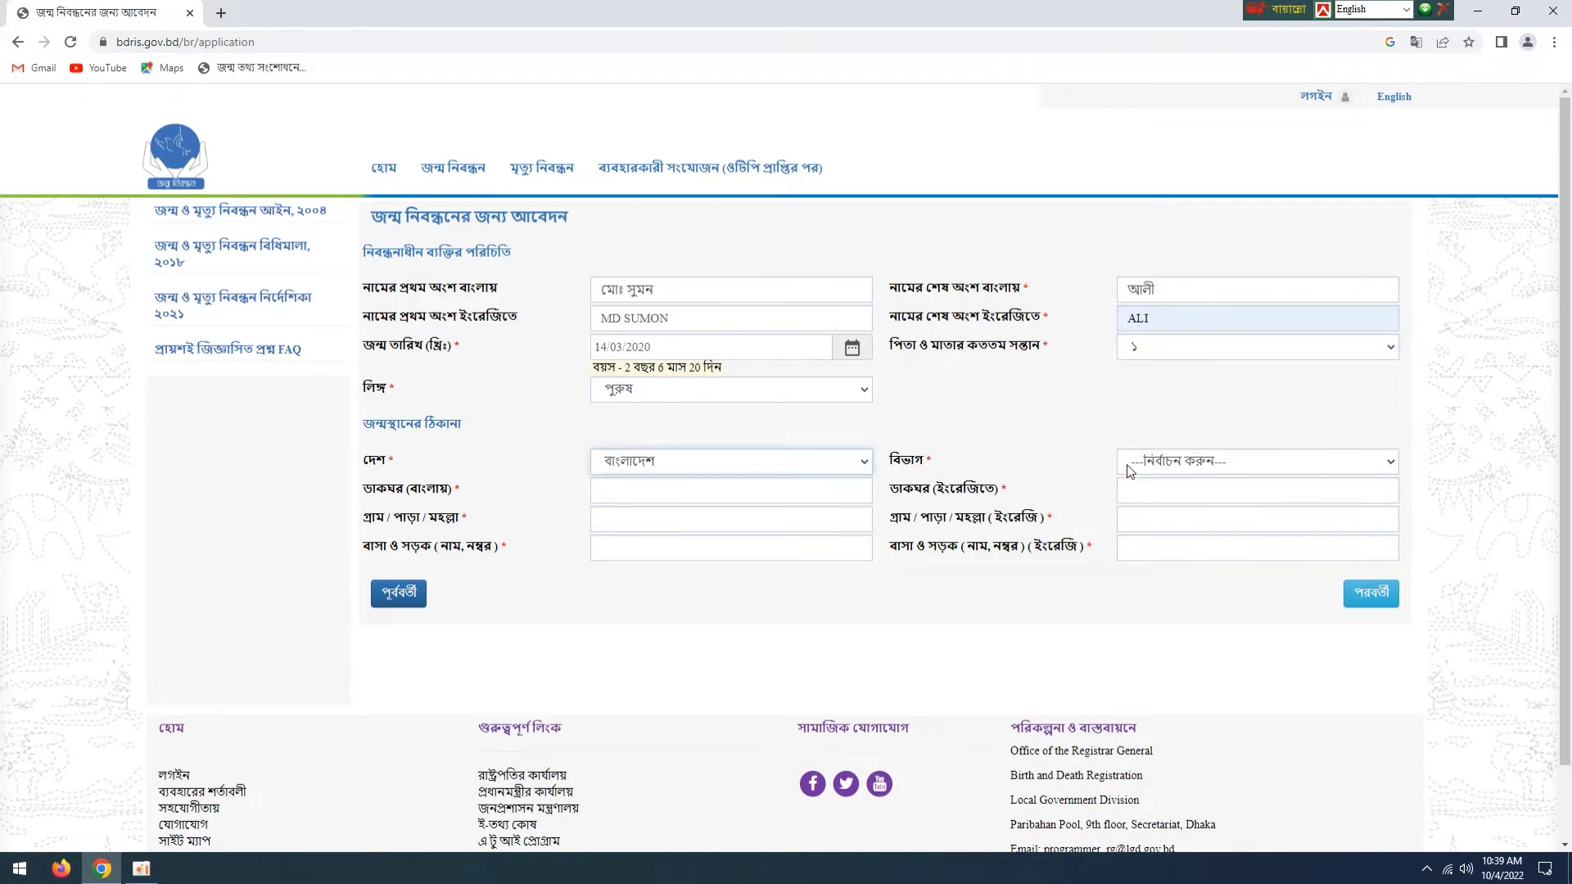
pyautogui.click(1161, 472)
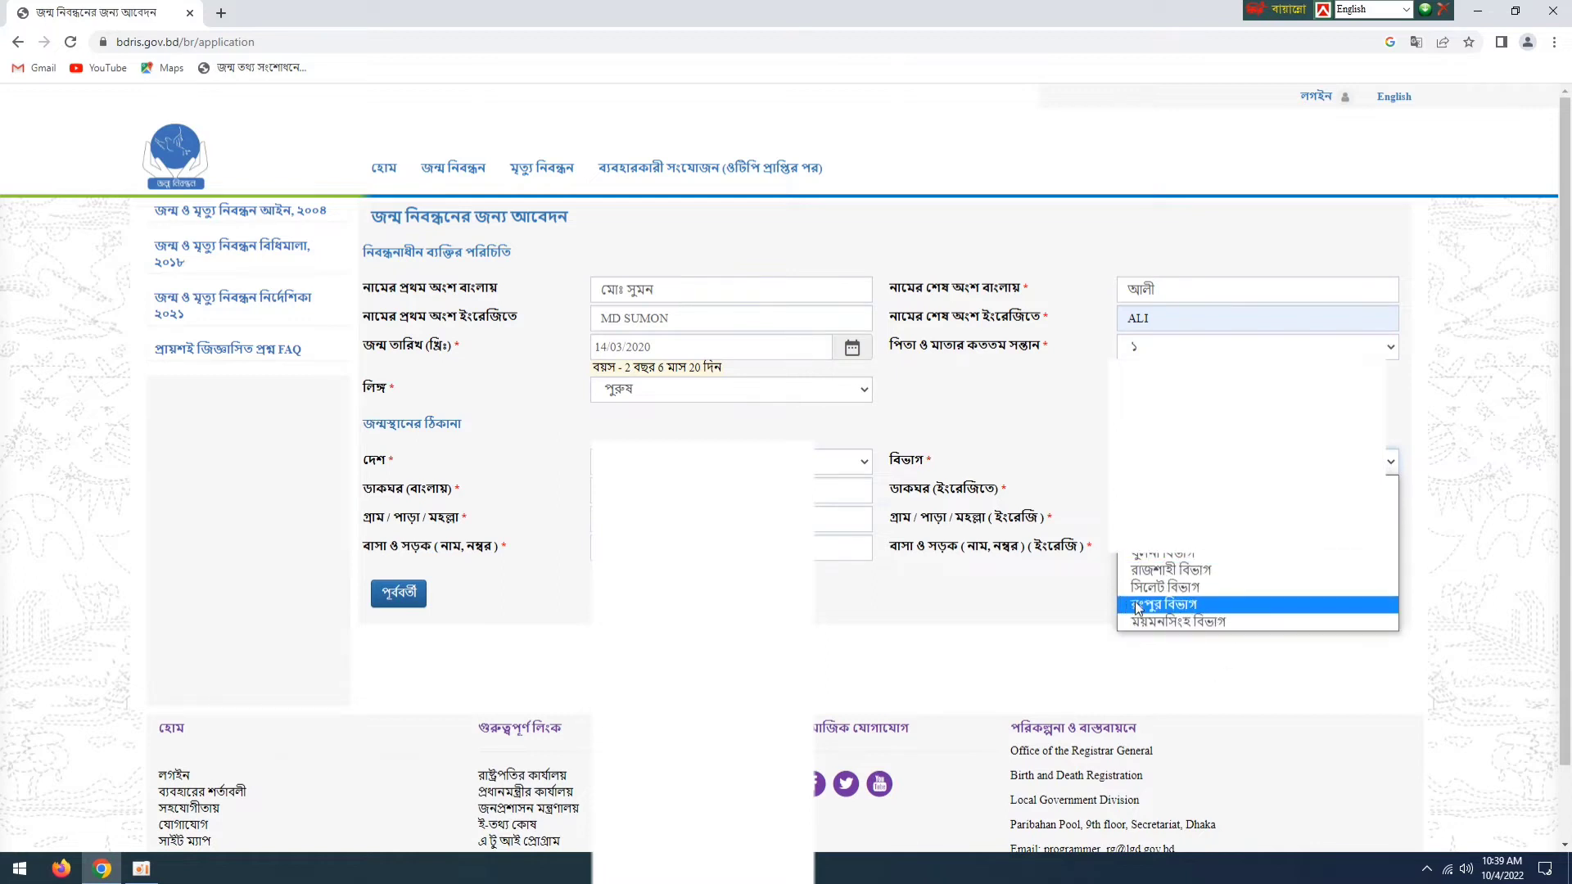
pyautogui.click(1177, 610)
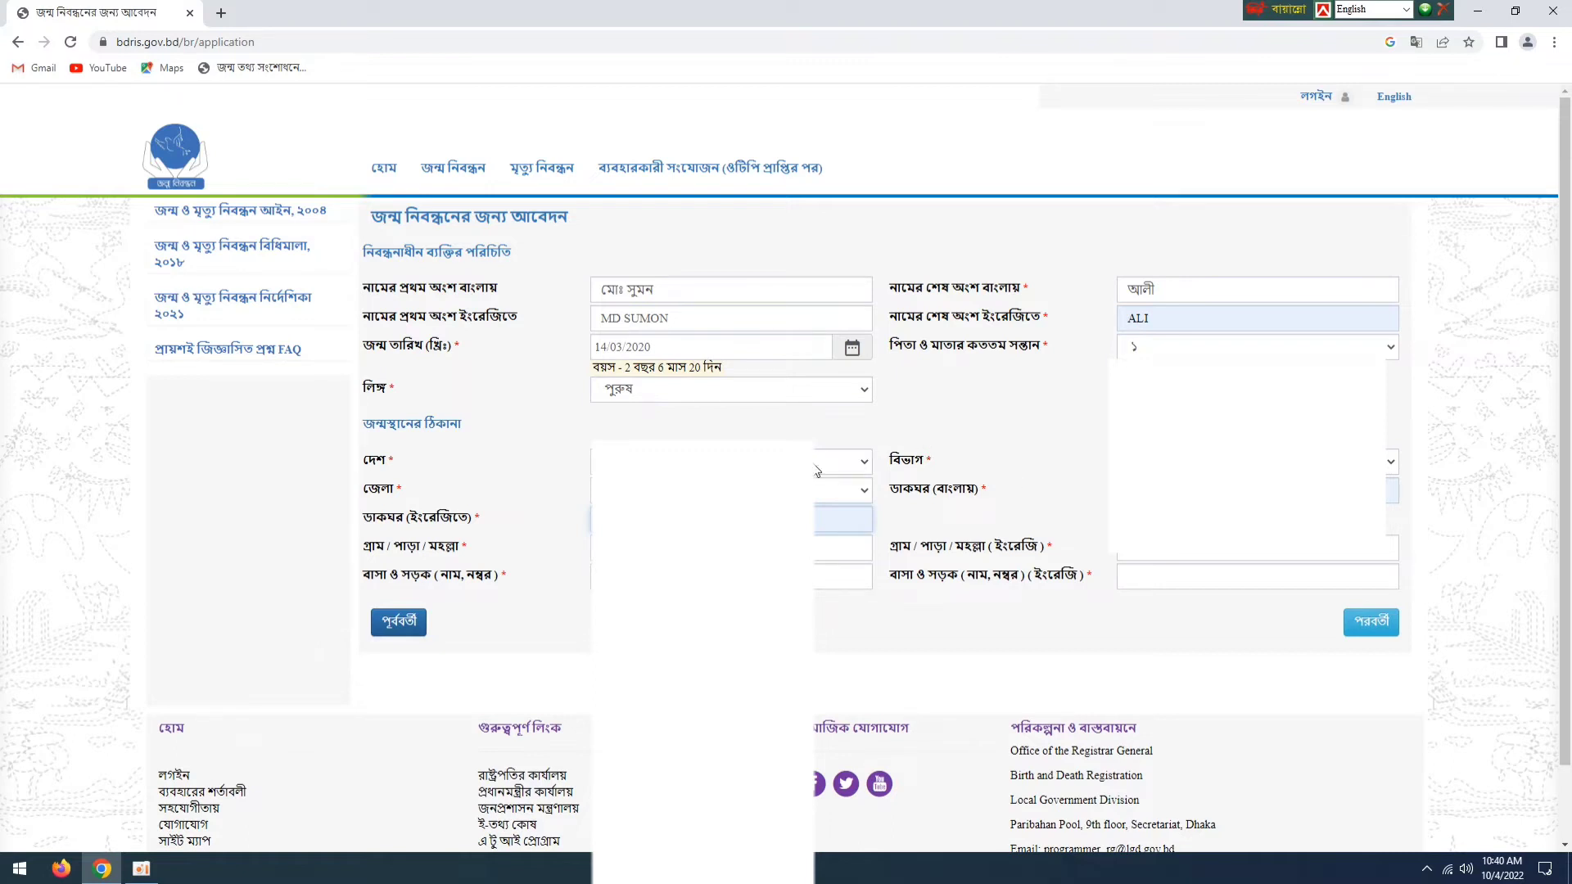
# - Clear the prefilled Bengali and English post office entries in the birthplace address
pyautogui.press('BackSpace')
pyautogui.click(1258, 492)
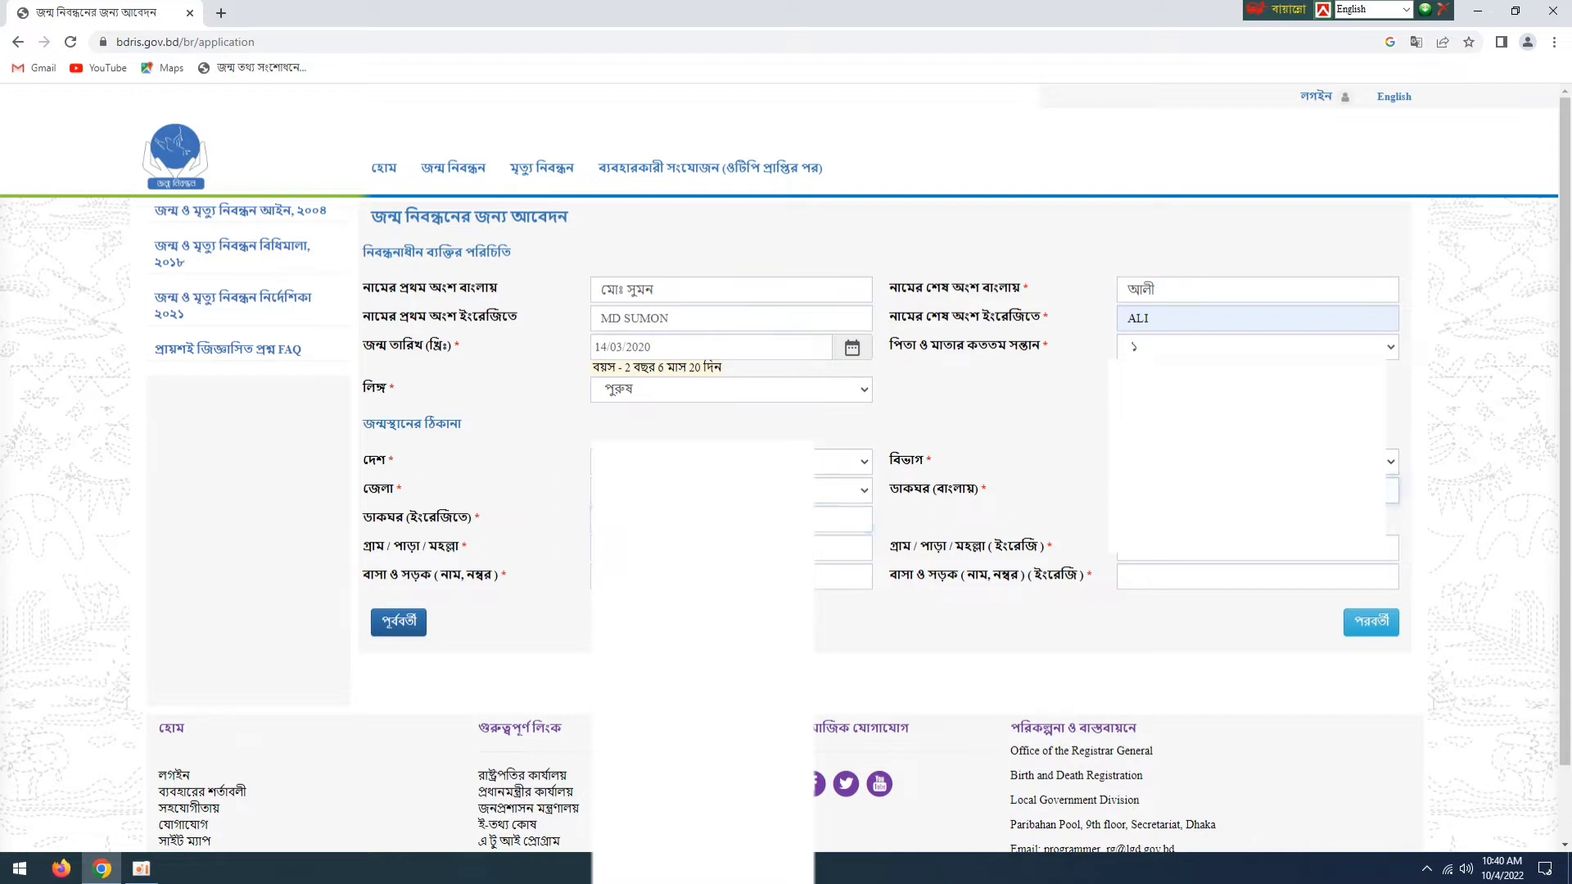
pyautogui.click(1073, 533)
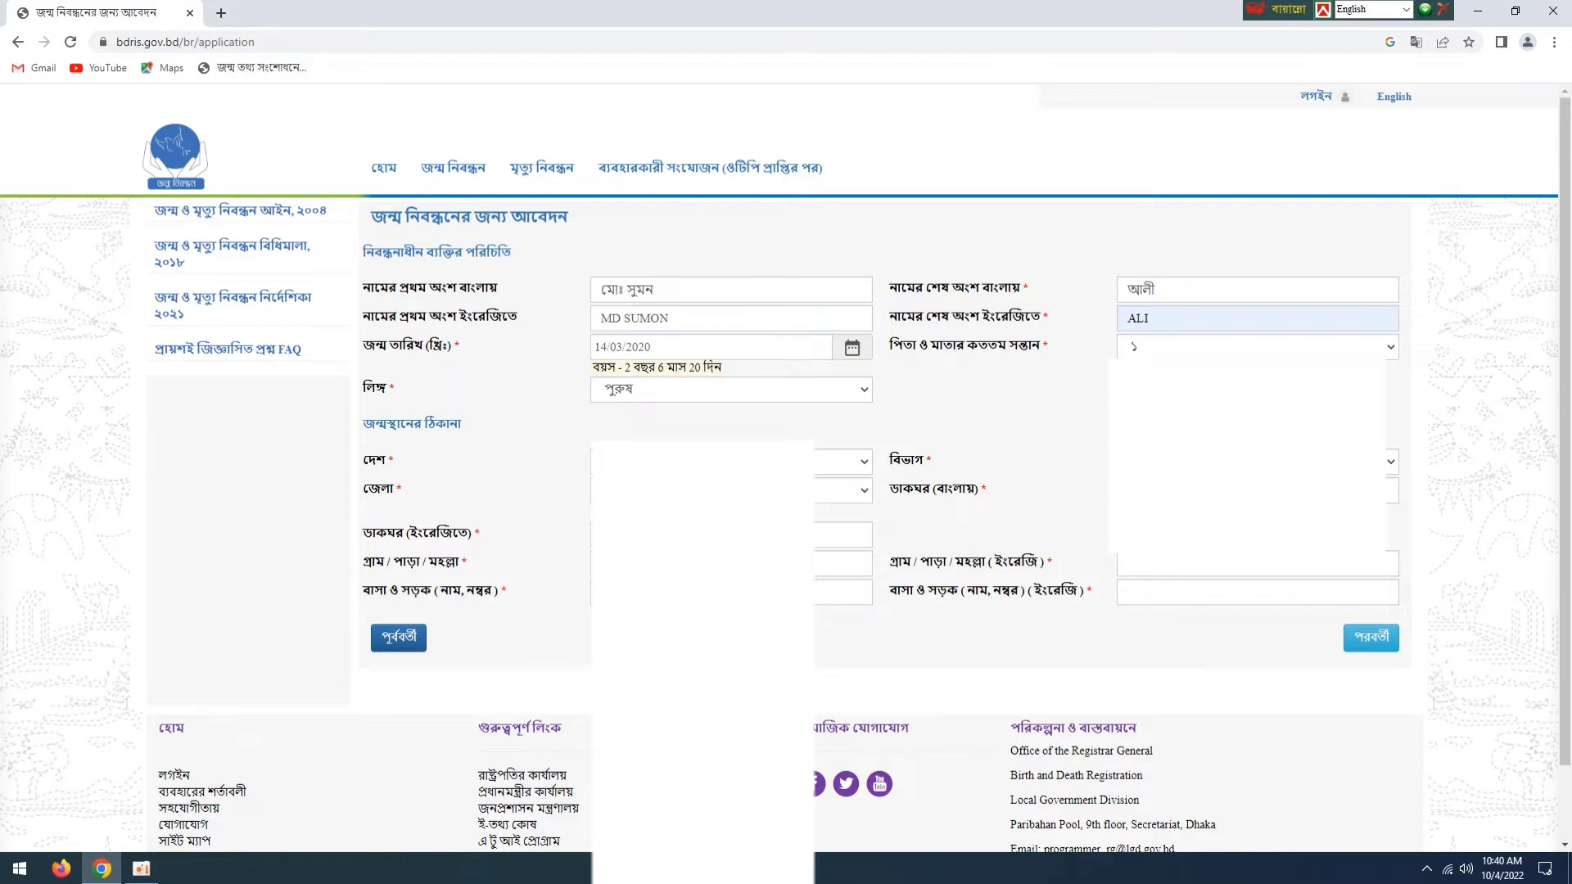
# - Select the district and the city corporation/upazila in the birthplace address
pyautogui.click(704, 491)
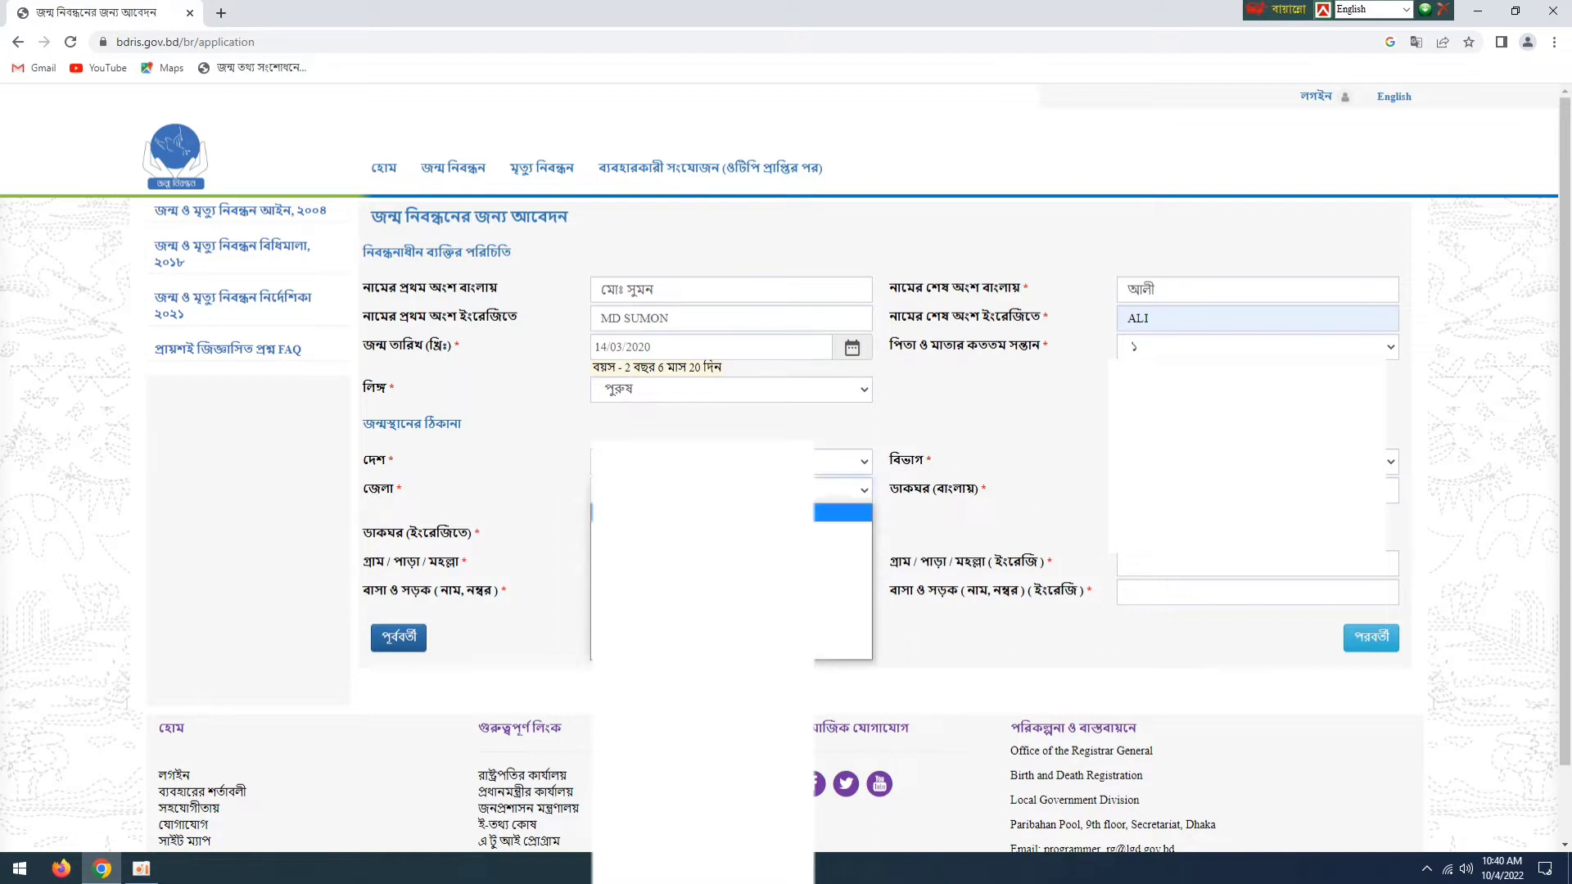
pyautogui.click(705, 652)
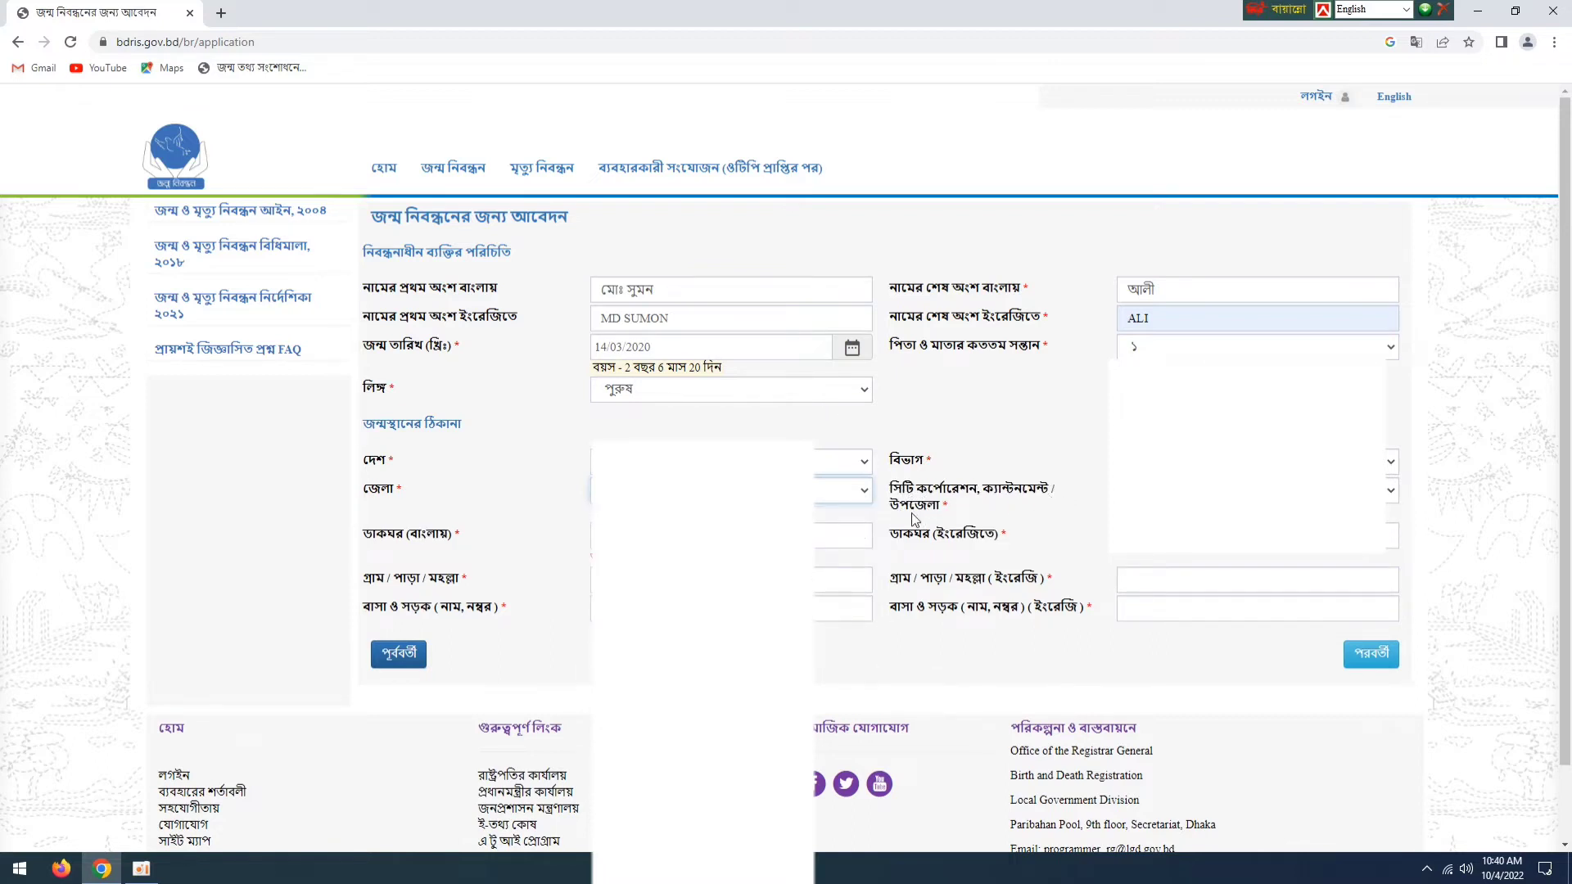
pyautogui.click(1253, 491)
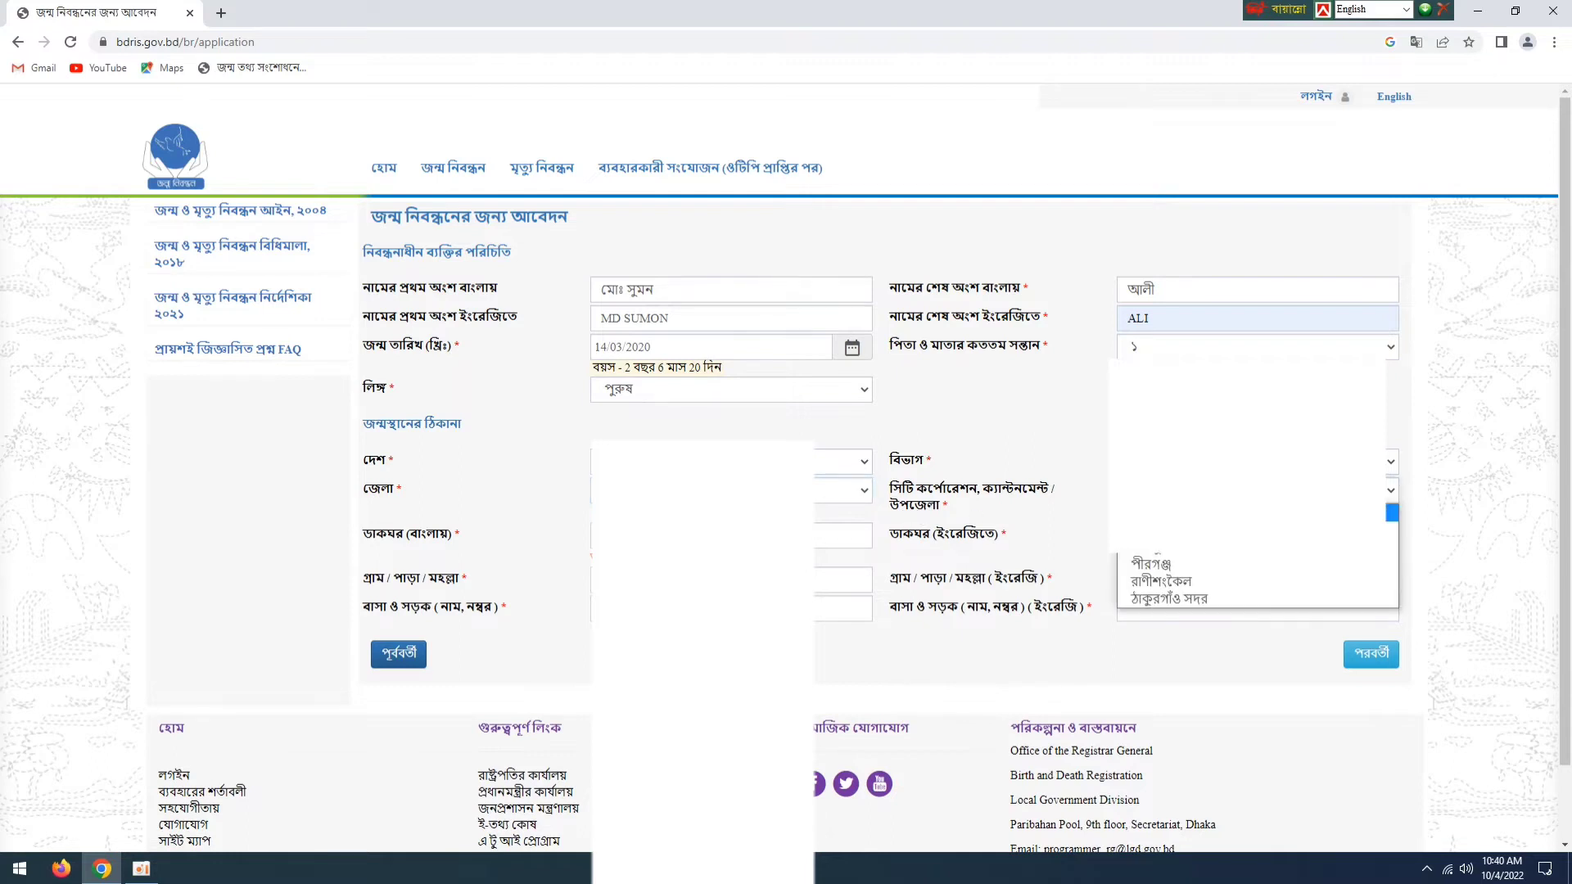
pyautogui.click(1253, 530)
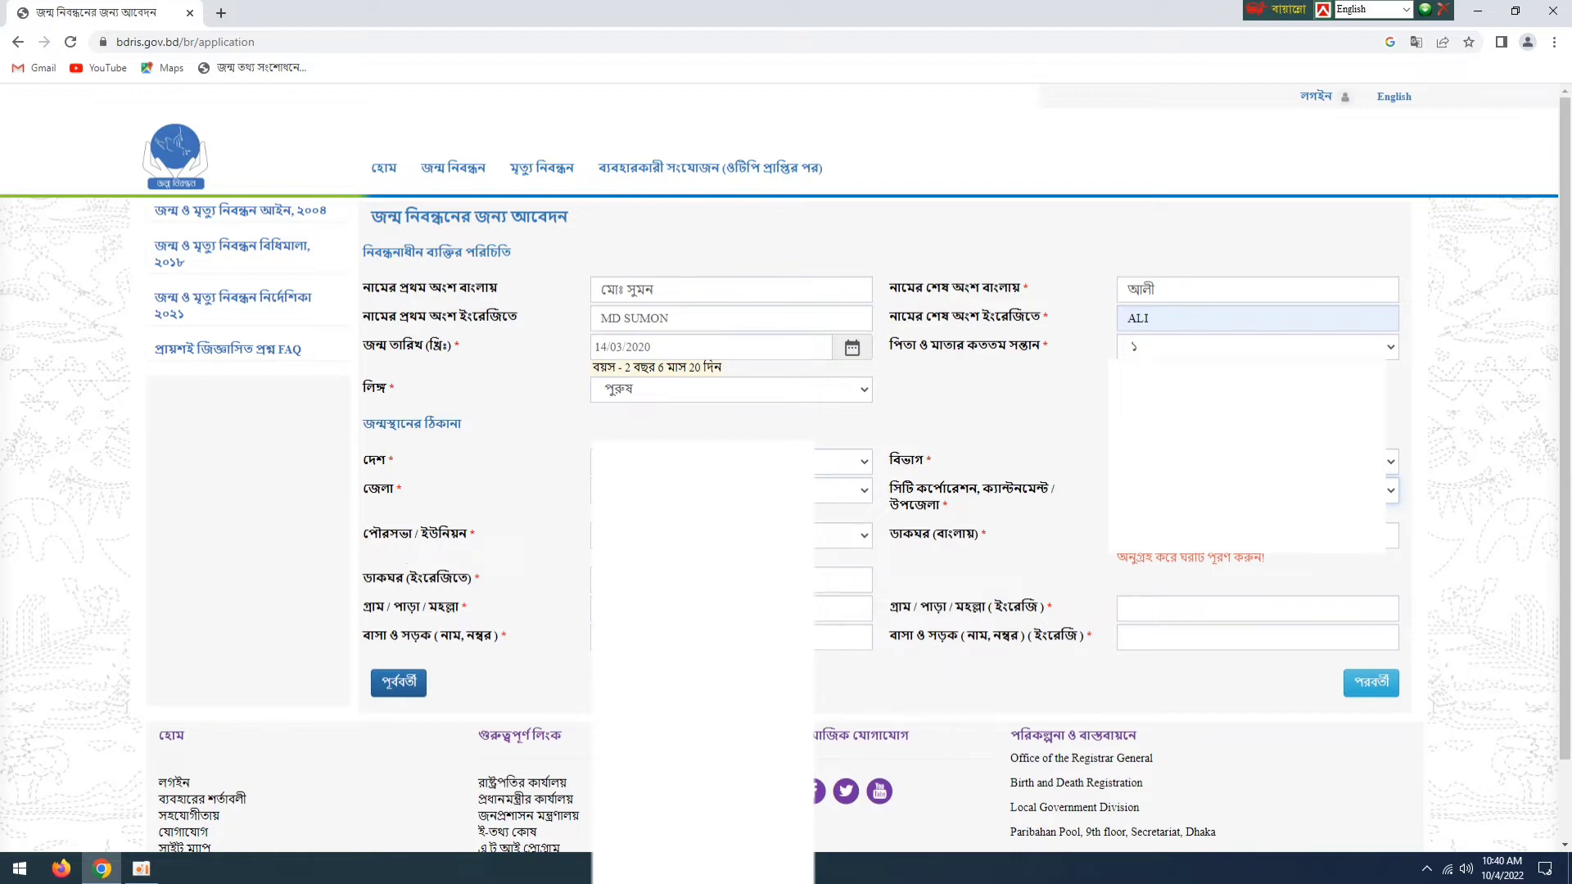
# - Select the birthplace union and ward, complete the post office, village and house/road fields in both languages, and continue to the parents' information
pyautogui.click(720, 537)
pyautogui.click(720, 695)
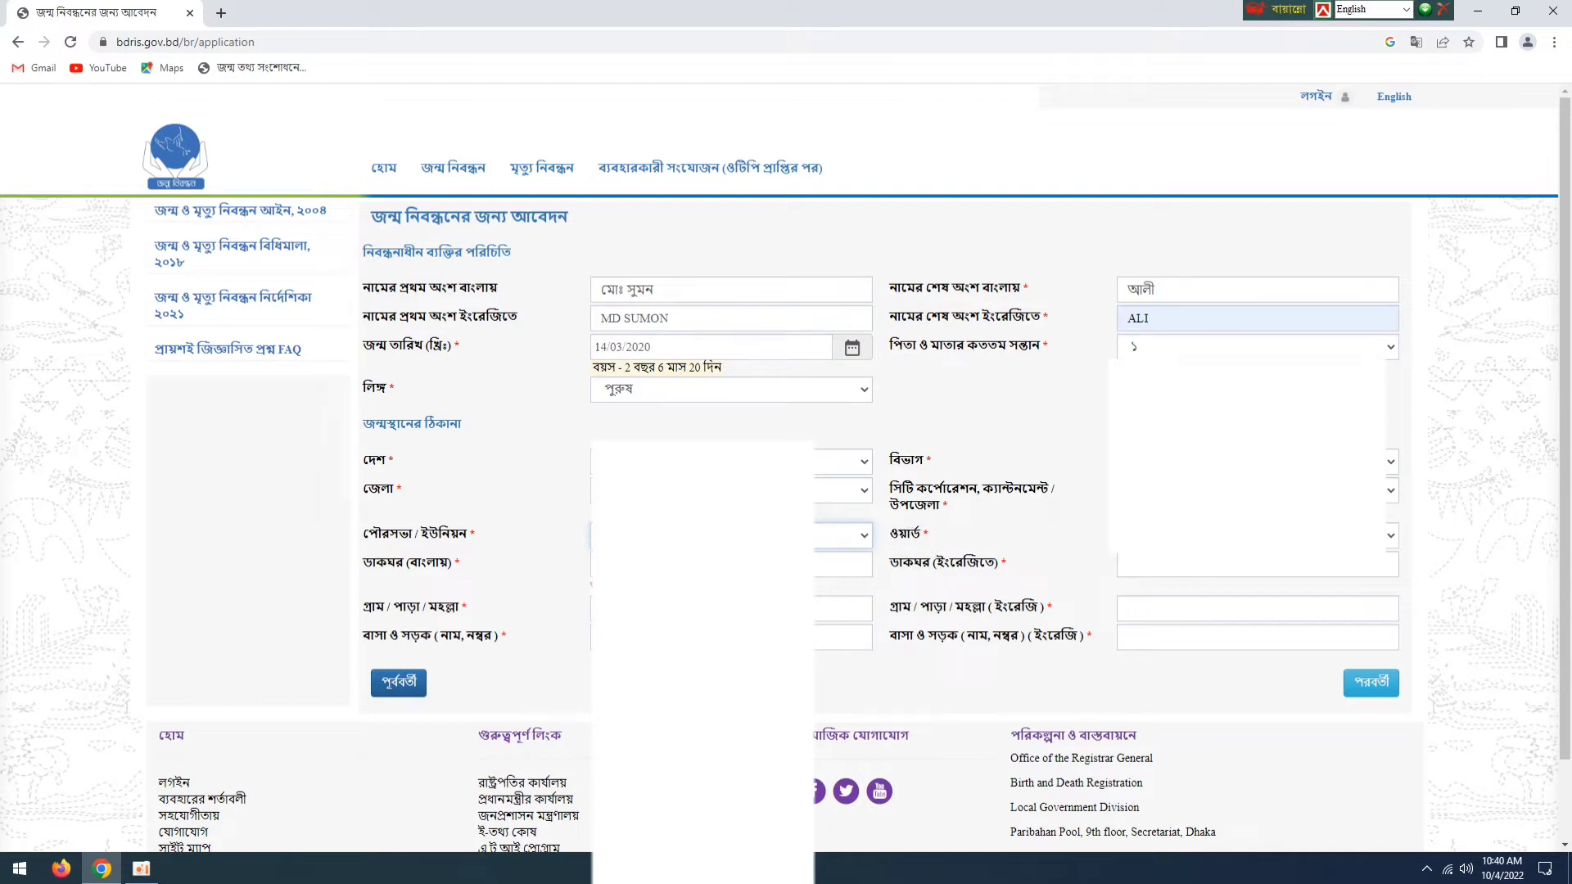
pyautogui.click(1188, 537)
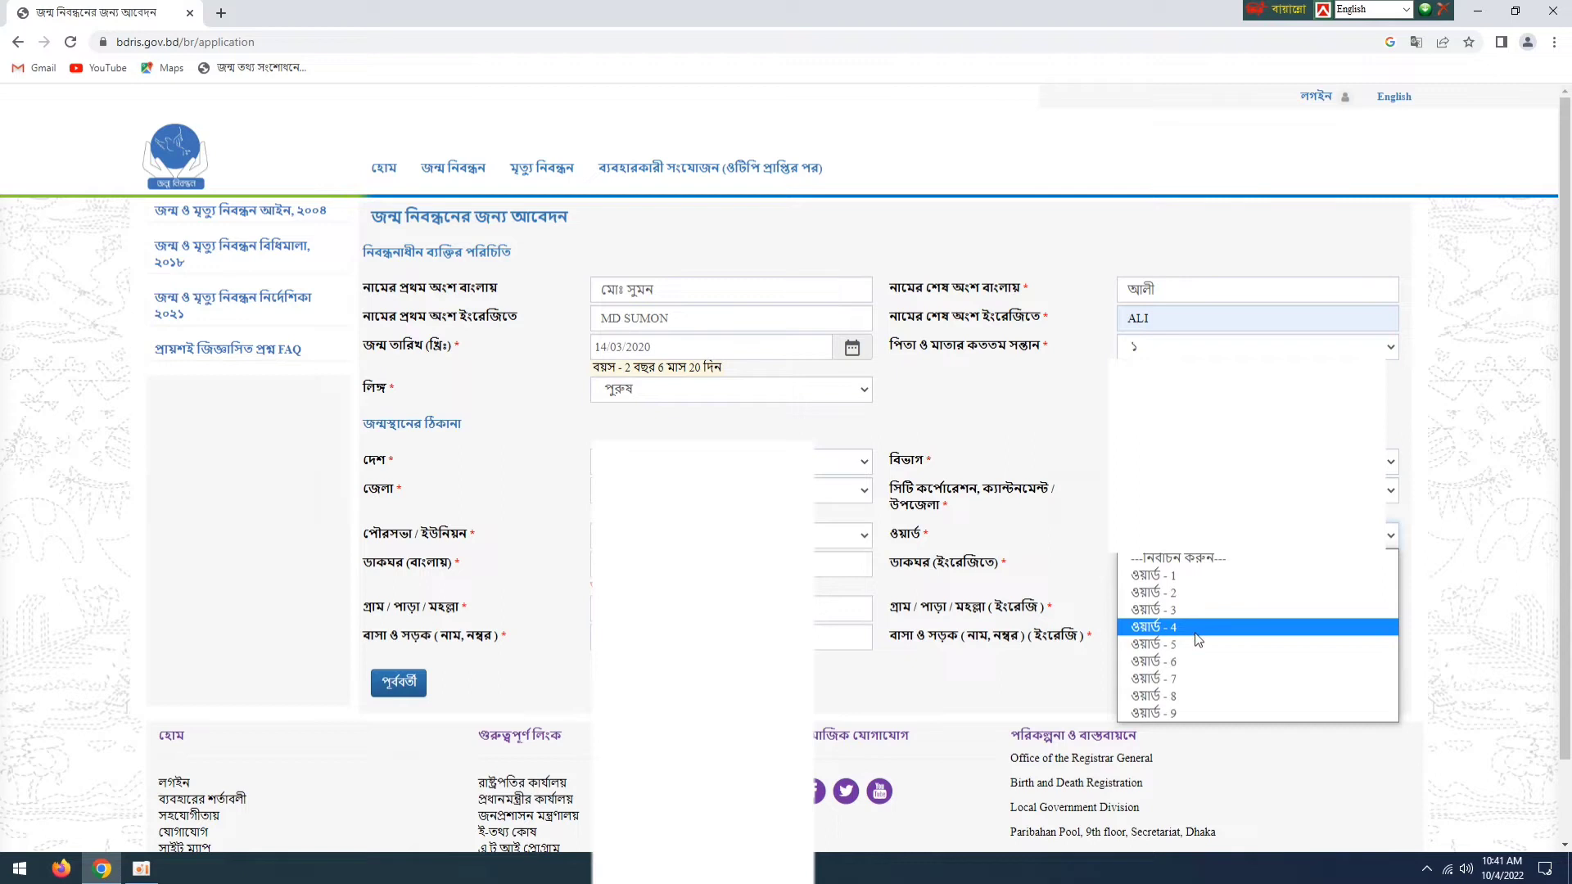
pyautogui.click(1195, 637)
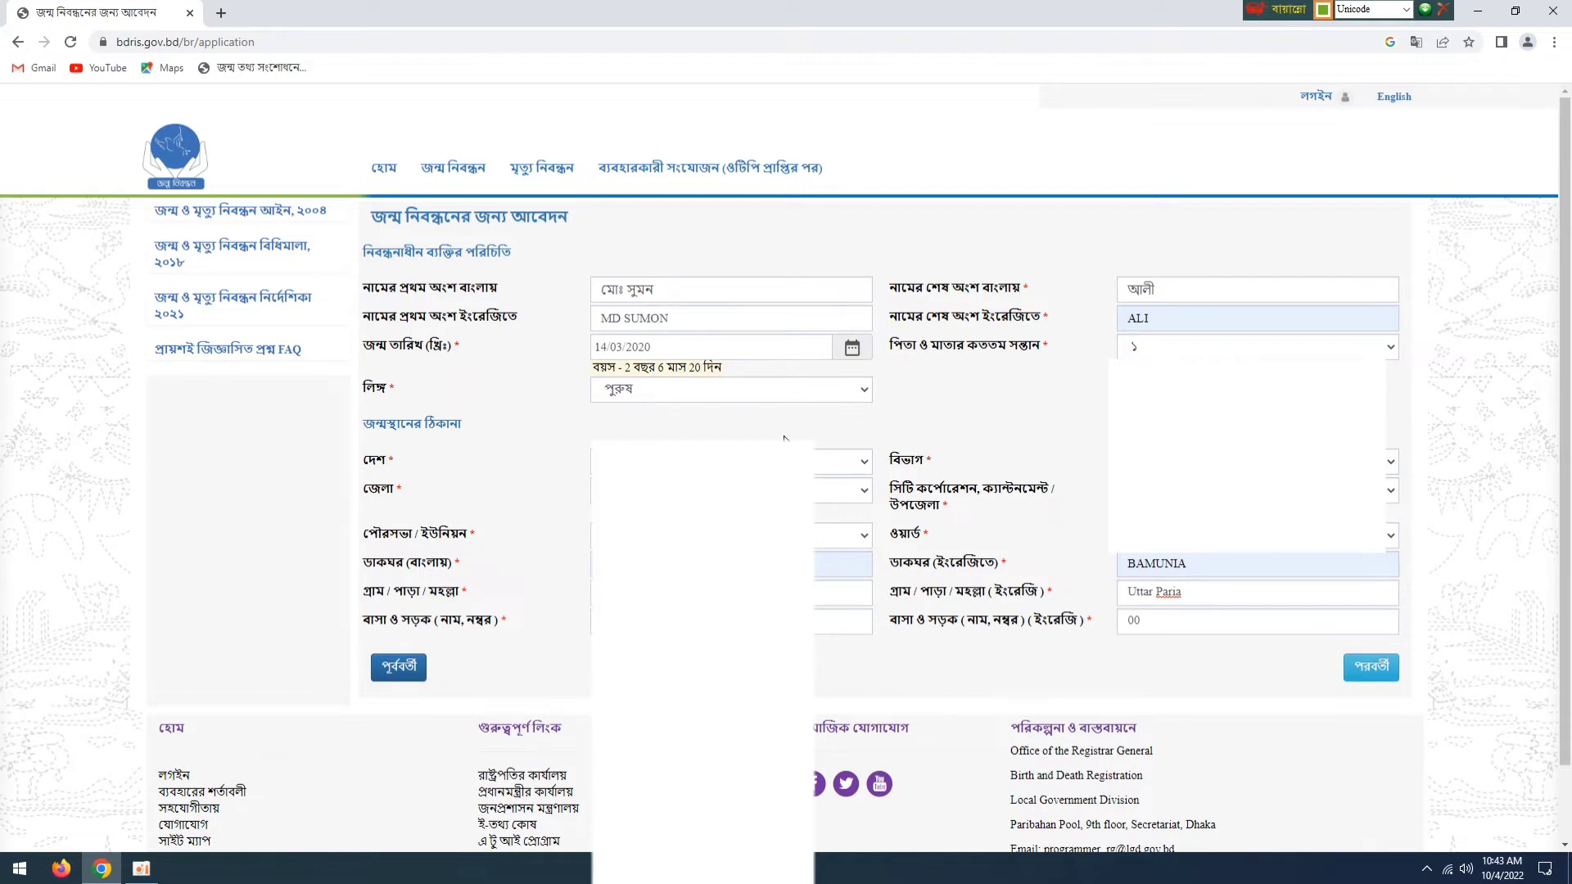
pyautogui.click(1372, 667)
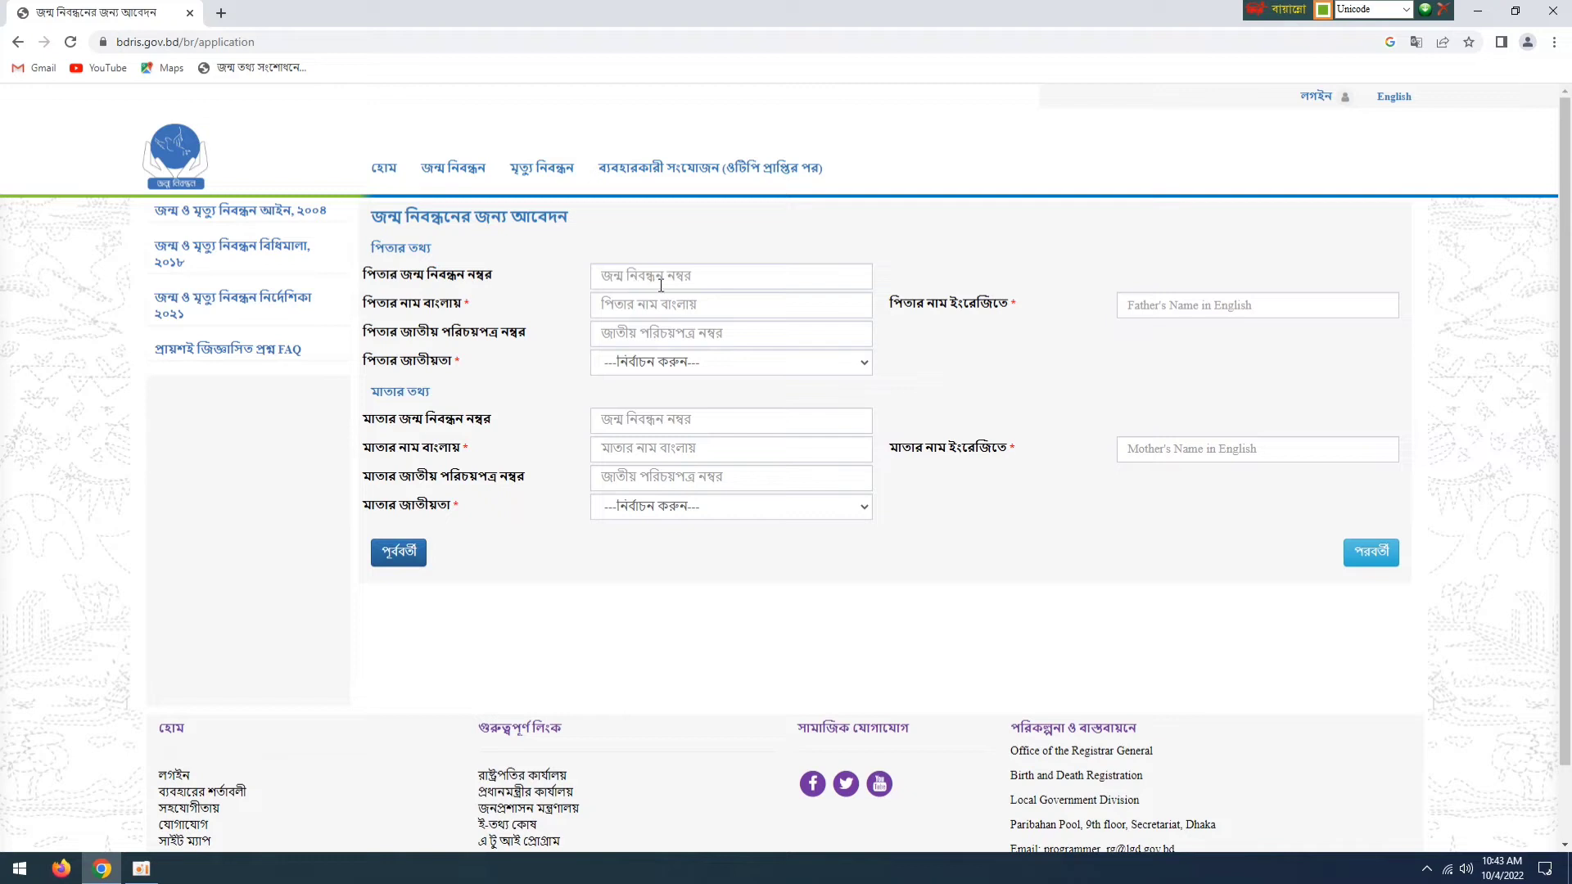
# - Fill in both parents' names in Bengali and English with nationality বাংলাদেশী, leave the registration and ID numbers blank, and continue
pyautogui.click(716, 276)
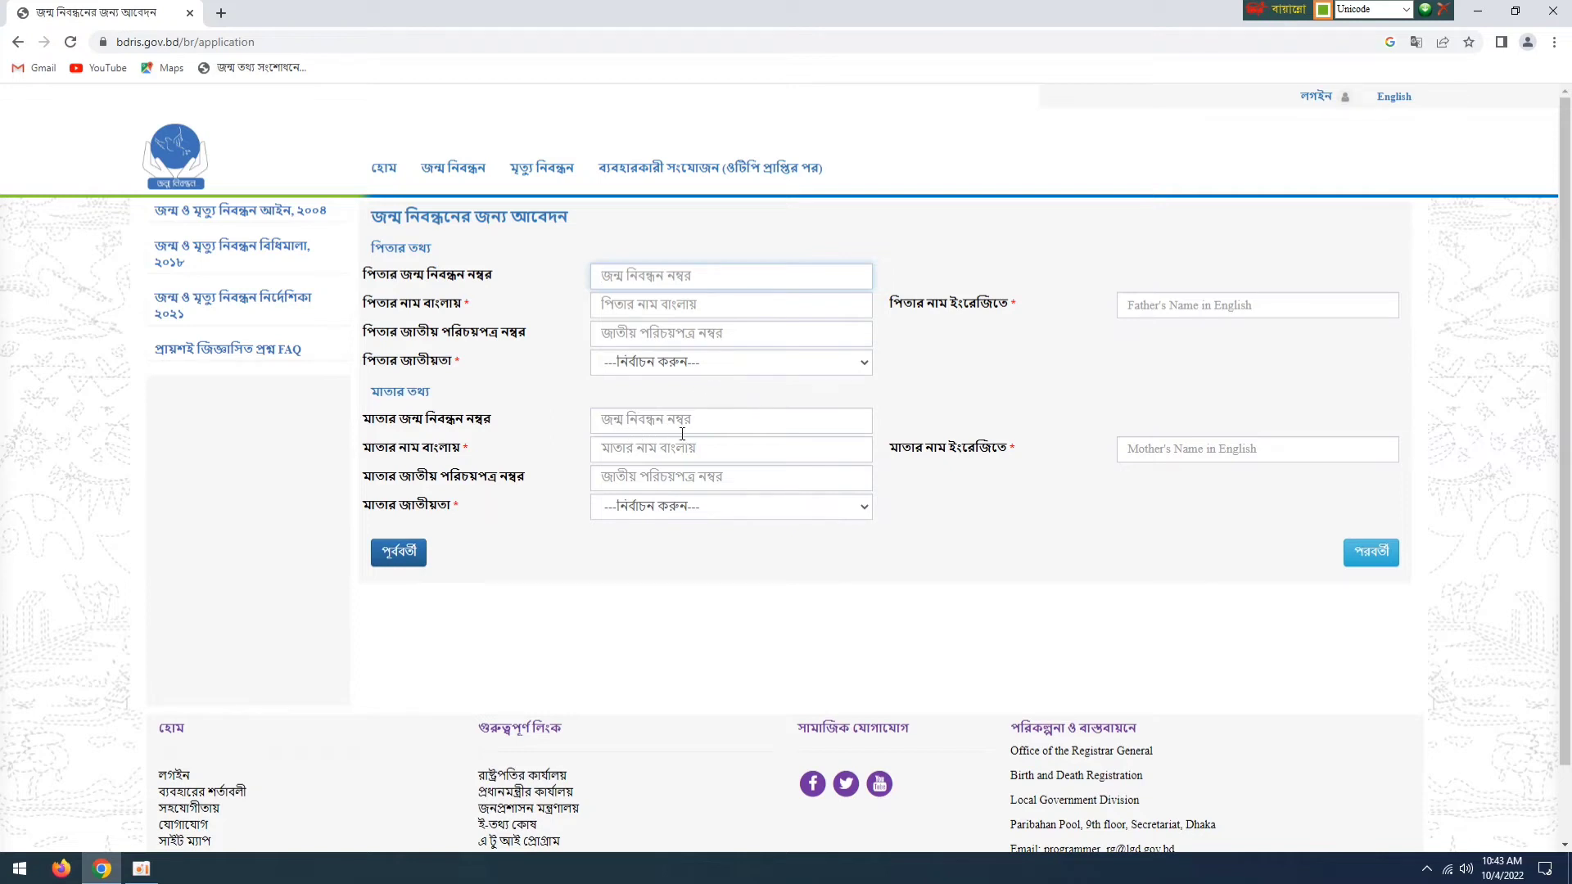
pyautogui.click(733, 425)
pyautogui.click(1085, 385)
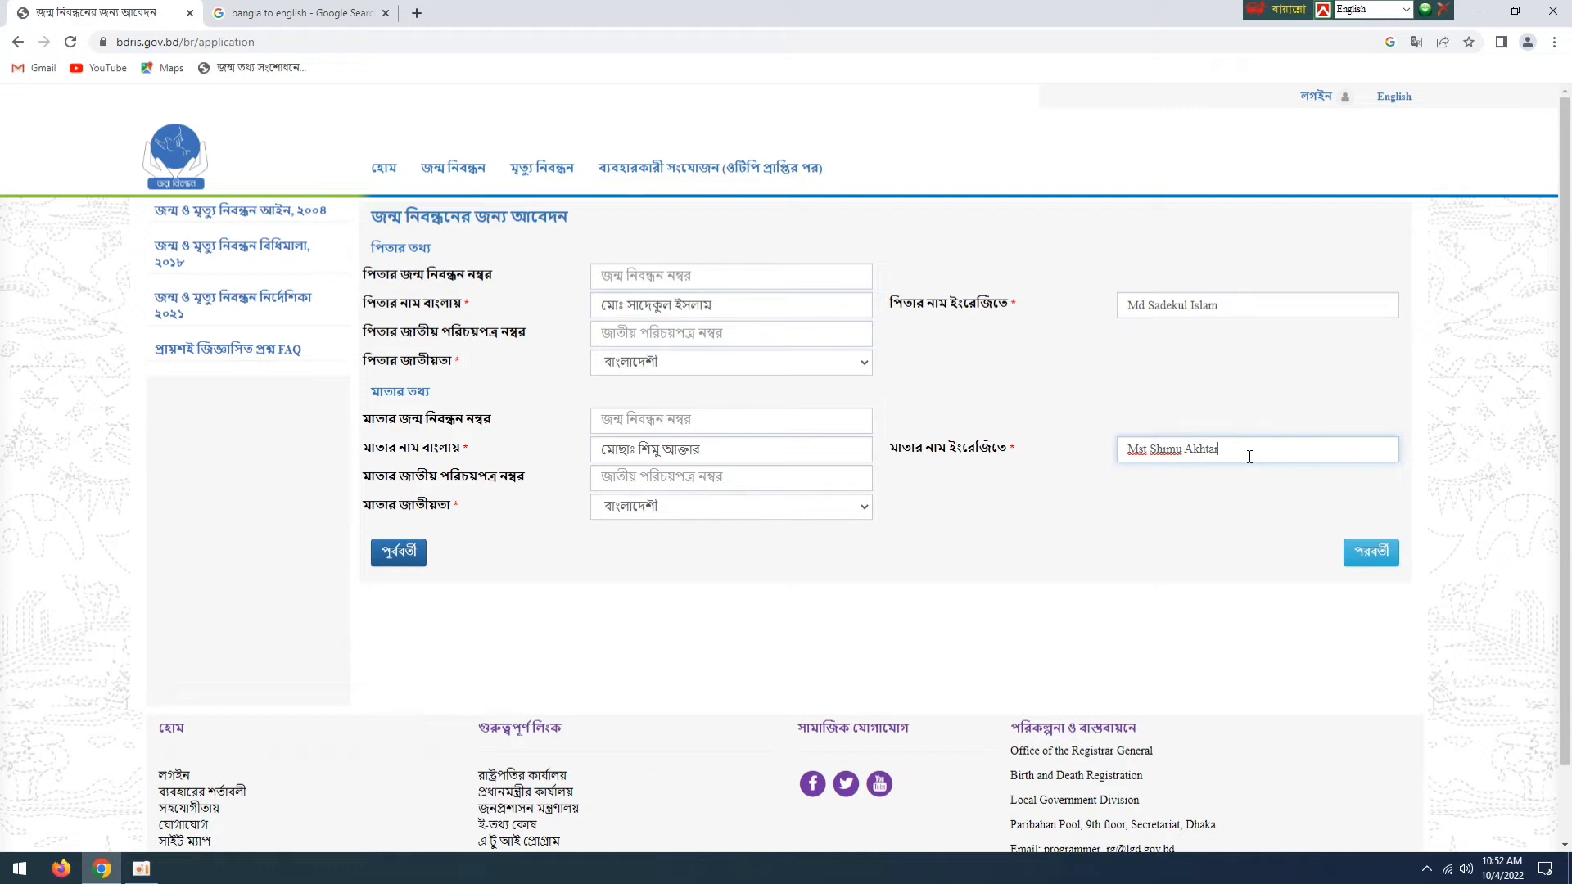
pyautogui.click(1261, 506)
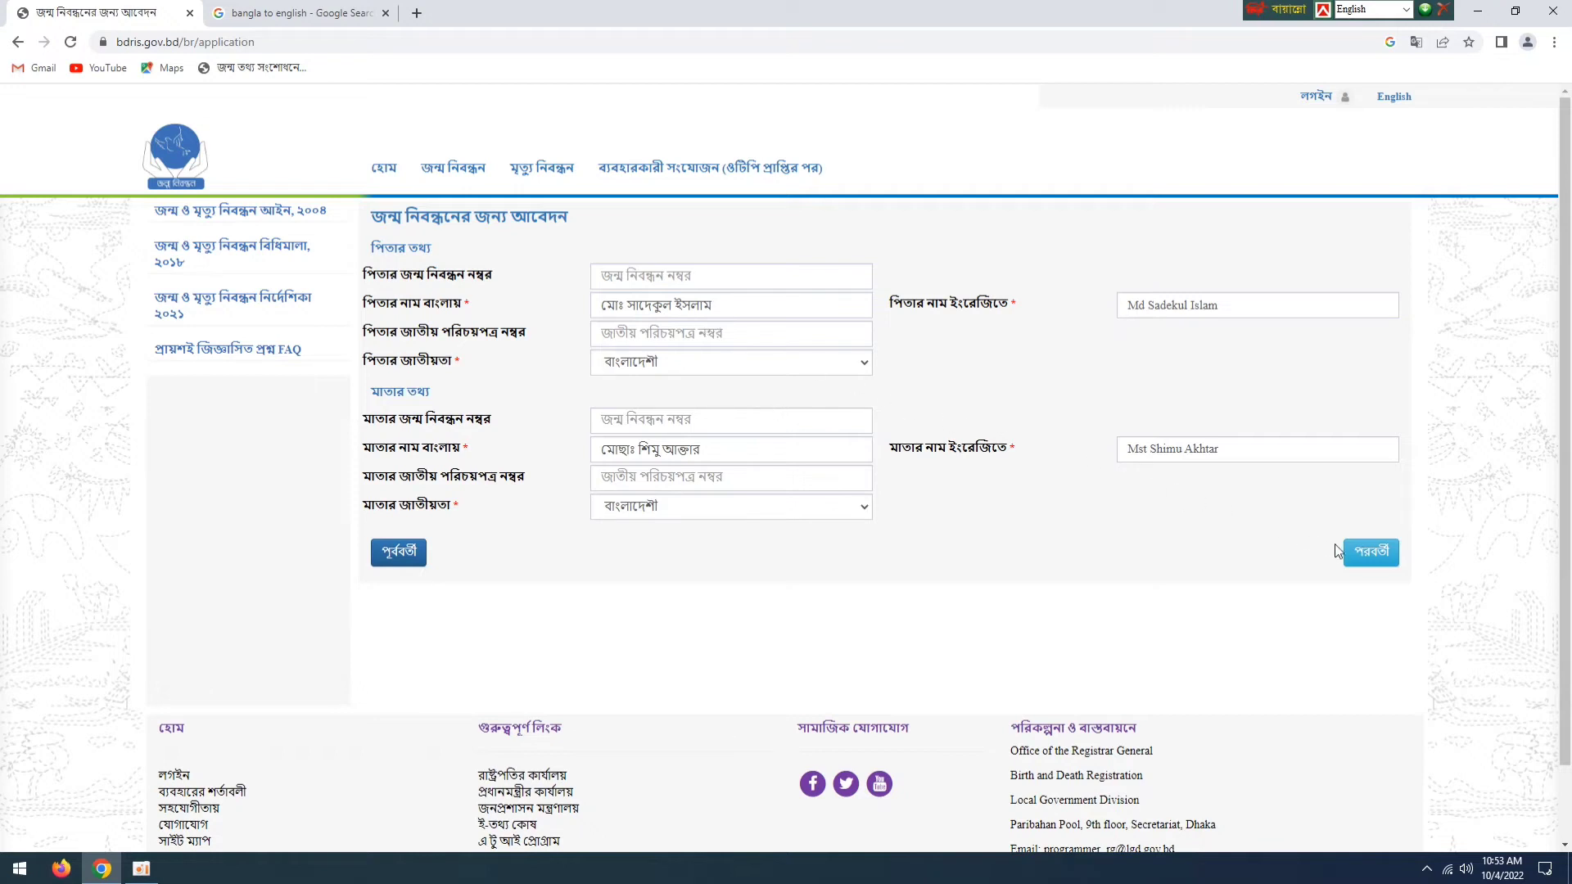
pyautogui.click(1376, 555)
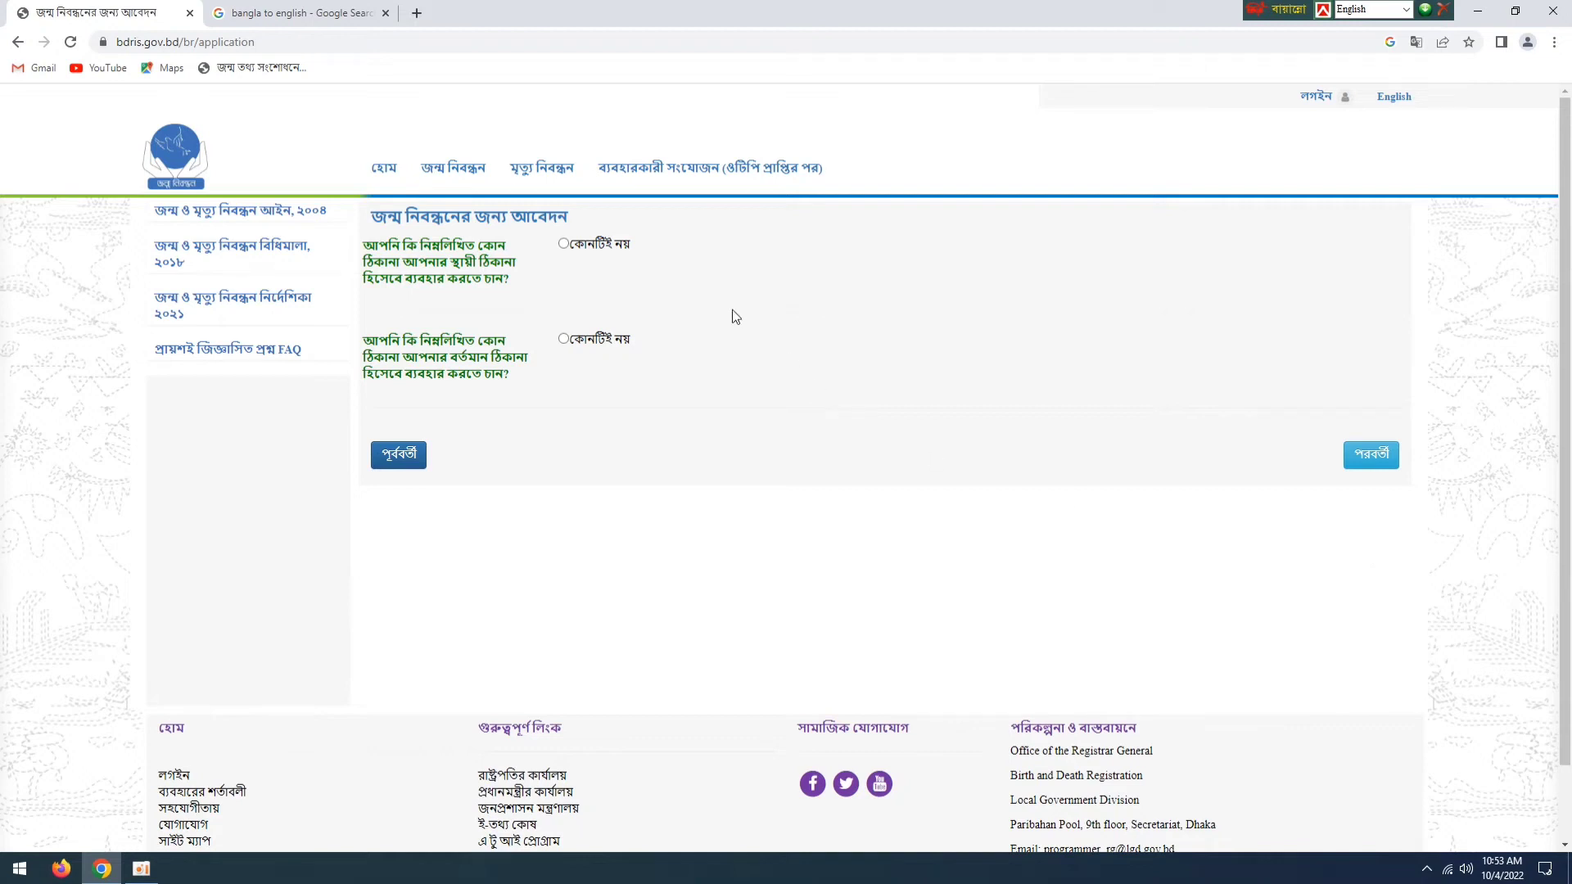
# - Answer কোনটিই নয় to both address questions, marking the permanent address same as birthplace and the current address same as permanent
pyautogui.click(564, 244)
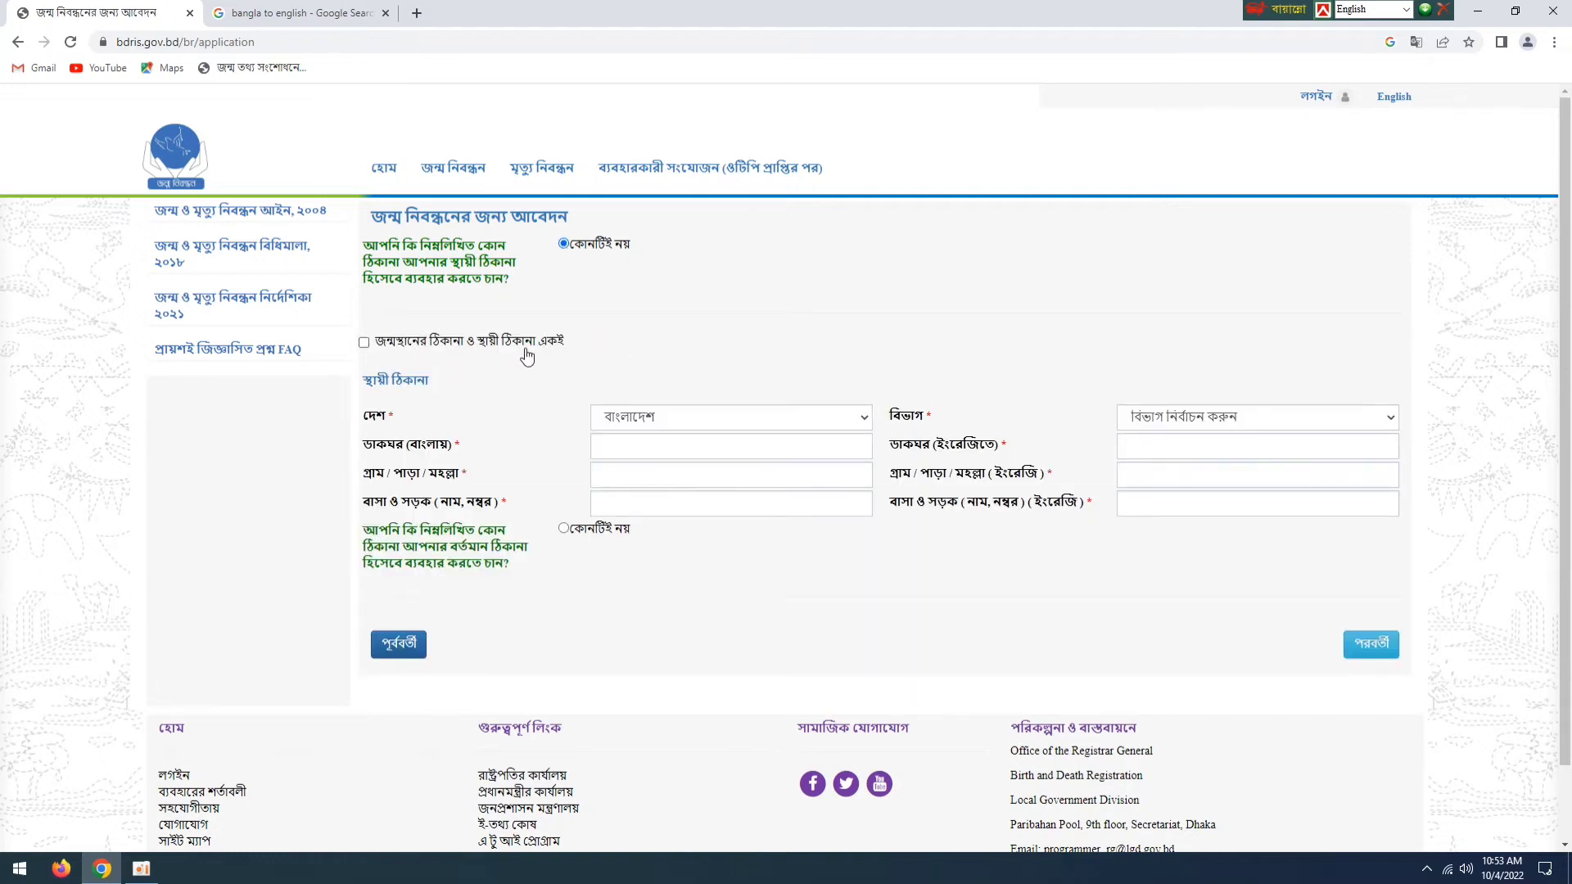
pyautogui.click(366, 344)
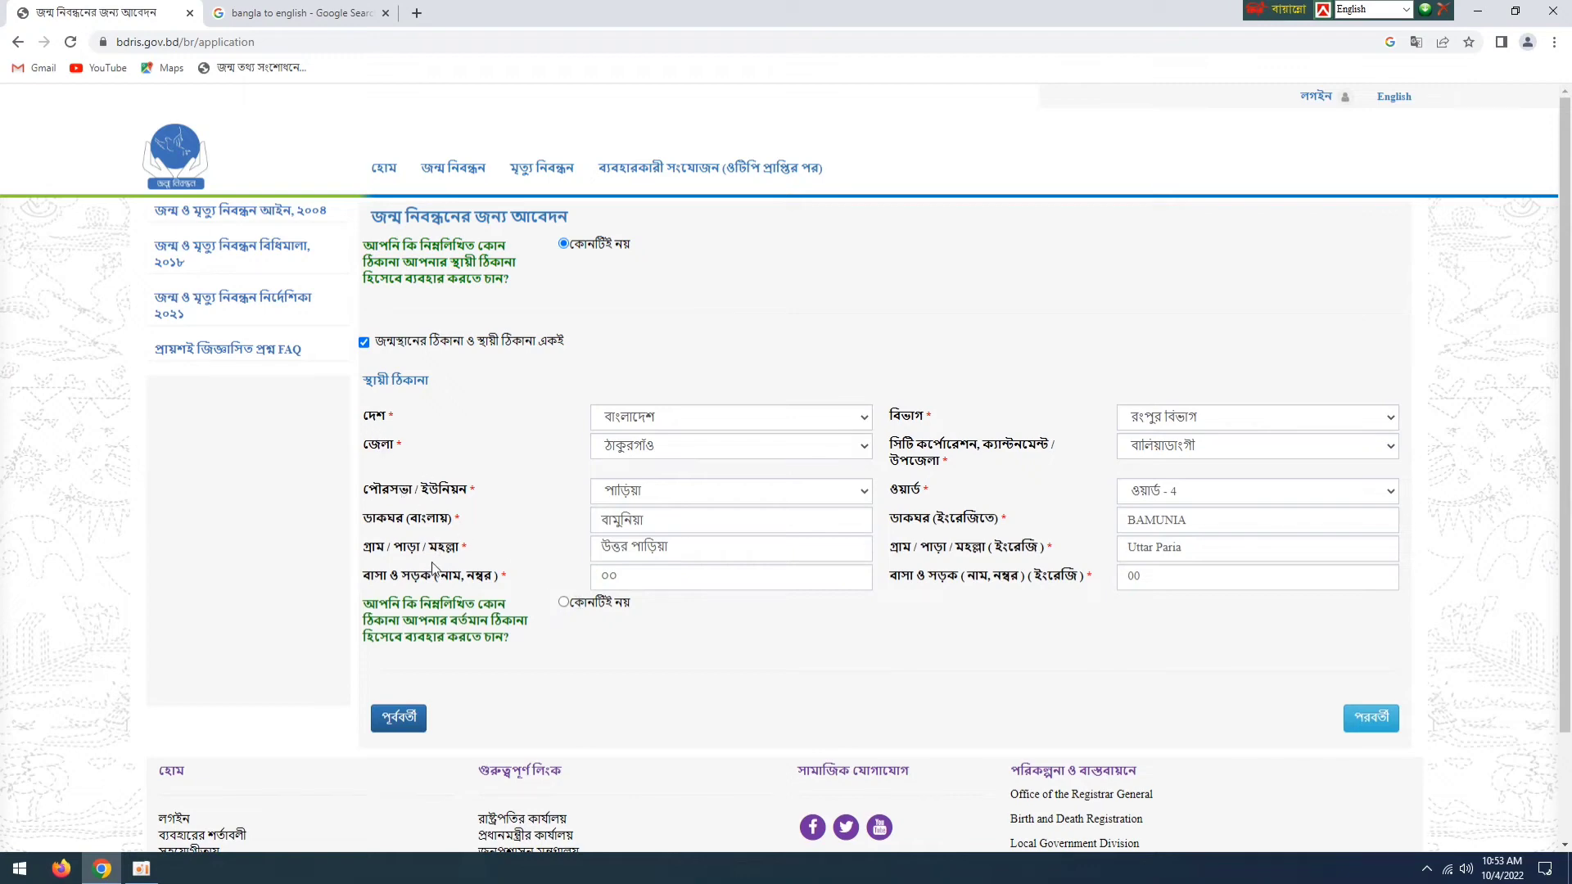
pyautogui.click(564, 603)
pyautogui.scroll(-3, 566, 610)
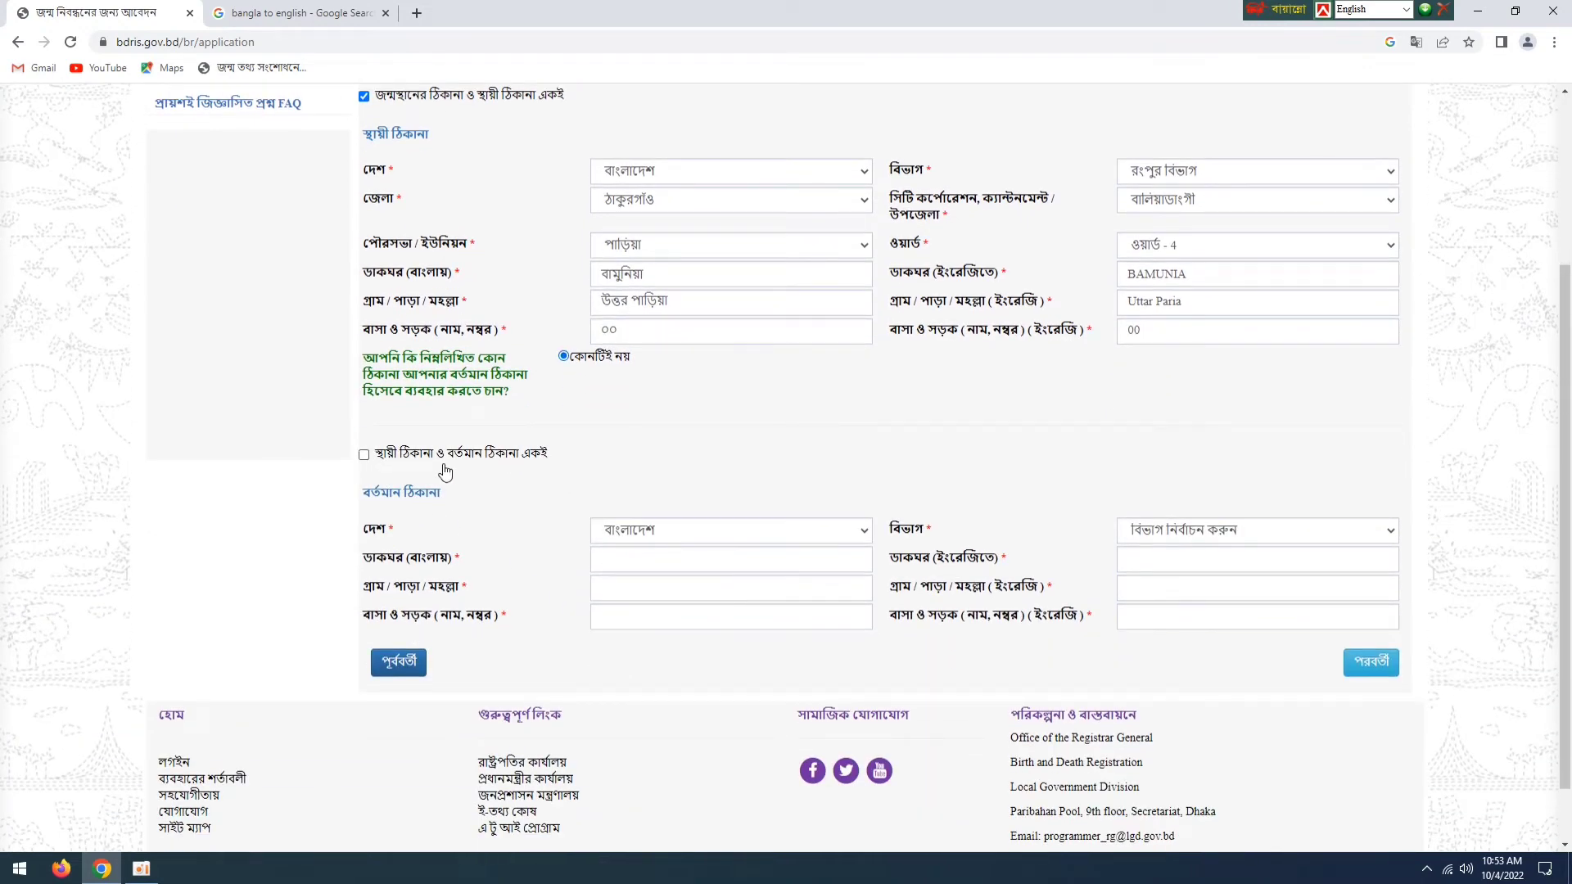
pyautogui.click(364, 455)
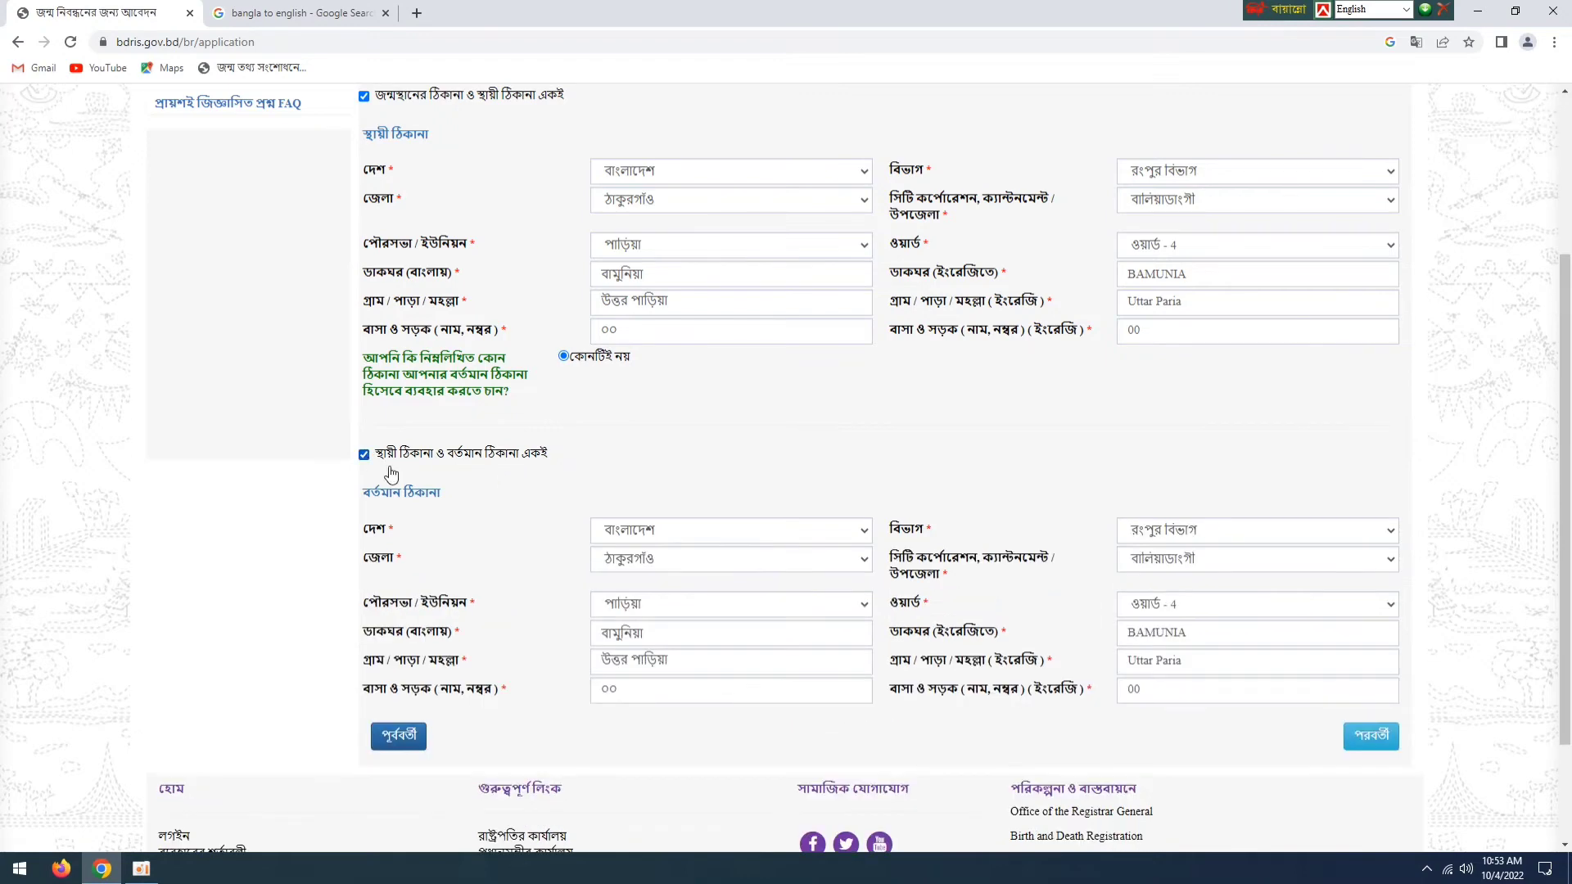
# - Review the permanent and current addresses and continue to the applicant's declaration
pyautogui.scroll(-1, 552, 523)
pyautogui.scroll(4, 563, 527)
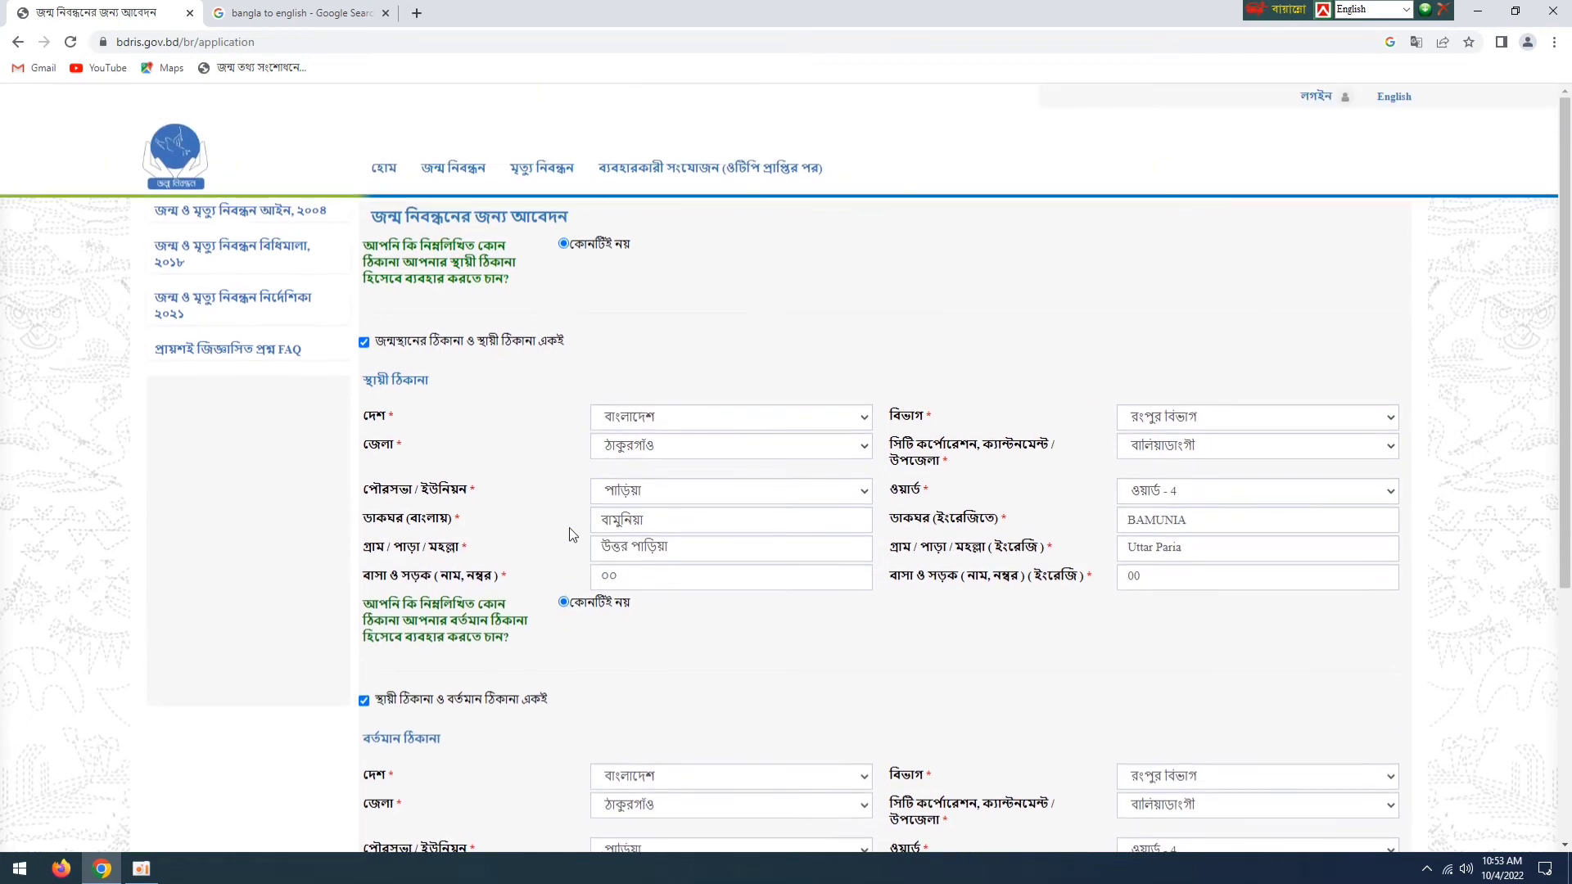
pyautogui.scroll(-3, 568, 527)
pyautogui.scroll(2, 793, 491)
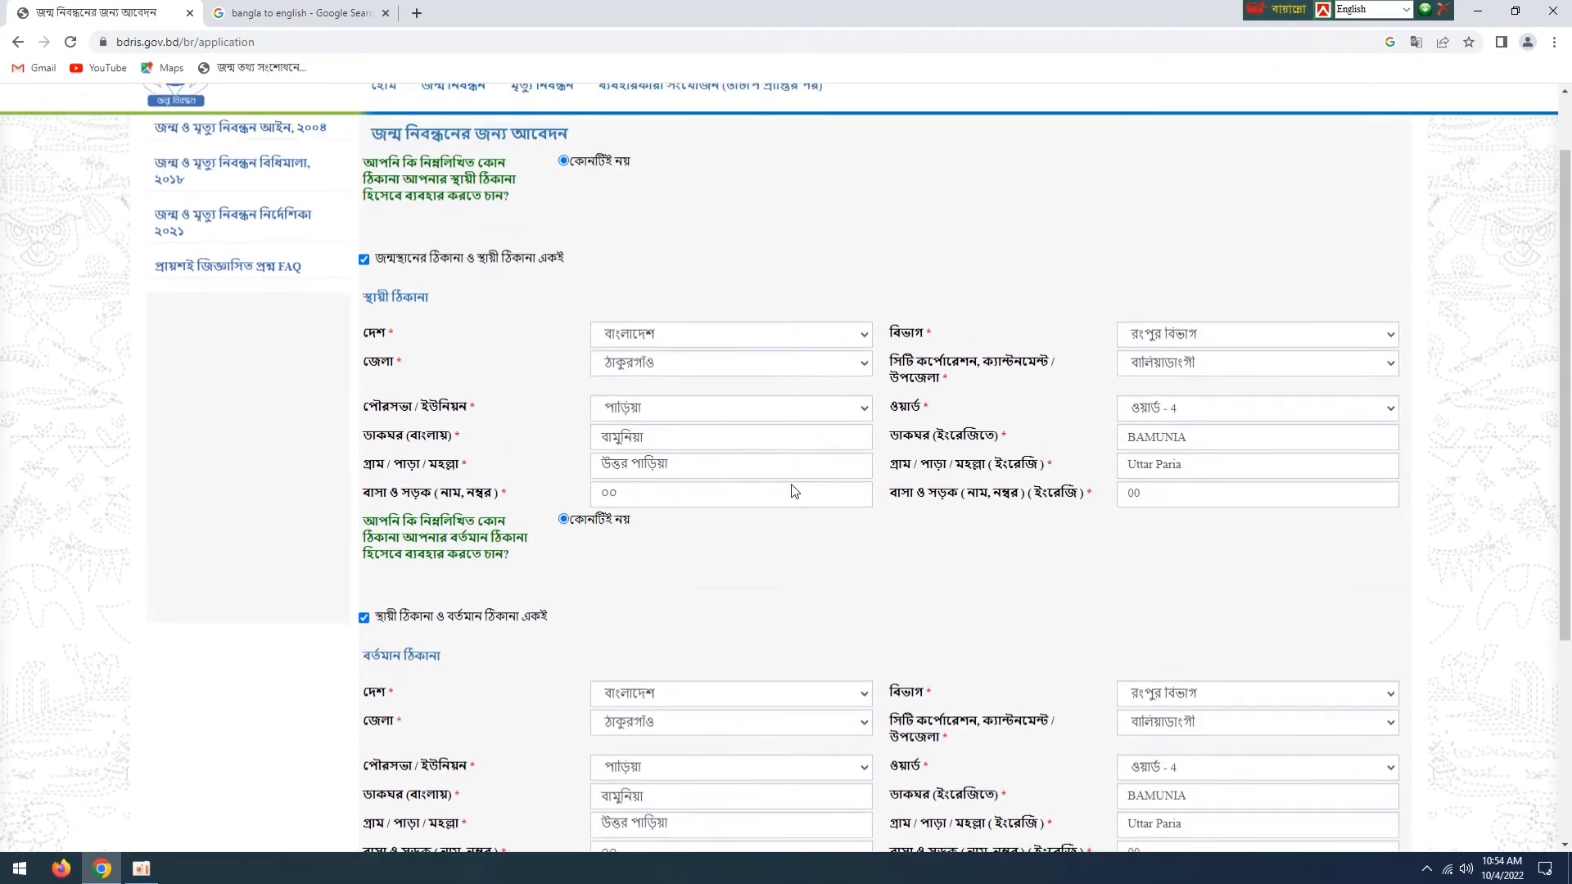
pyautogui.scroll(-3, 811, 479)
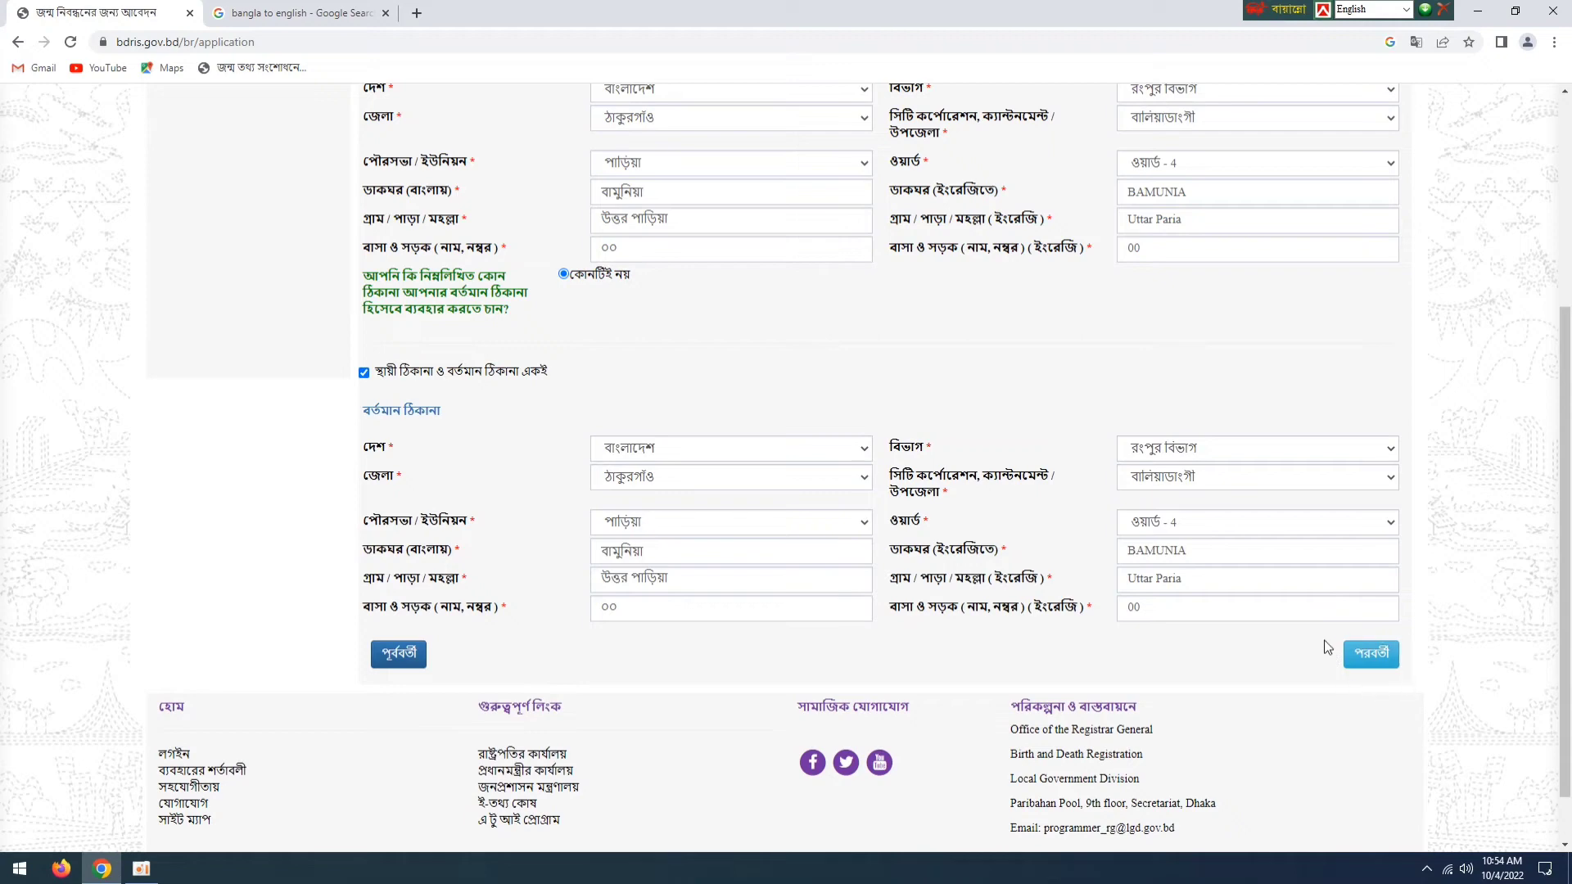
pyautogui.click(1378, 666)
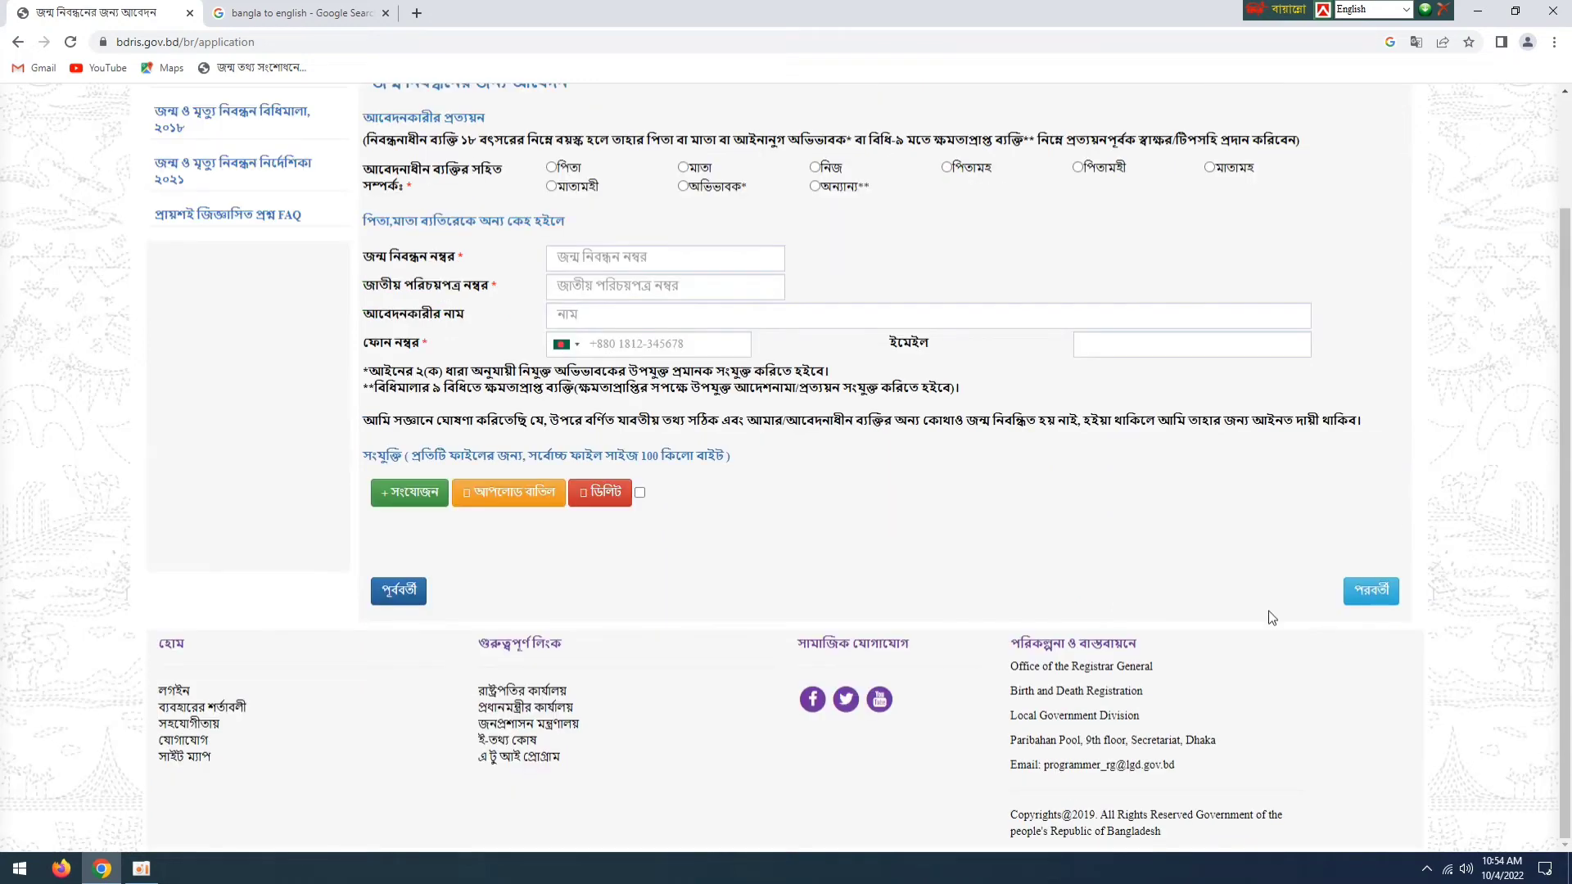
# - Set the applicant's relationship to the person being registered to পিতা
pyautogui.scroll(2, 865, 510)
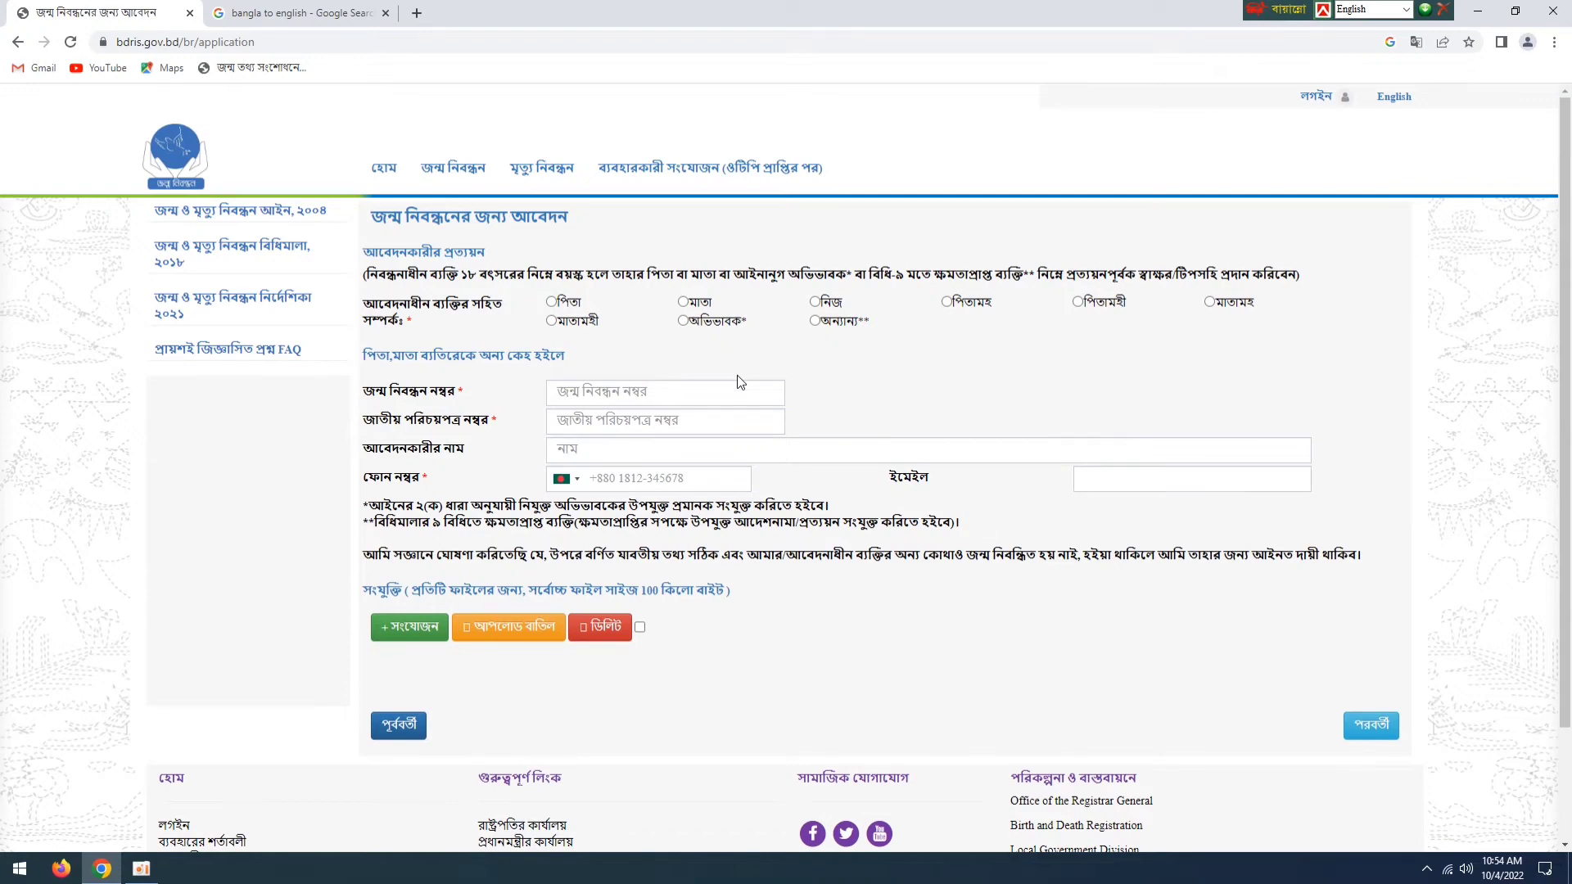
pyautogui.click(815, 302)
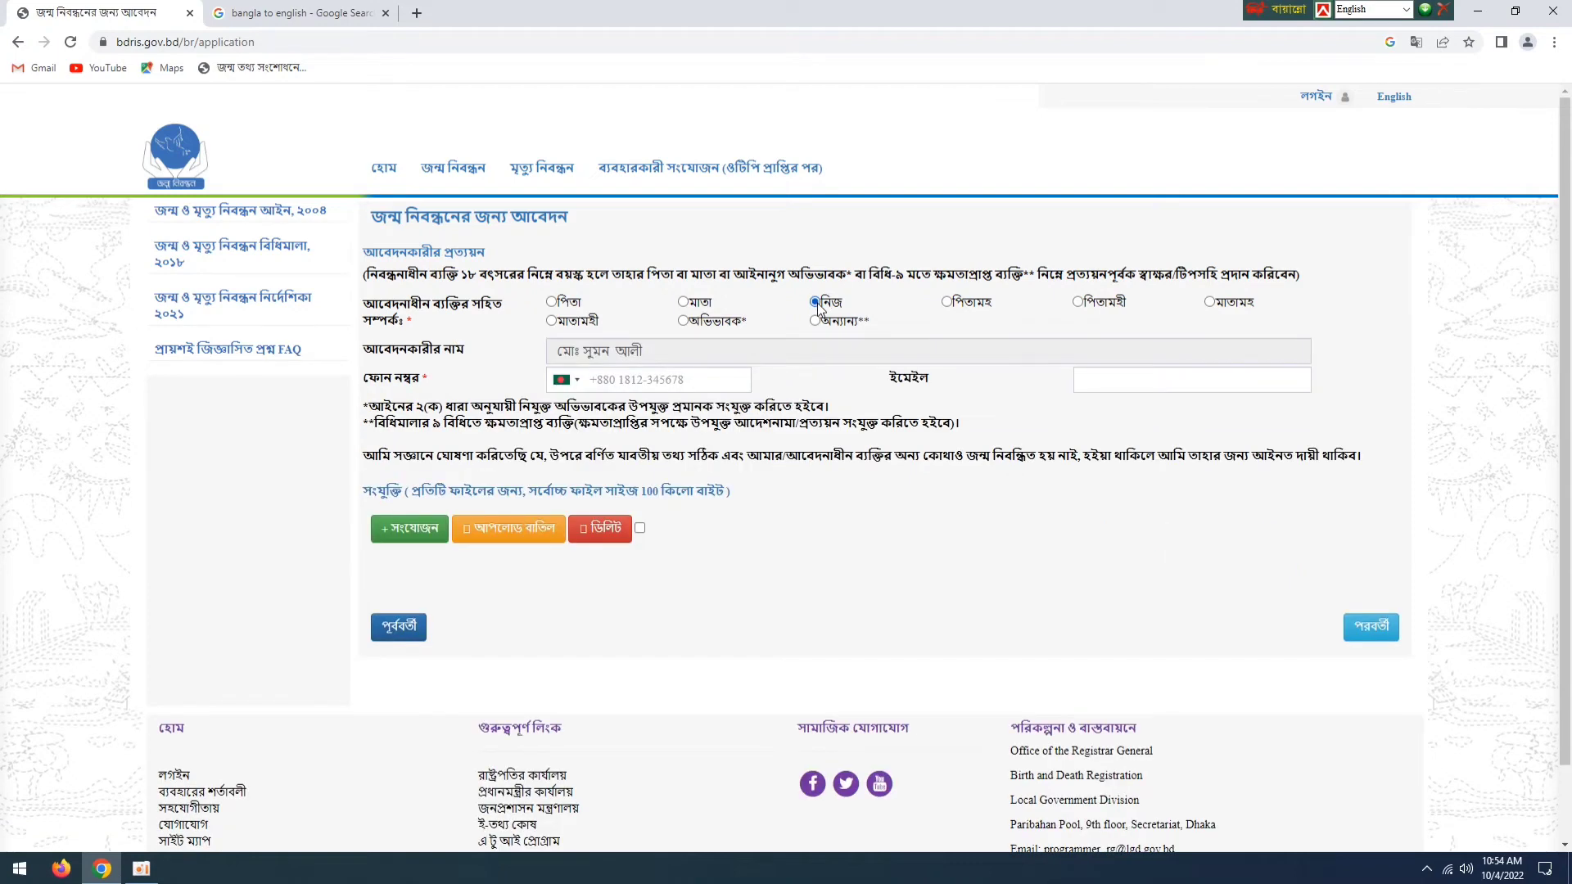
pyautogui.click(551, 302)
pyautogui.click(683, 303)
pyautogui.click(553, 303)
# - Enter the applicant's phone number and submit the birth registration application
pyautogui.click(703, 388)
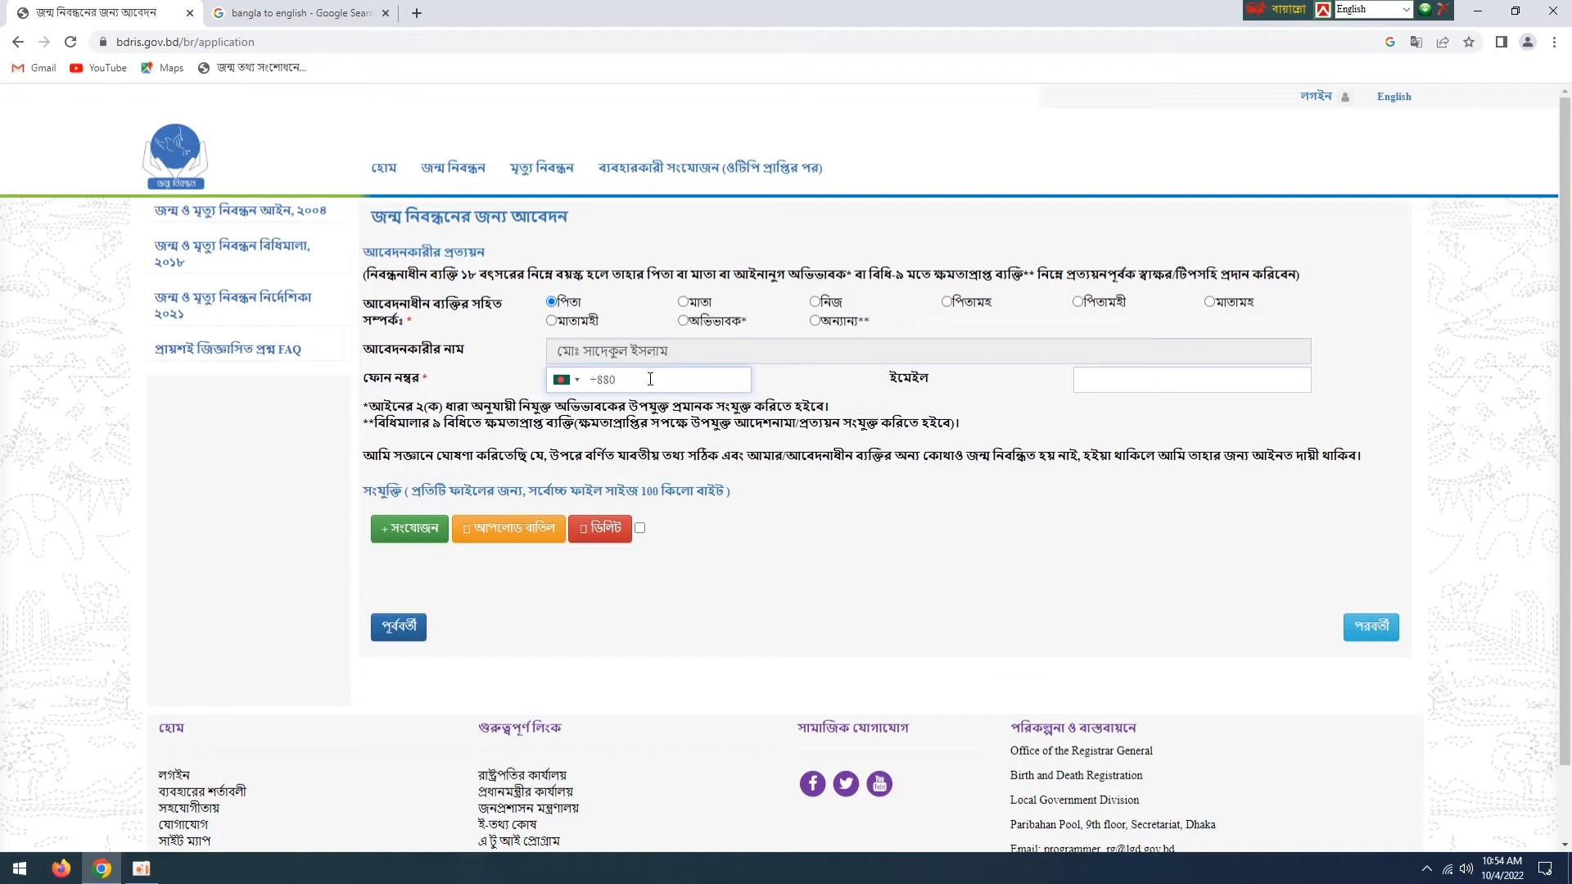
pyautogui.click(651, 379)
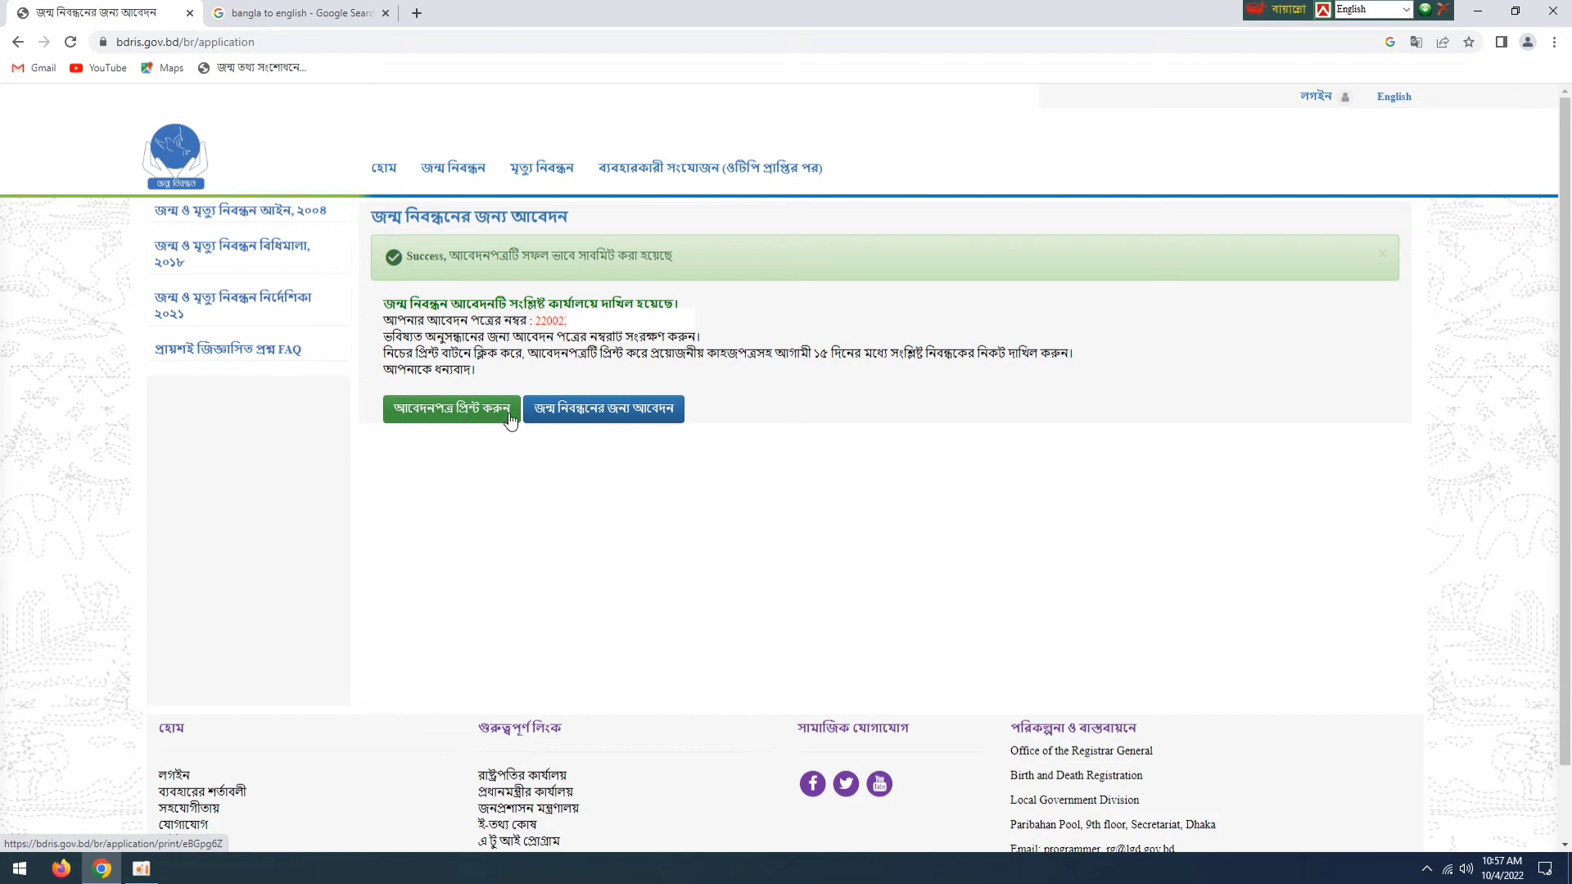
# - Open the submitted application for printing and set the page range to All
pyautogui.click(442, 418)
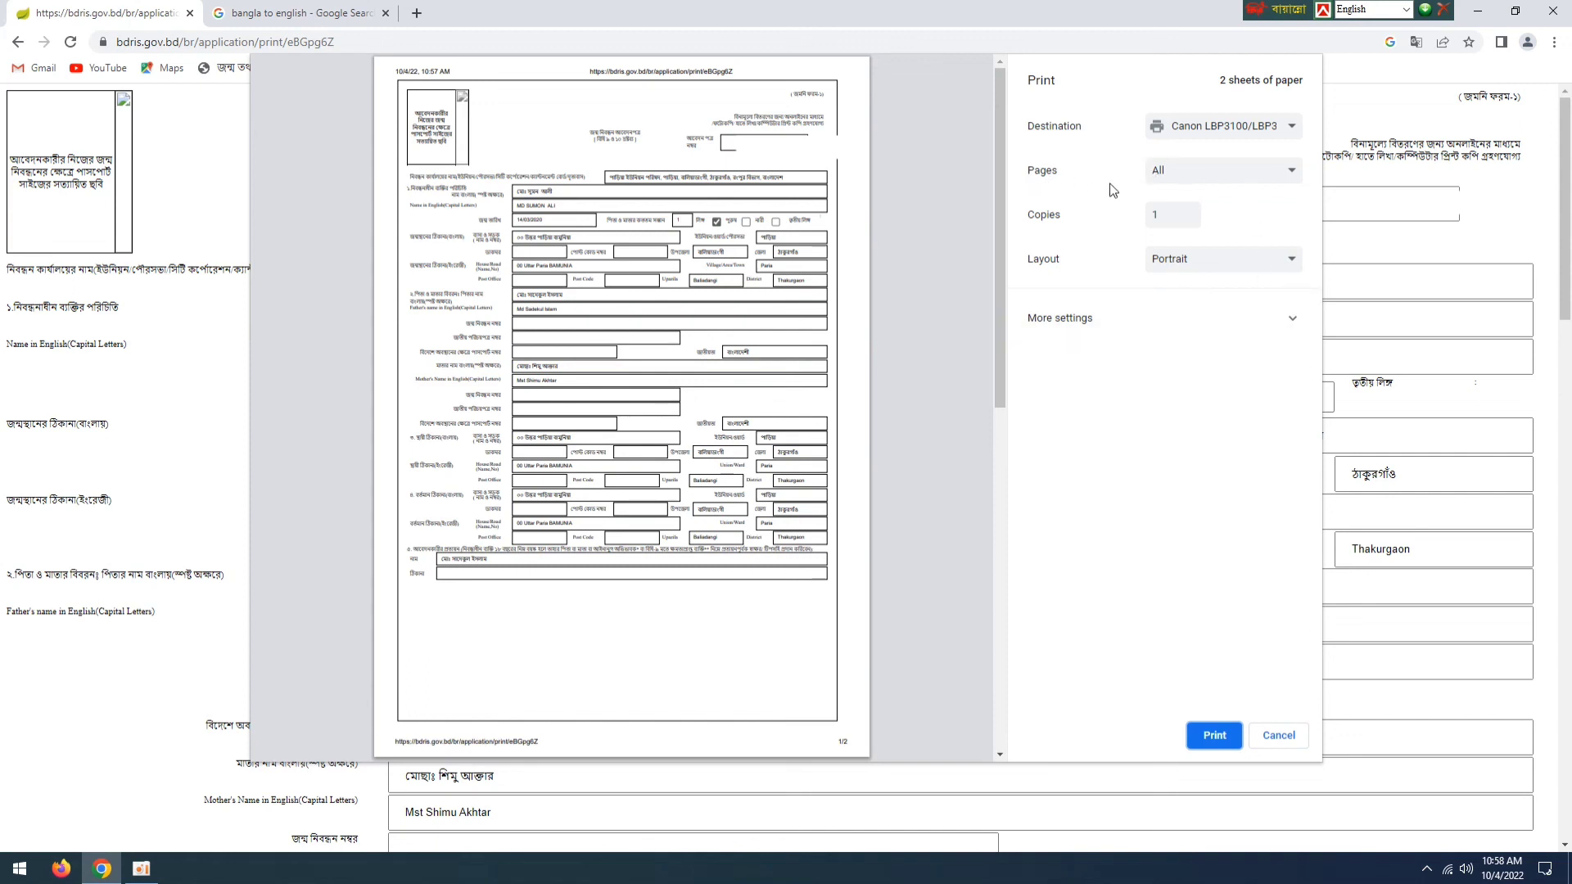
pyautogui.click(1290, 177)
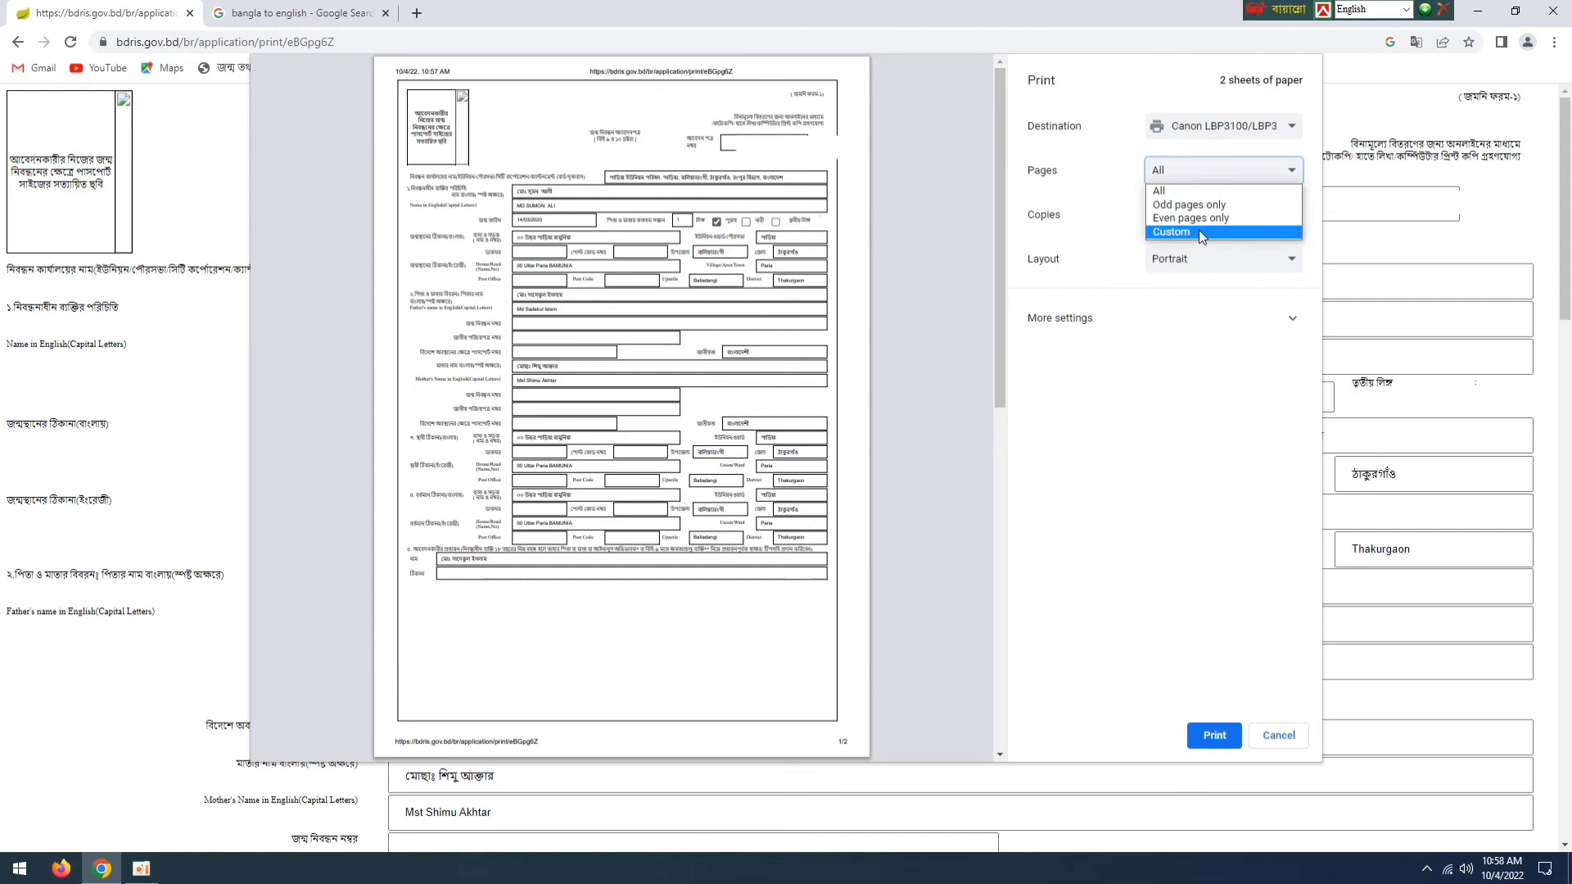
pyautogui.click(1200, 233)
pyautogui.click(1282, 179)
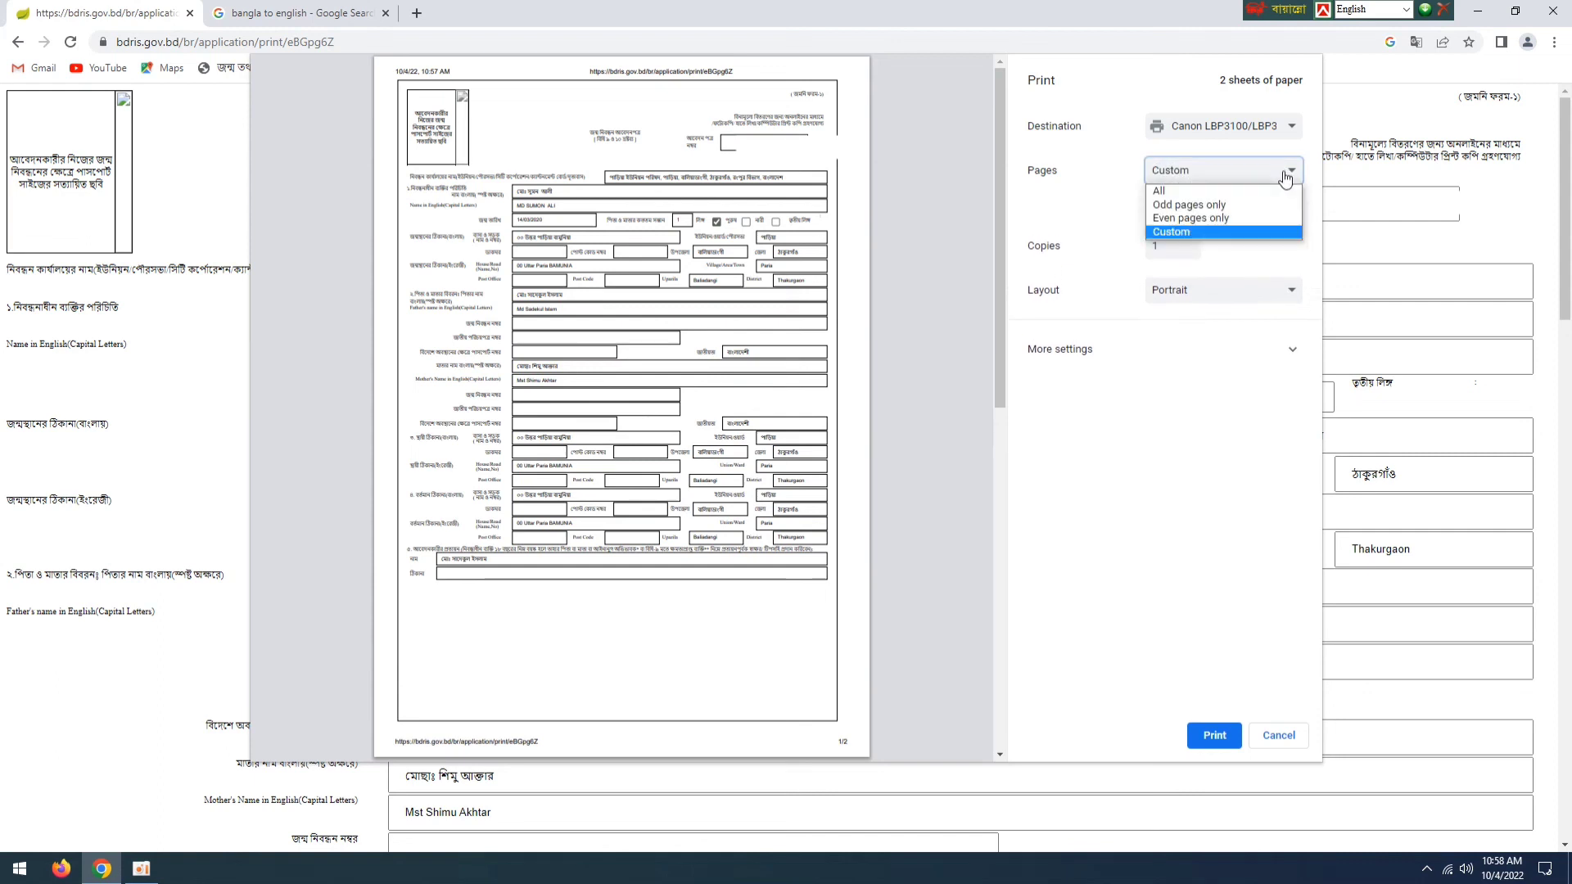
pyautogui.click(1173, 194)
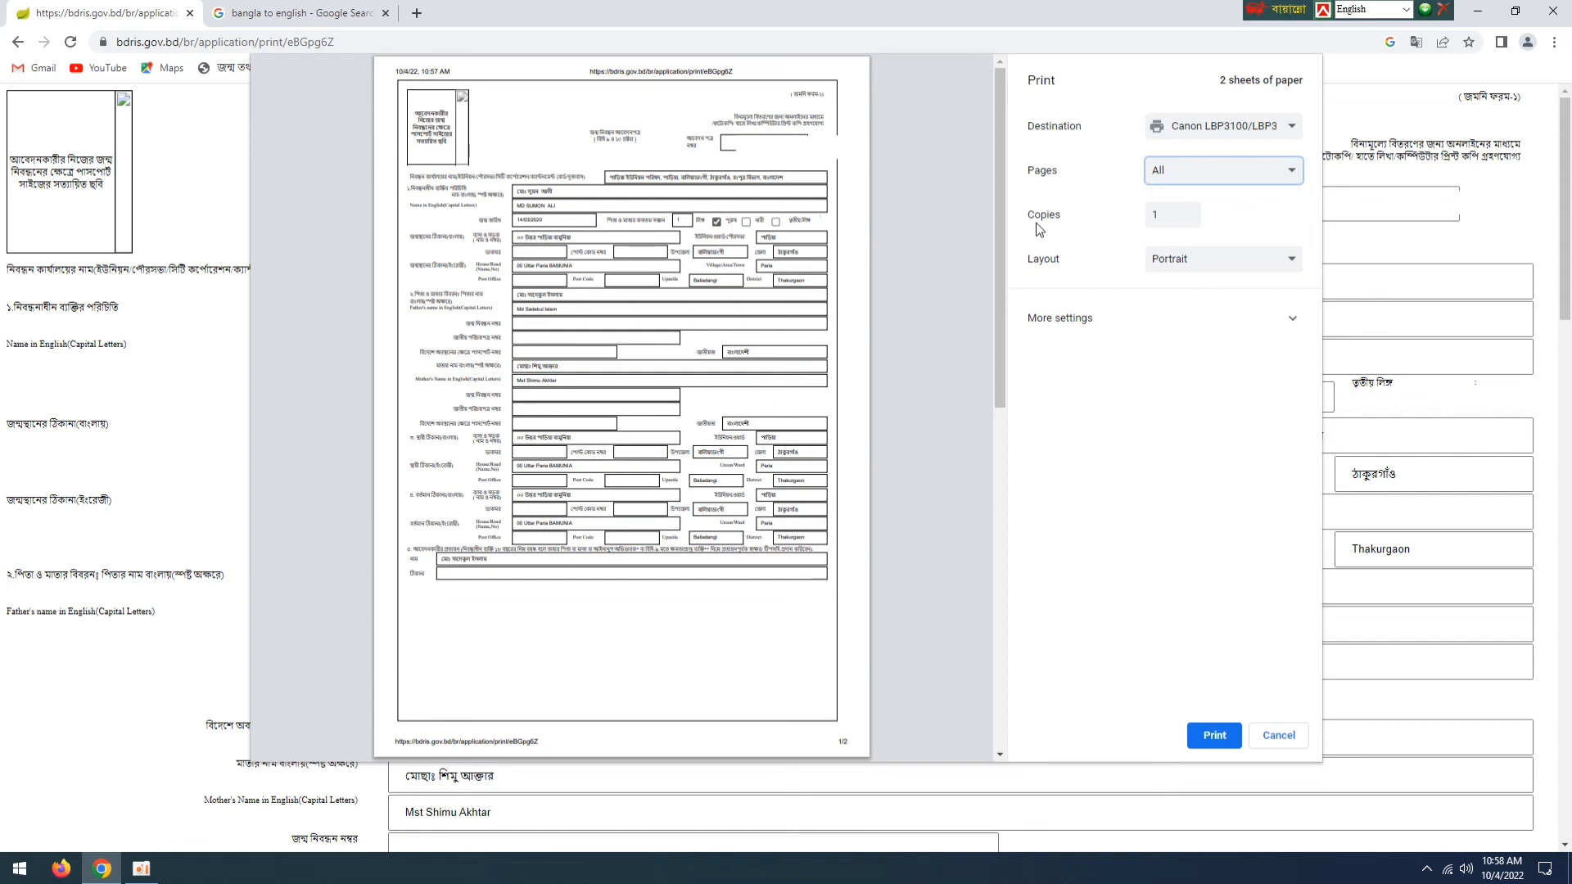
# - Try raising the number of copies, return it to 1, and check the additional print settings
pyautogui.click(1177, 216)
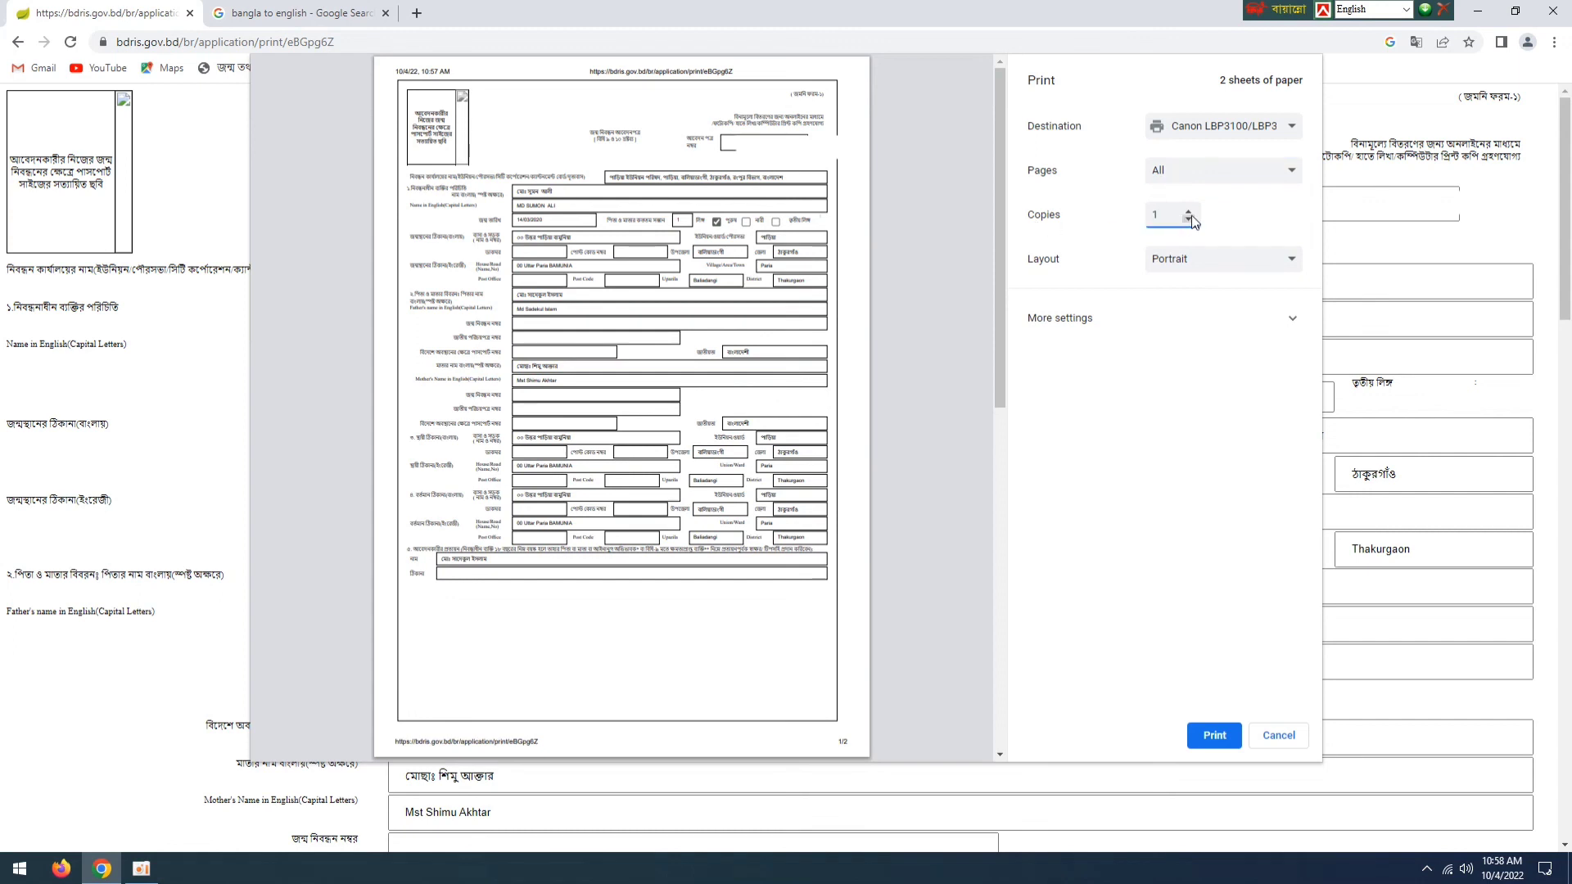
pyautogui.click(1189, 212)
pyautogui.click(1189, 217)
pyautogui.click(1189, 212)
pyautogui.click(1190, 219)
pyautogui.click(1215, 316)
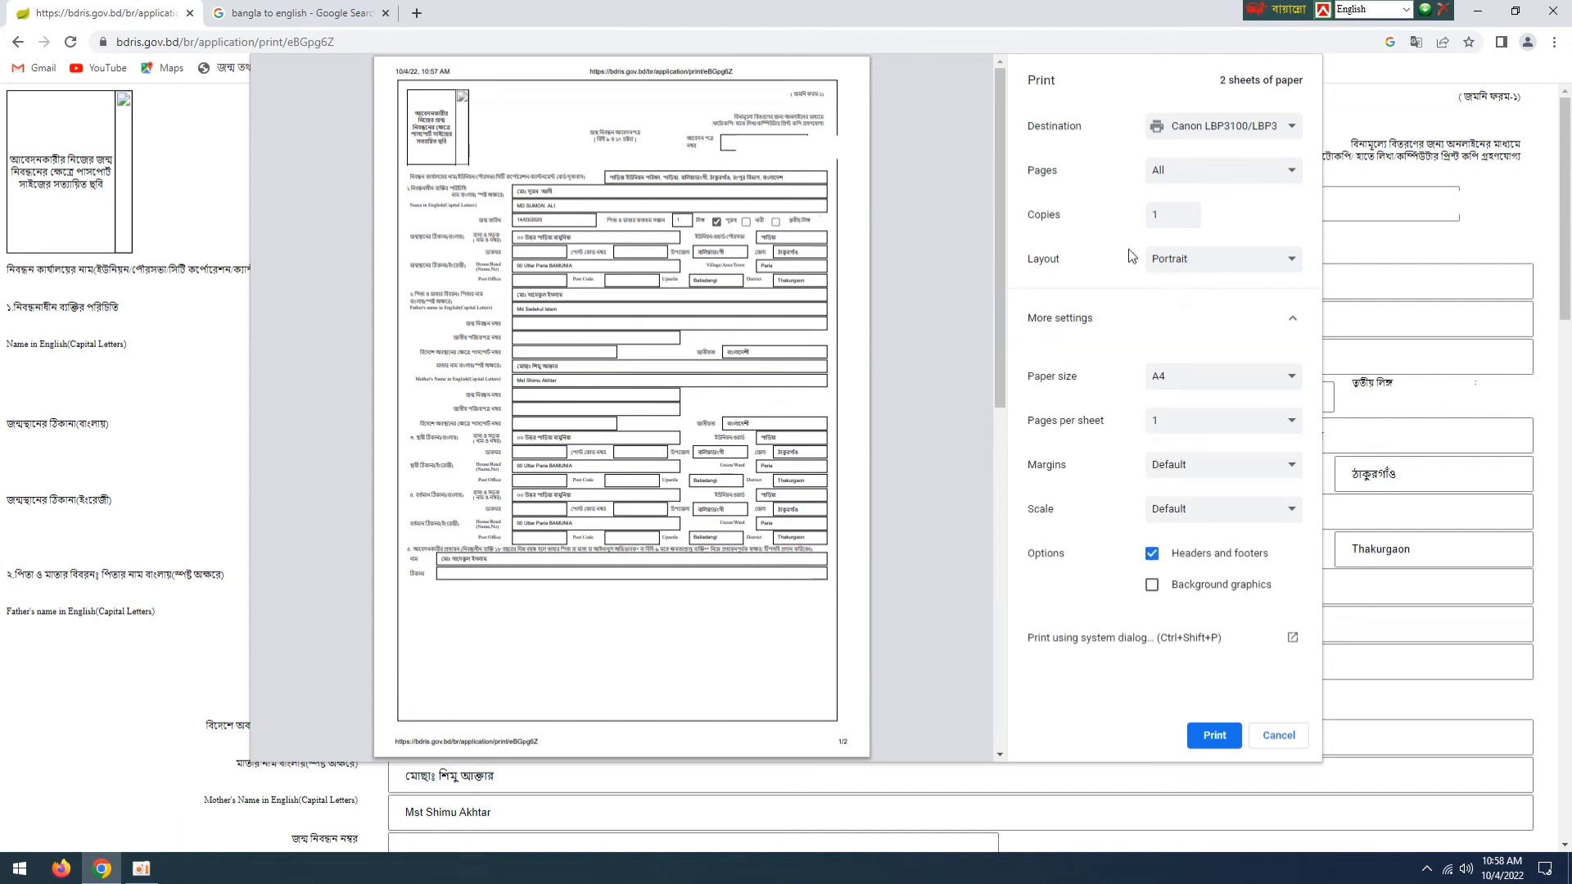
pyautogui.click(1200, 305)
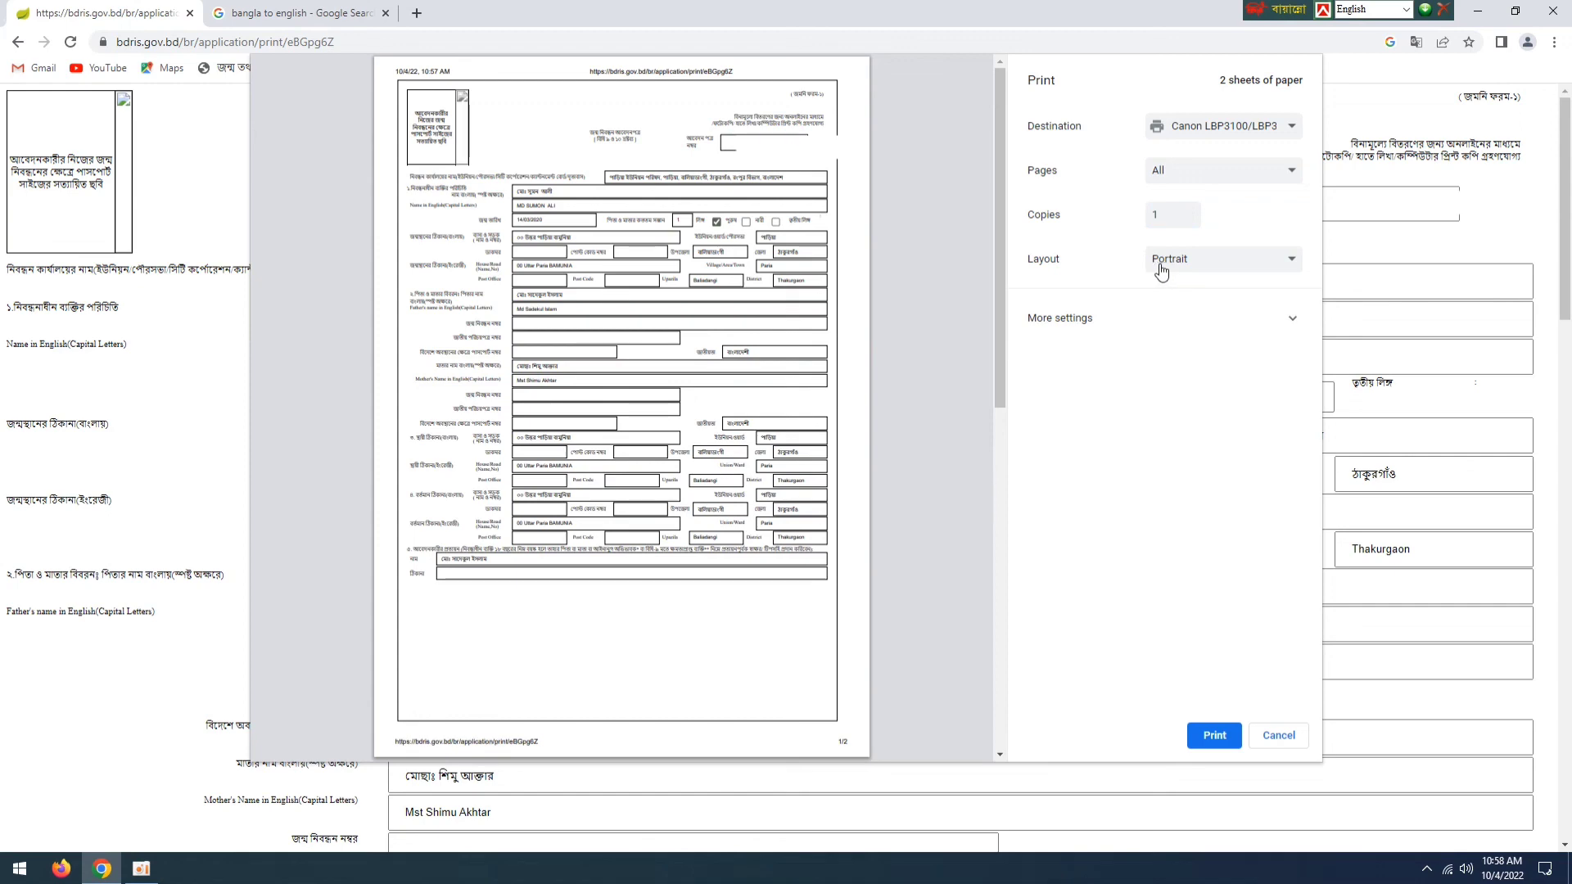
# - Preview the printout in Landscape layout and switch it back to Portrait
pyautogui.click(1277, 267)
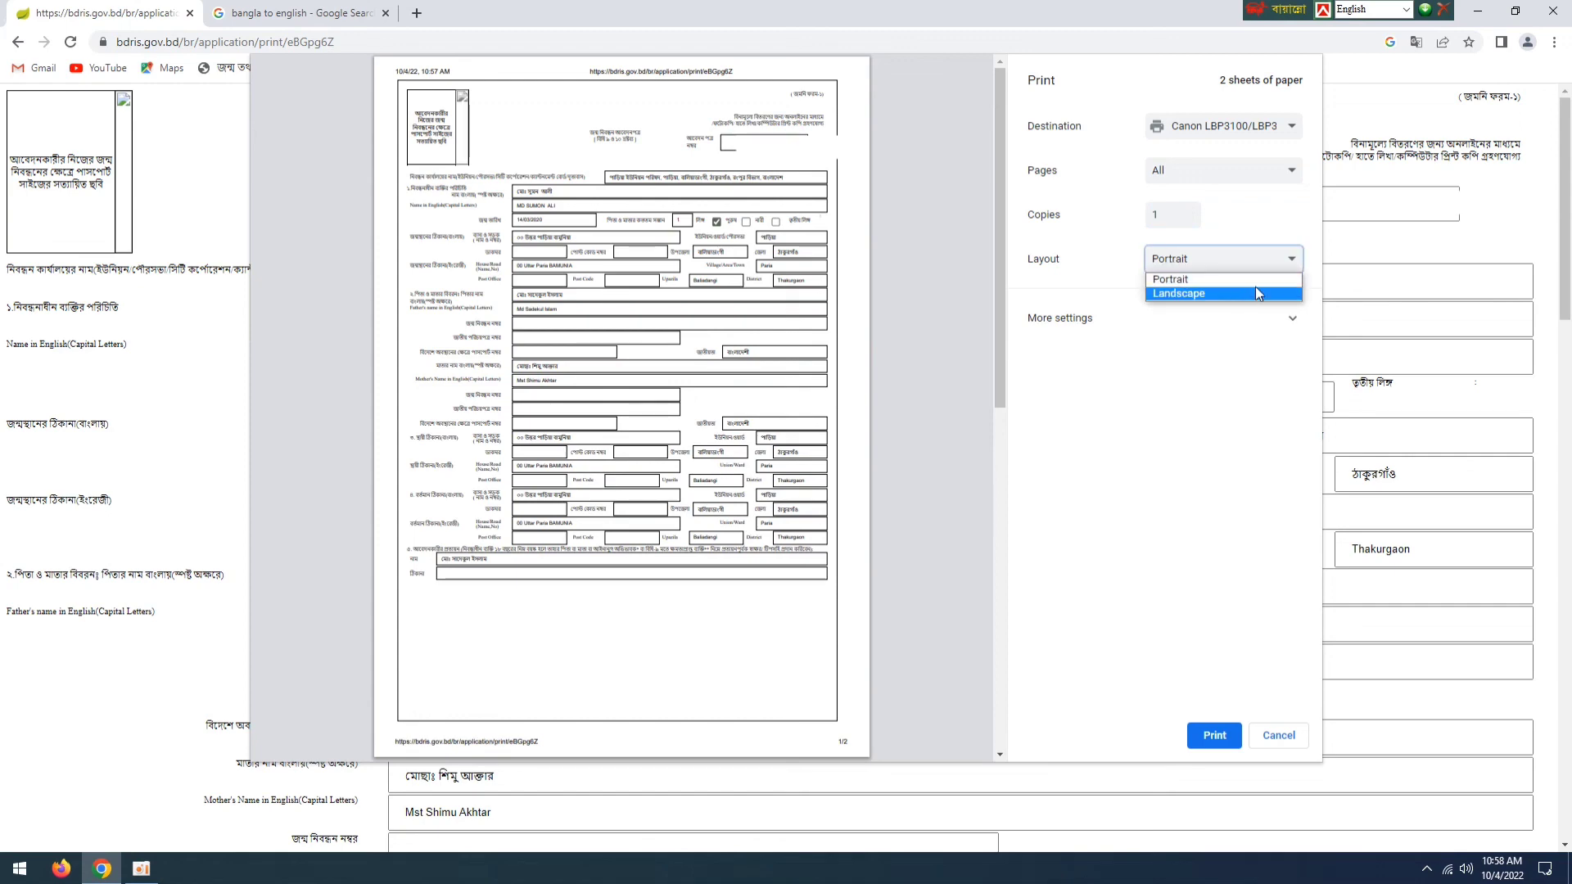
pyautogui.click(1232, 292)
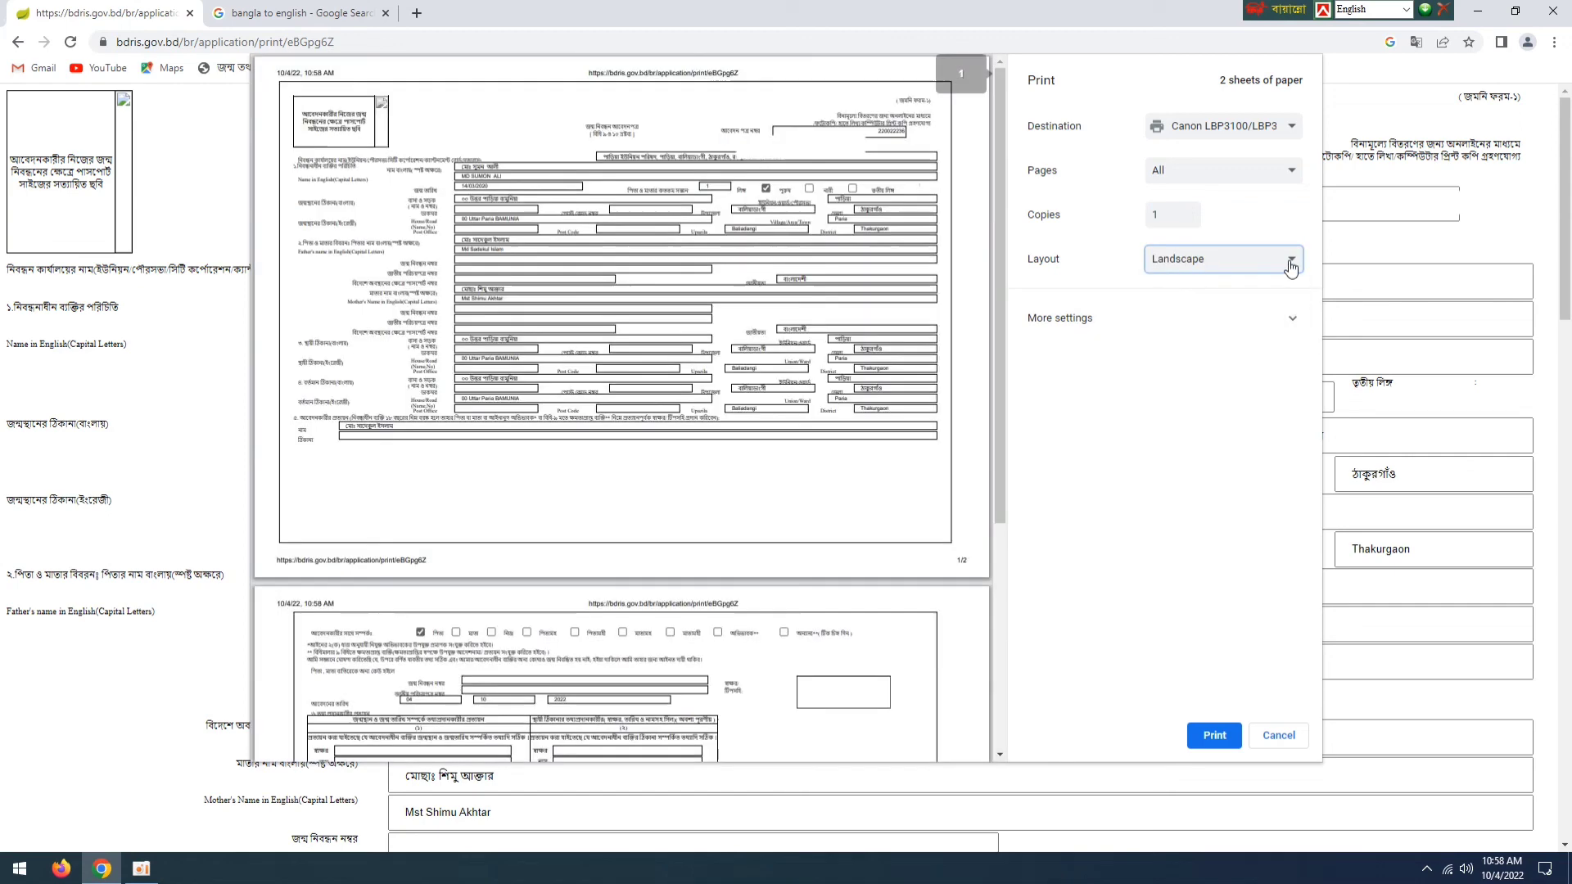
pyautogui.click(1291, 261)
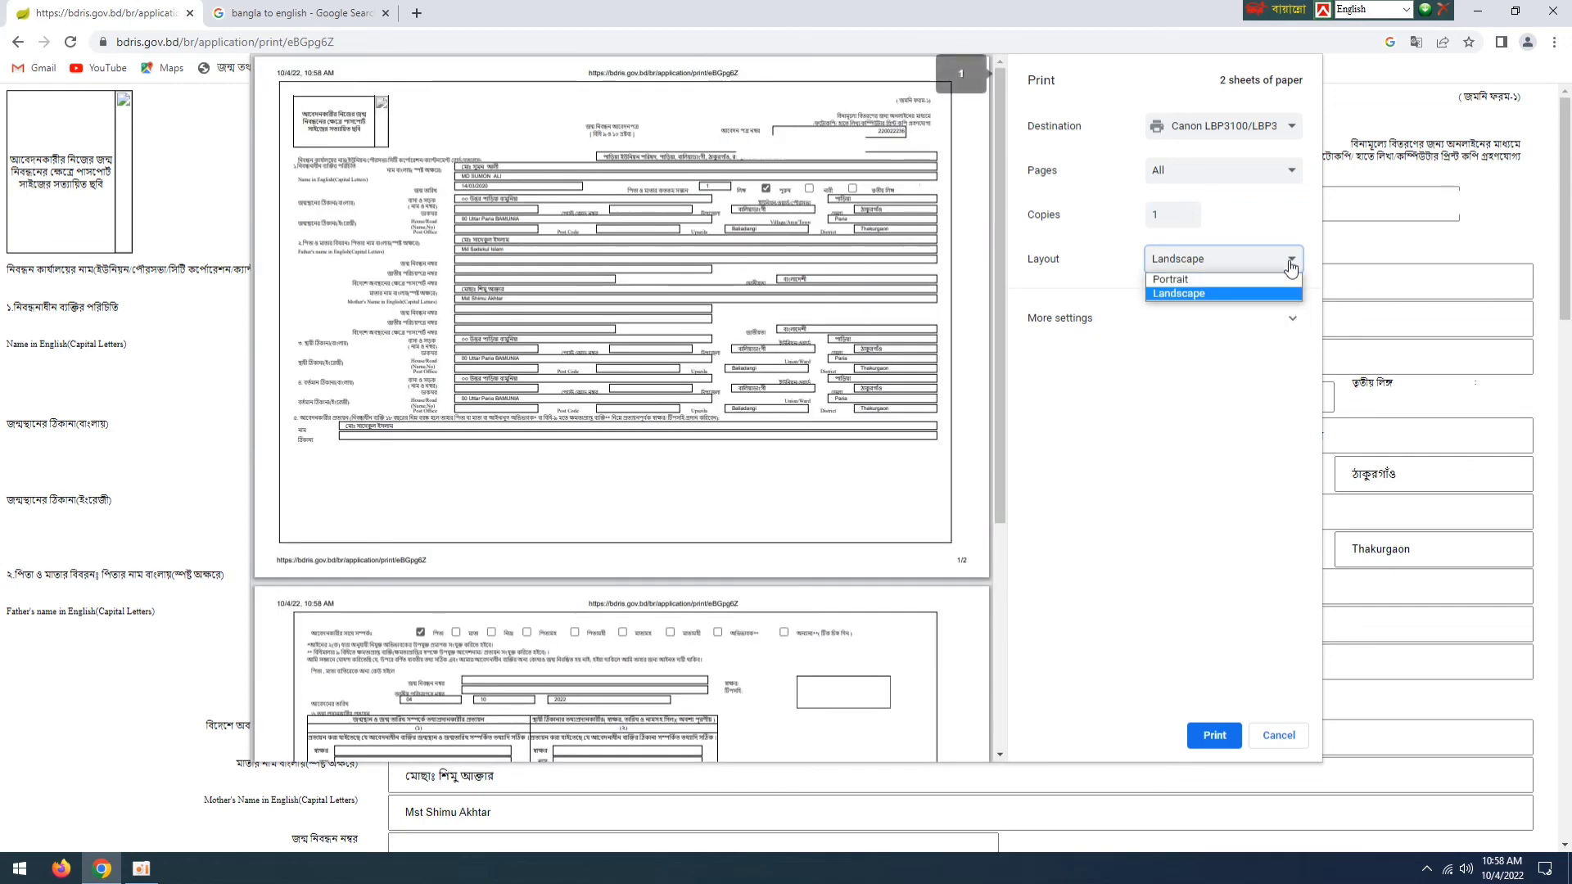
pyautogui.click(1172, 281)
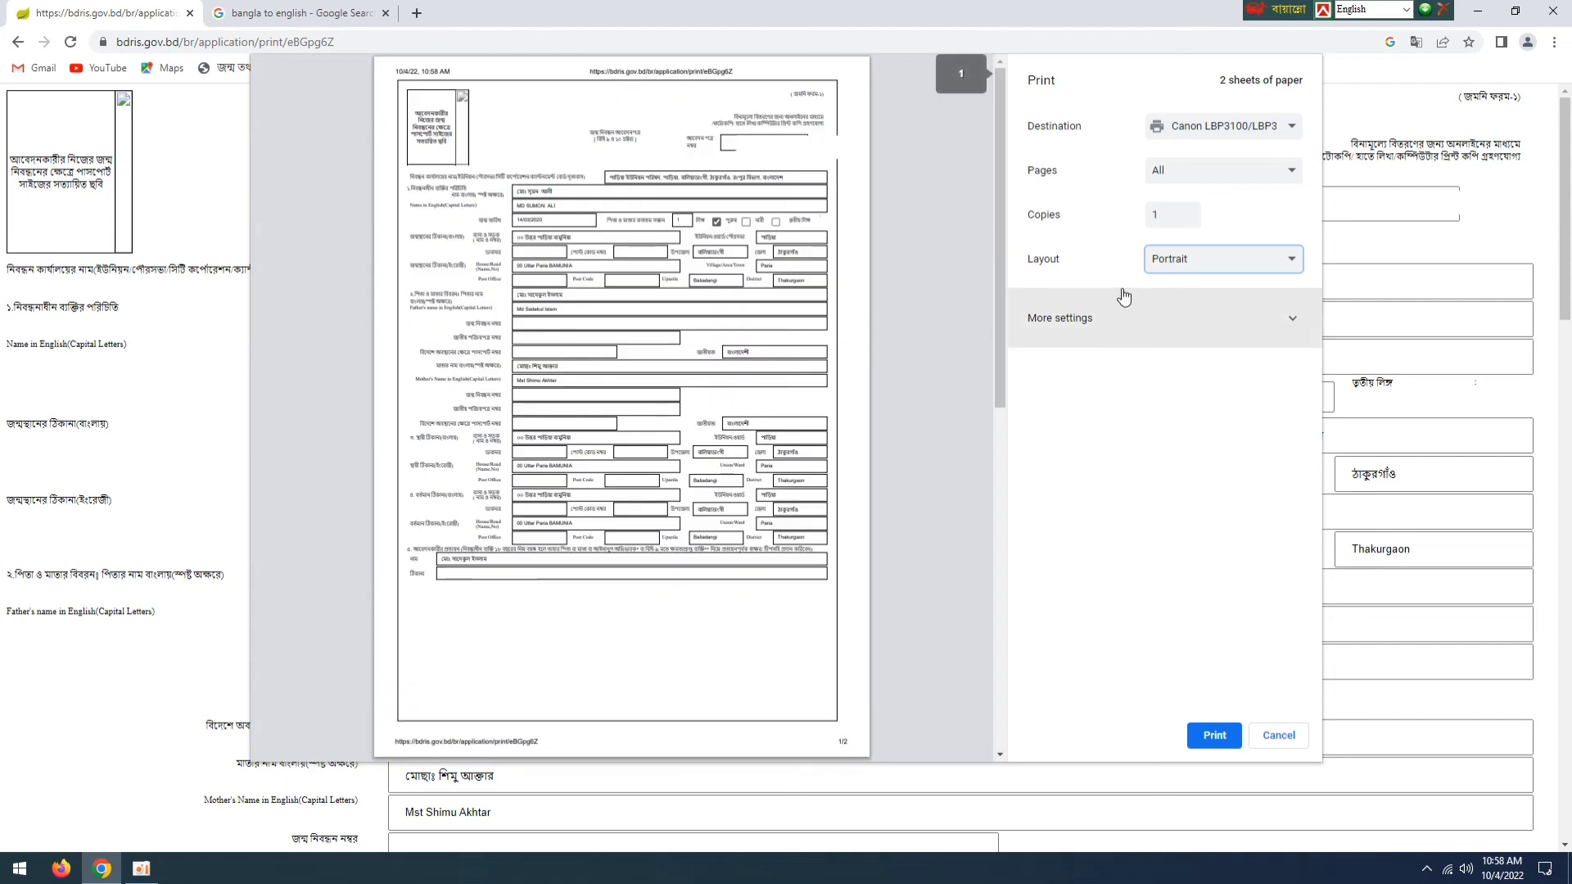
pyautogui.click(1102, 253)
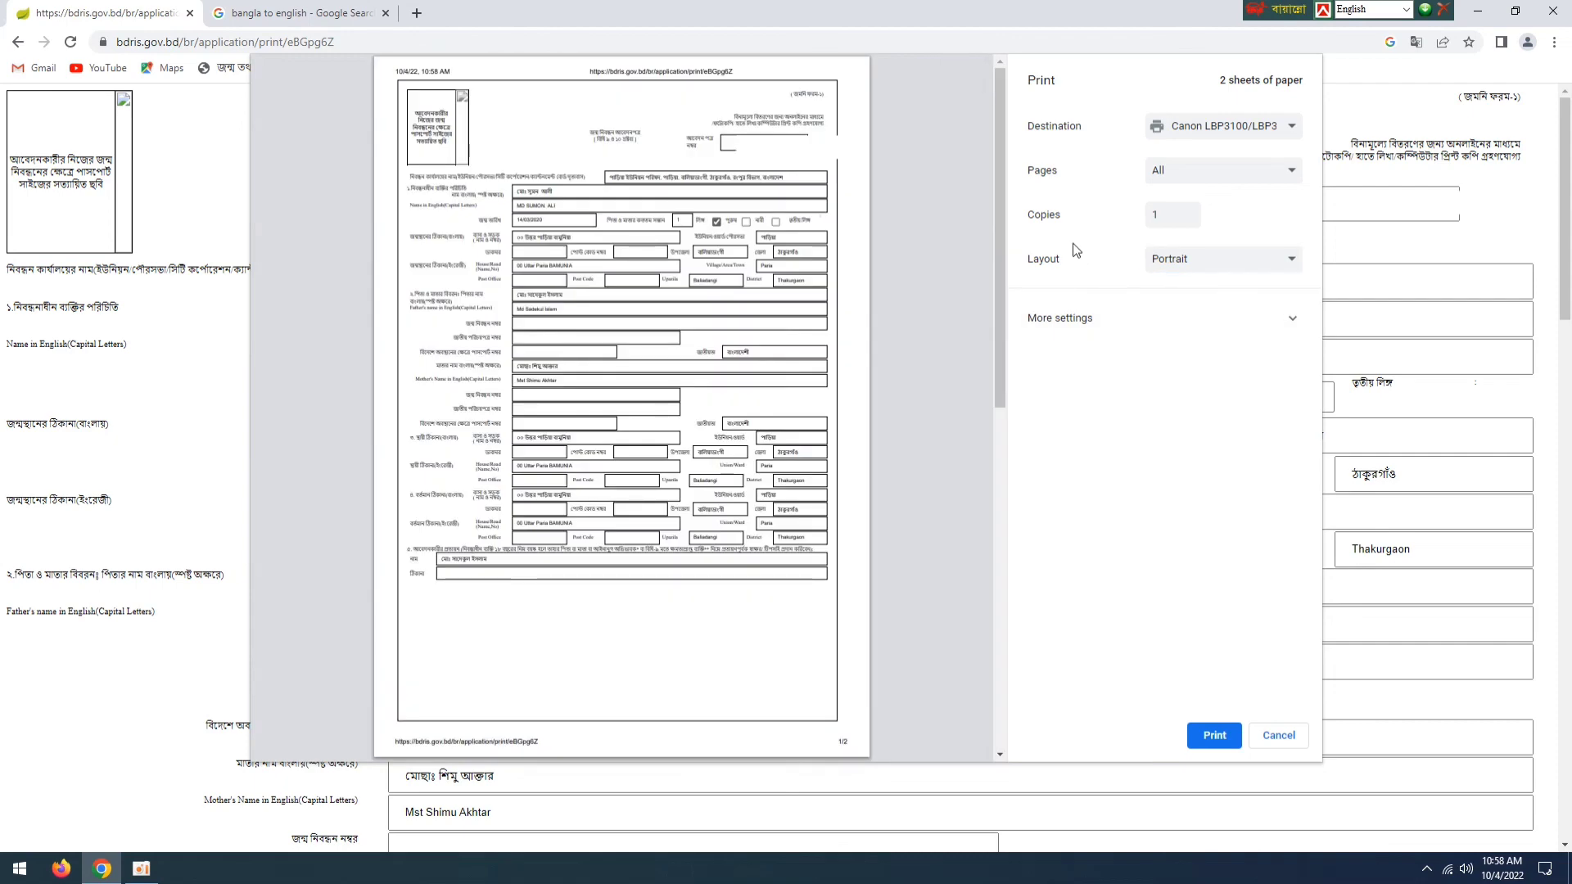